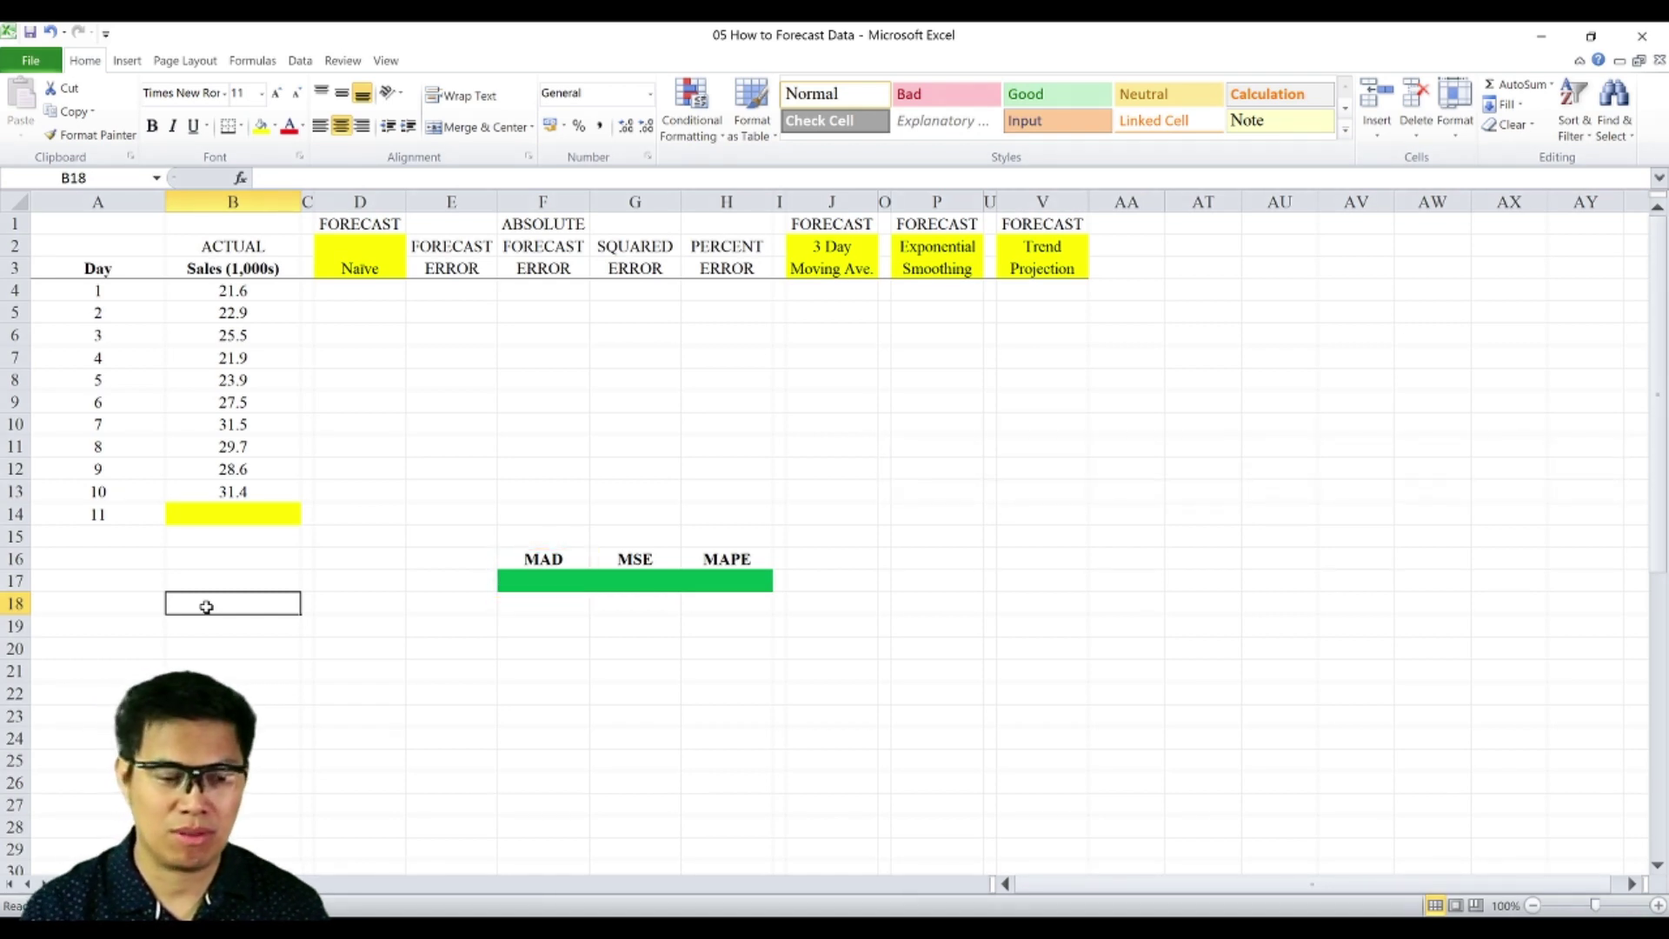
- Enter the day-2 naive forecast formula =B4 in D5
{"action": "key", "text": "Up"}
{"action": "key", "text": "Up"}
{"action": "key", "text": "Up"}
{"action": "key", "text": "Up"}
{"action": "key", "text": "Up"}
{"action": "key", "text": "Up"}
{"action": "key", "text": "Up"}
{"action": "key", "text": "Up"}
{"action": "key", "text": "Up"}
{"action": "key", "text": "Up"}
{"action": "key", "text": "Up"}
{"action": "key", "text": "Up"}
{"action": "key", "text": "Up"}
{"action": "key", "text": "Up"}
{"action": "key", "text": "Up"}
{"action": "key", "text": "Up"}
{"action": "key", "text": "Up"}
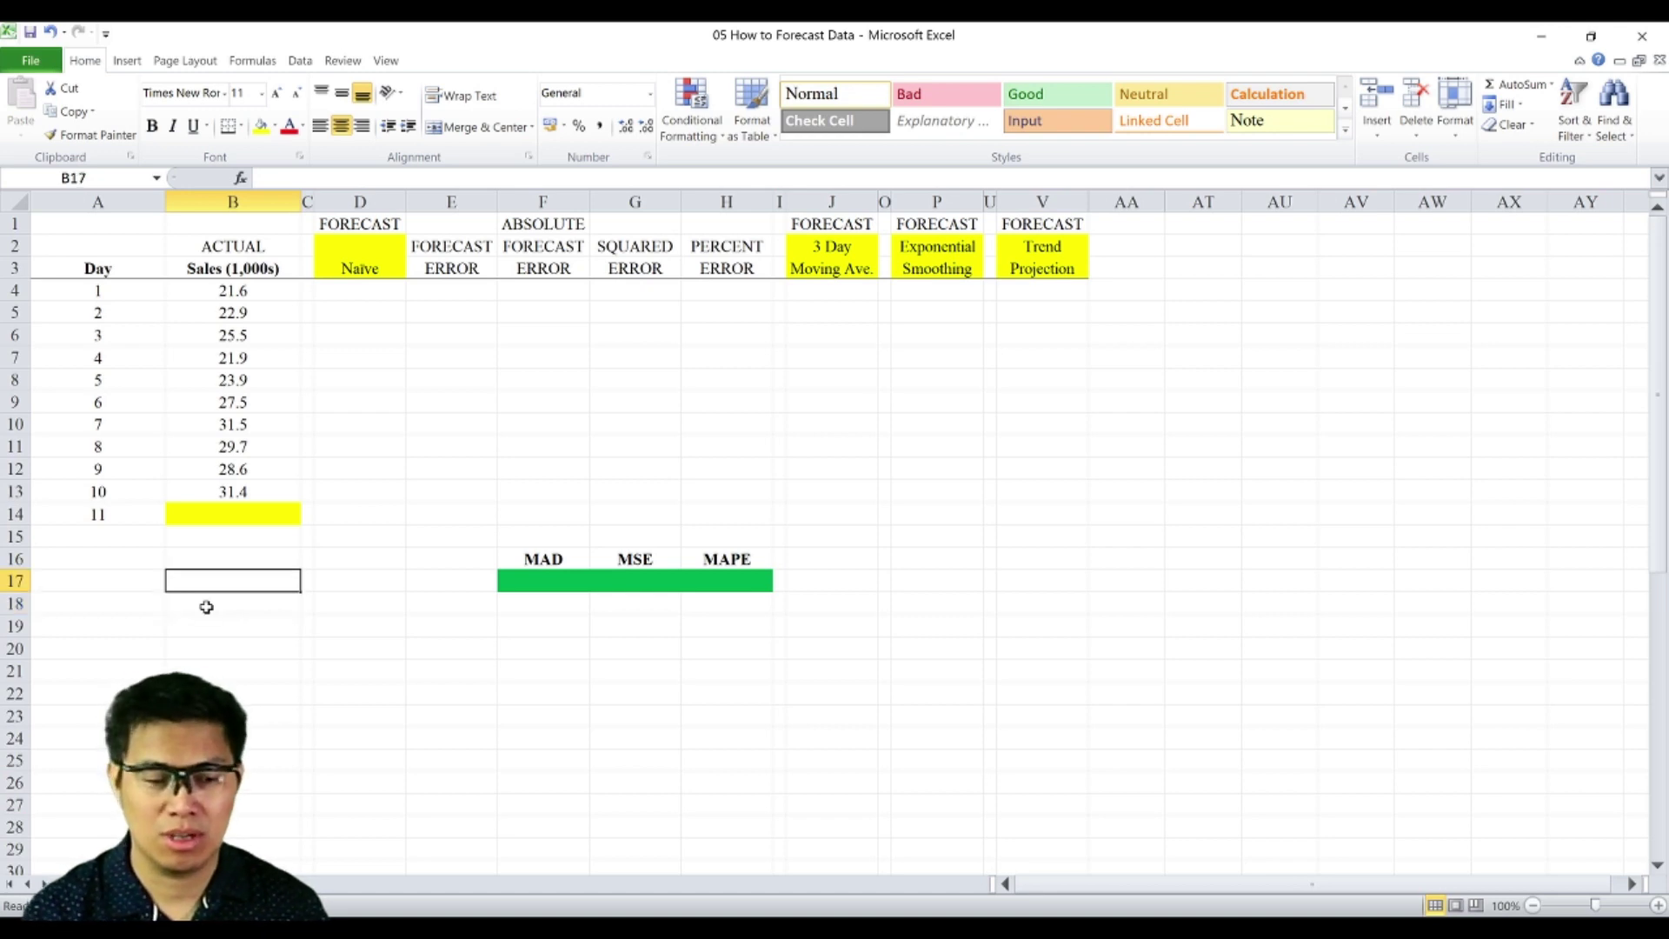
{"action": "key", "text": "Down"}
{"action": "key", "text": "Down"}
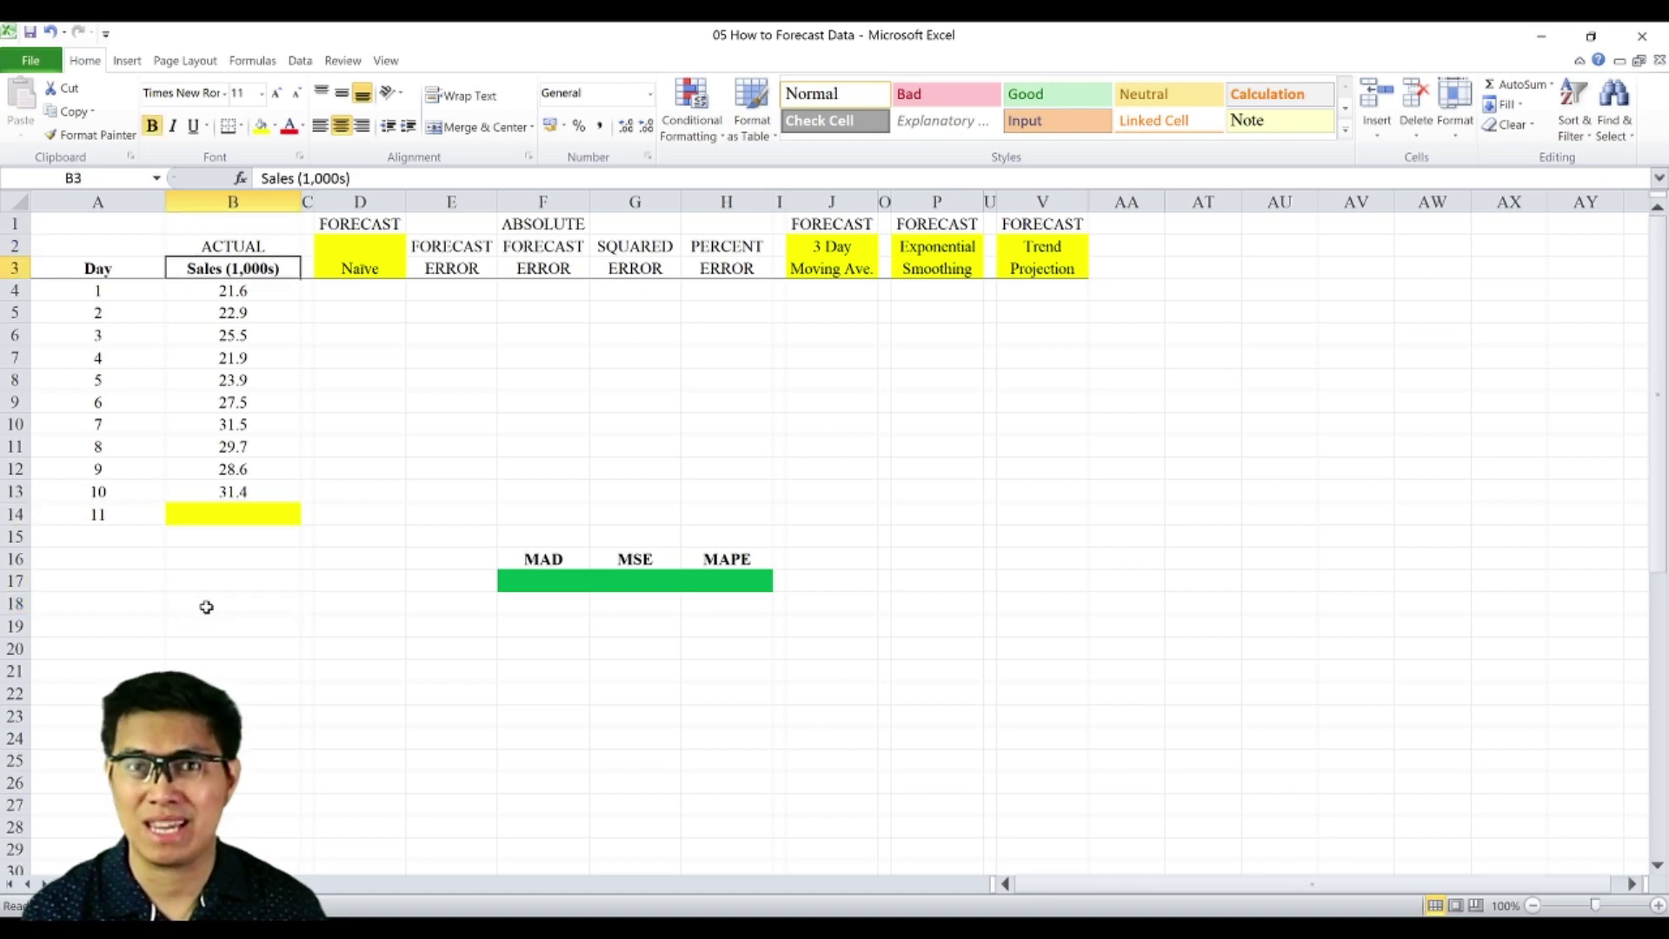
{"action": "key", "text": "Up"}
{"action": "key", "text": "Right"}
{"action": "key", "text": "Right"}
{"action": "key", "text": "Up"}
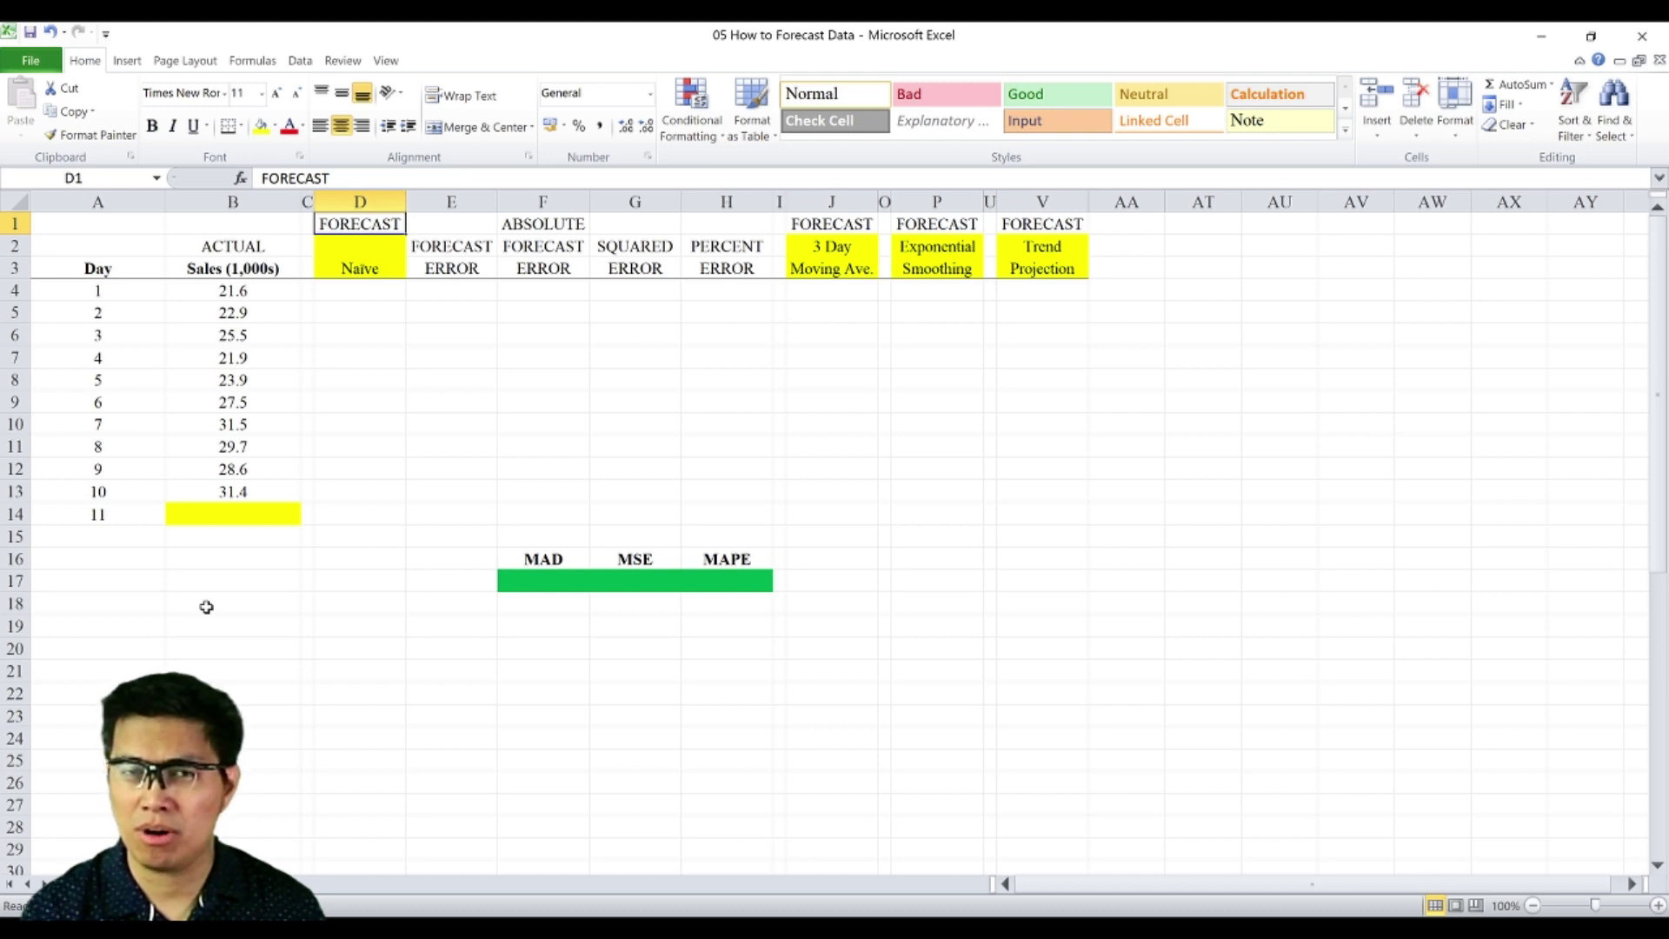
{"action": "key", "text": "Down"}
{"action": "key", "text": "Down"}
{"action": "key", "text": "Down"}
{"action": "key", "text": "Down"}
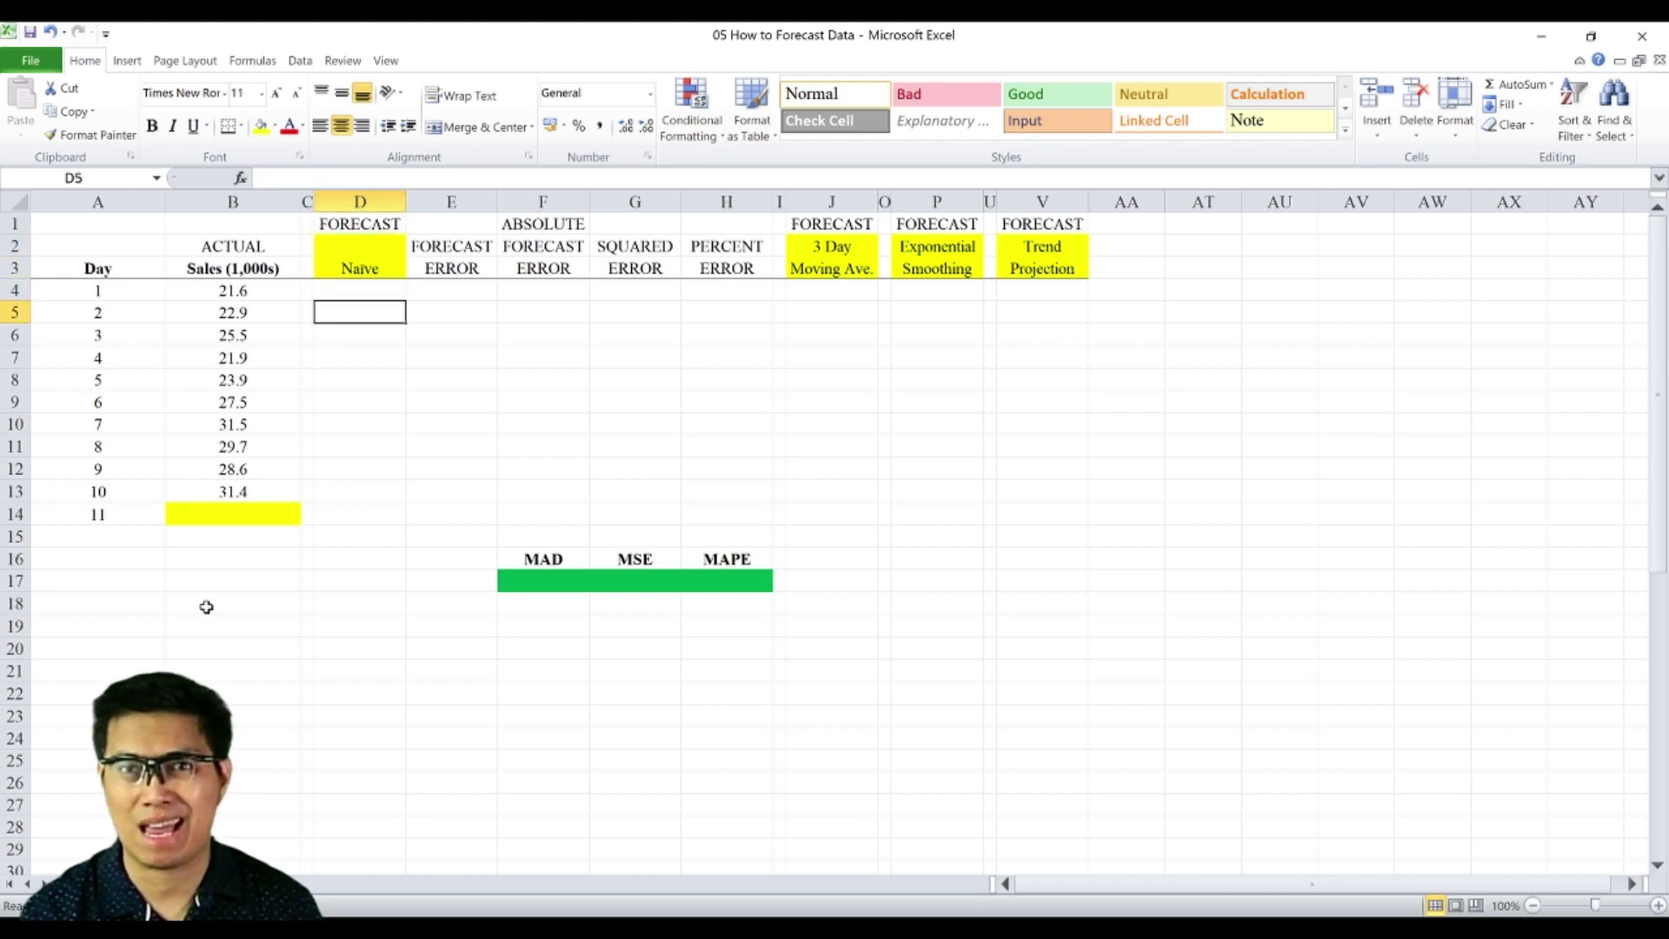
{"action": "type", "text": "="}
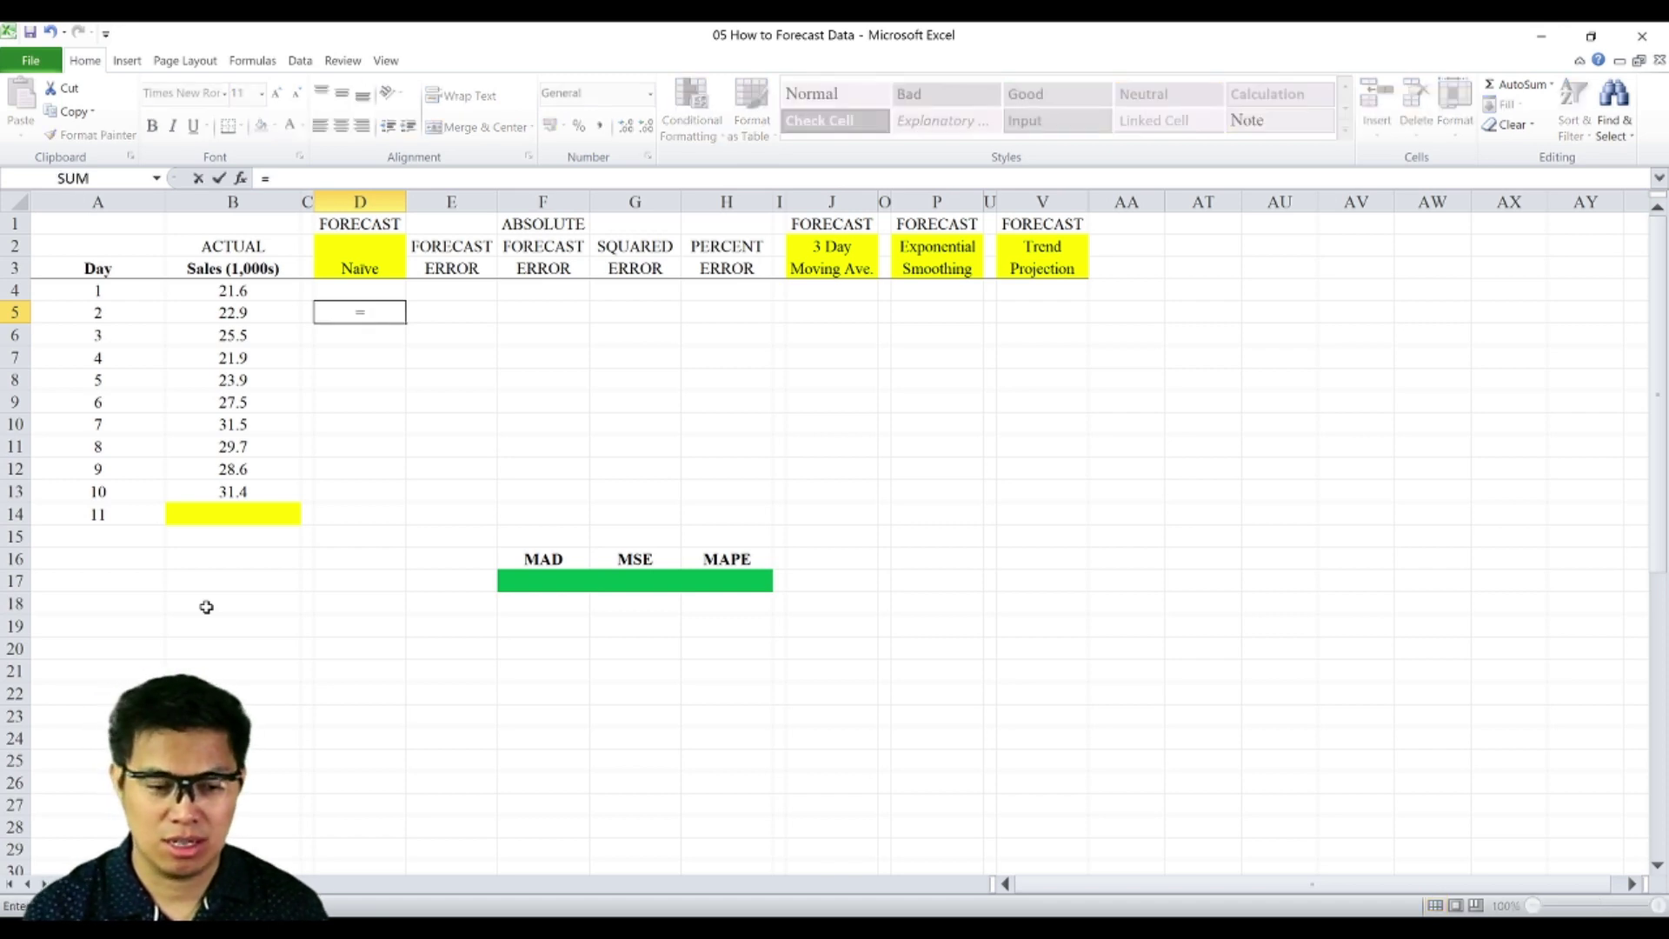
{"action": "key", "text": "Left"}
{"action": "key", "text": "Left"}
{"action": "key", "text": "Up"}
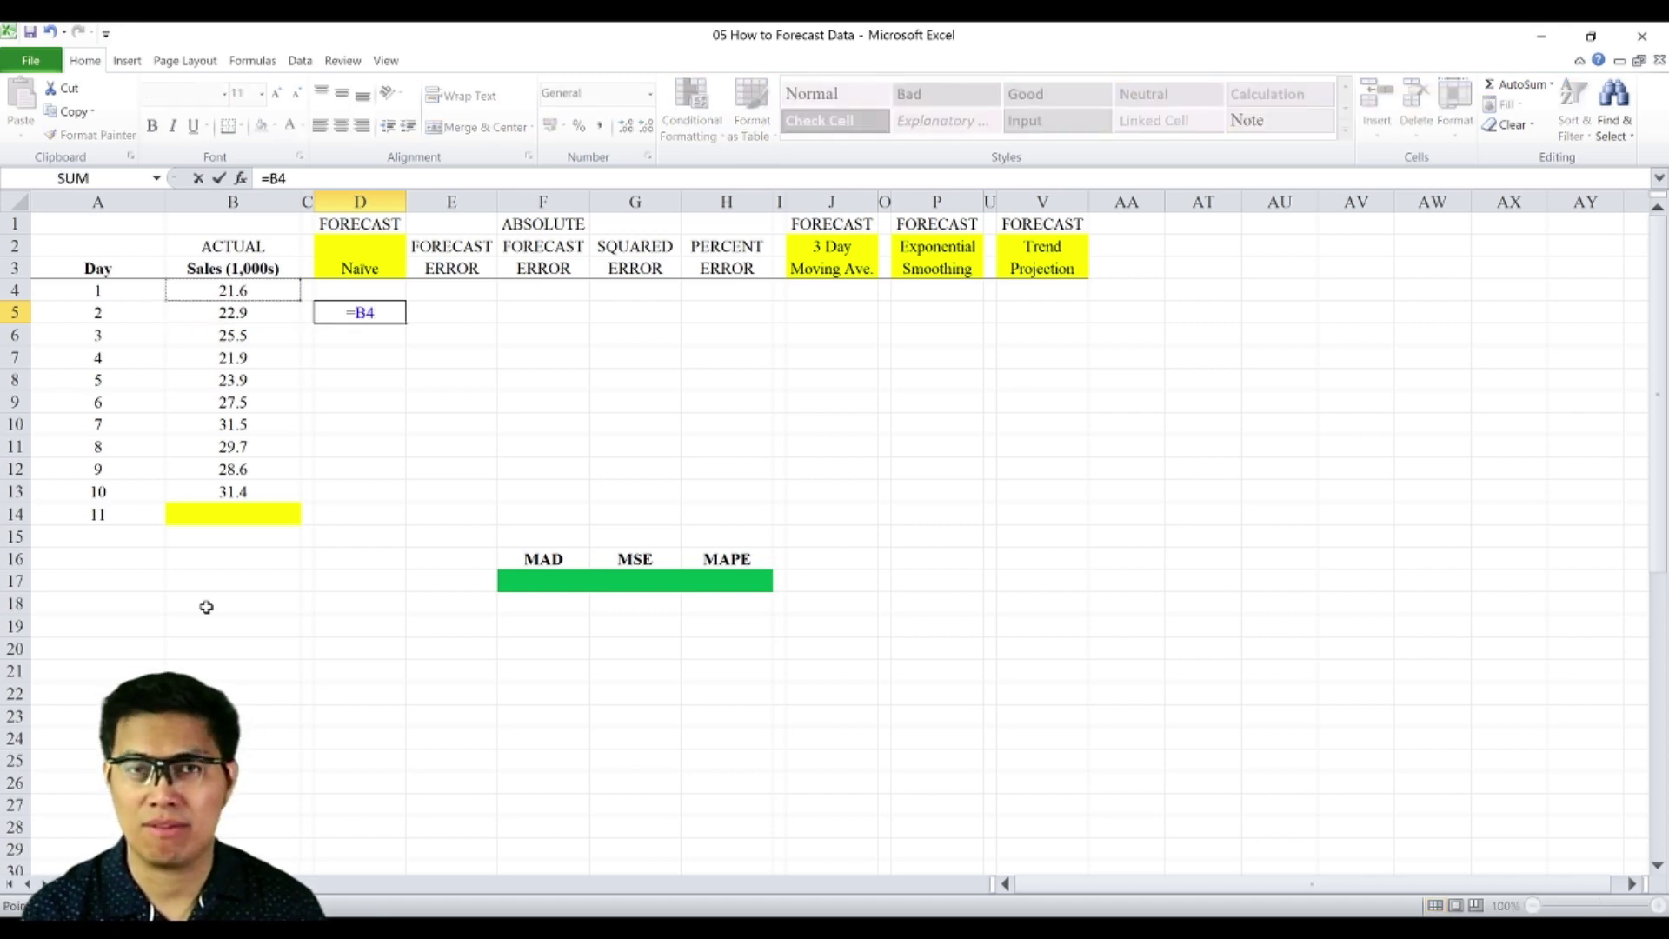
{"action": "key", "text": "Return"}
- Copy the naive formula down to D13 so days 2–10 show 21.6 through 28.6
{"action": "key", "text": "Up"}
{"action": "key", "text": "ctrl+c"}
{"action": "key", "text": "Down"}
{"action": "key", "text": "shift+Down"}
{"action": "key", "text": "shift+Down"}
{"action": "key", "text": "shift+Down"}
{"action": "key", "text": "shift+Down"}
{"action": "key", "text": "shift+Down"}
{"action": "key", "text": "shift+Down"}
{"action": "key", "text": "shift+Down"}
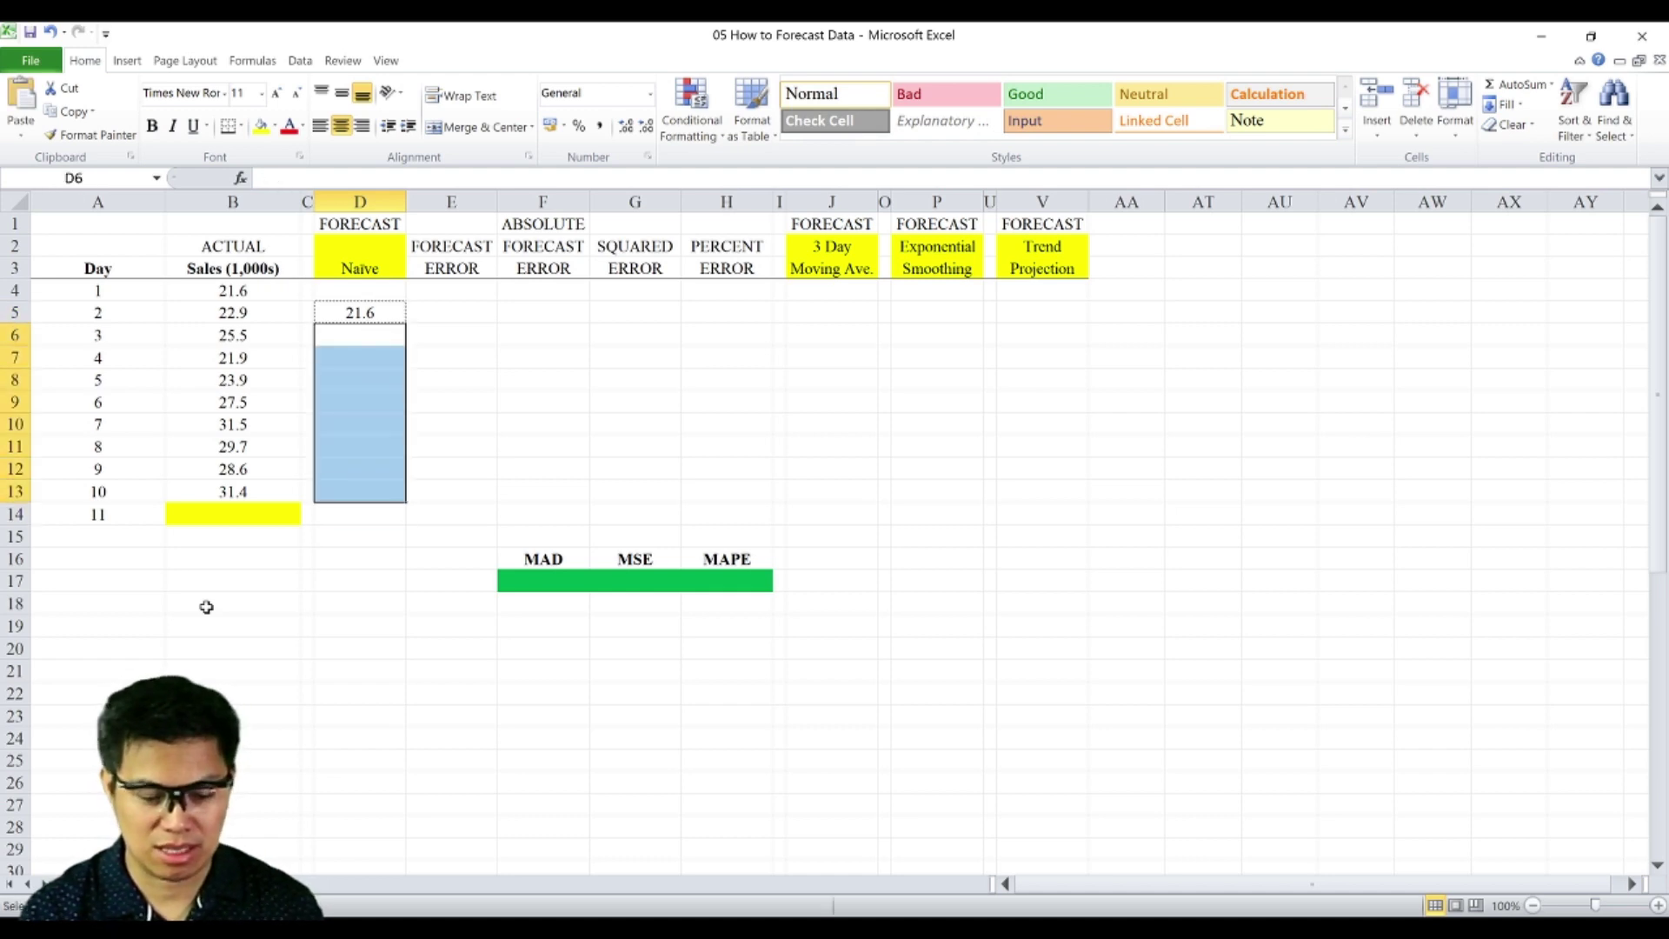
{"action": "key", "text": "ctrl+v"}
{"action": "key", "text": "Down"}
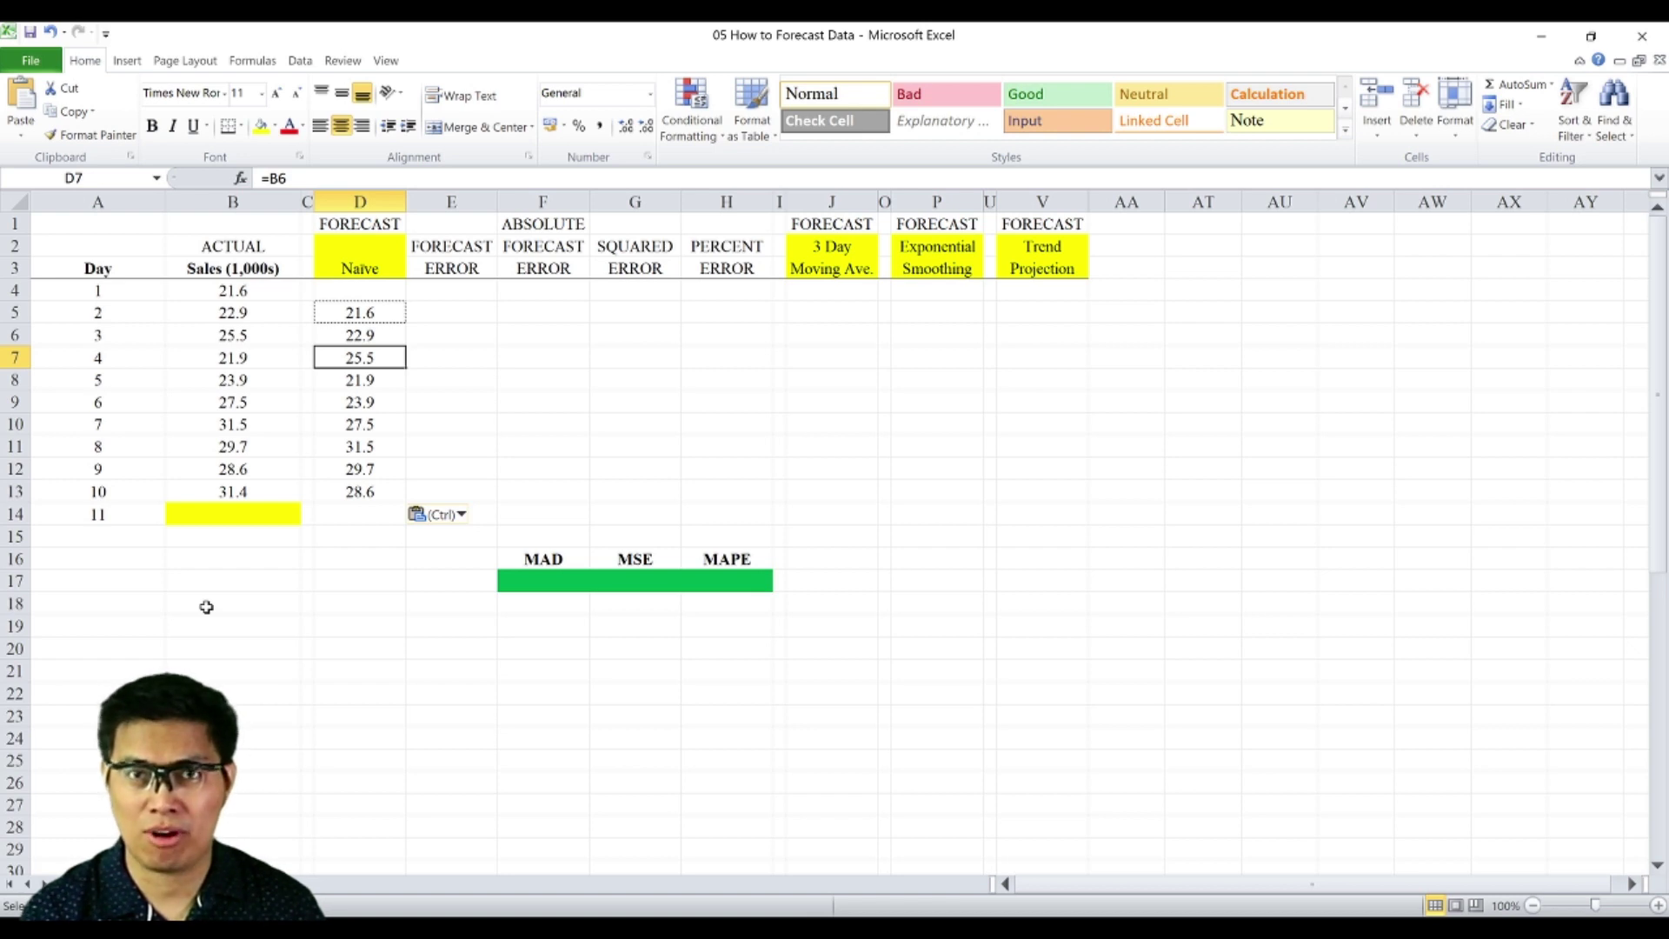
{"action": "key", "text": "Right"}
{"action": "key", "text": "Up"}
{"action": "key", "text": "Up"}
{"action": "key", "text": "Up"}
{"action": "key", "text": "Up"}
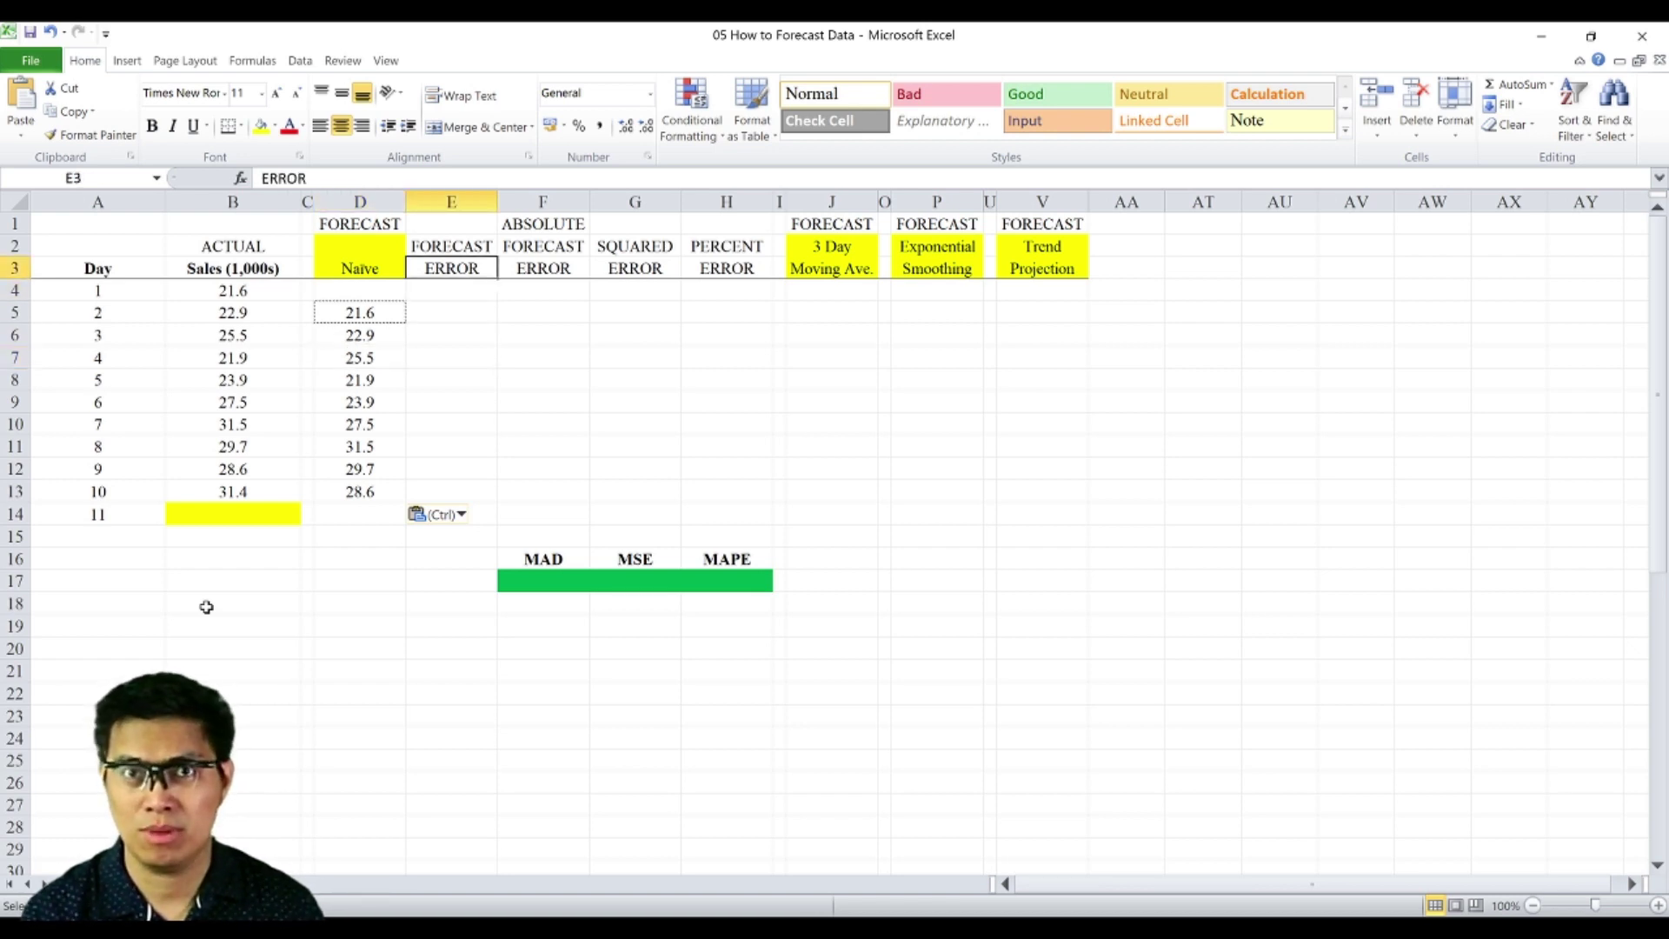
- Enter the forecast error =B5-D5 in E5 and copy it down to E13
{"action": "key", "text": "Down"}
{"action": "key", "text": "Down"}
{"action": "type", "text": "="}
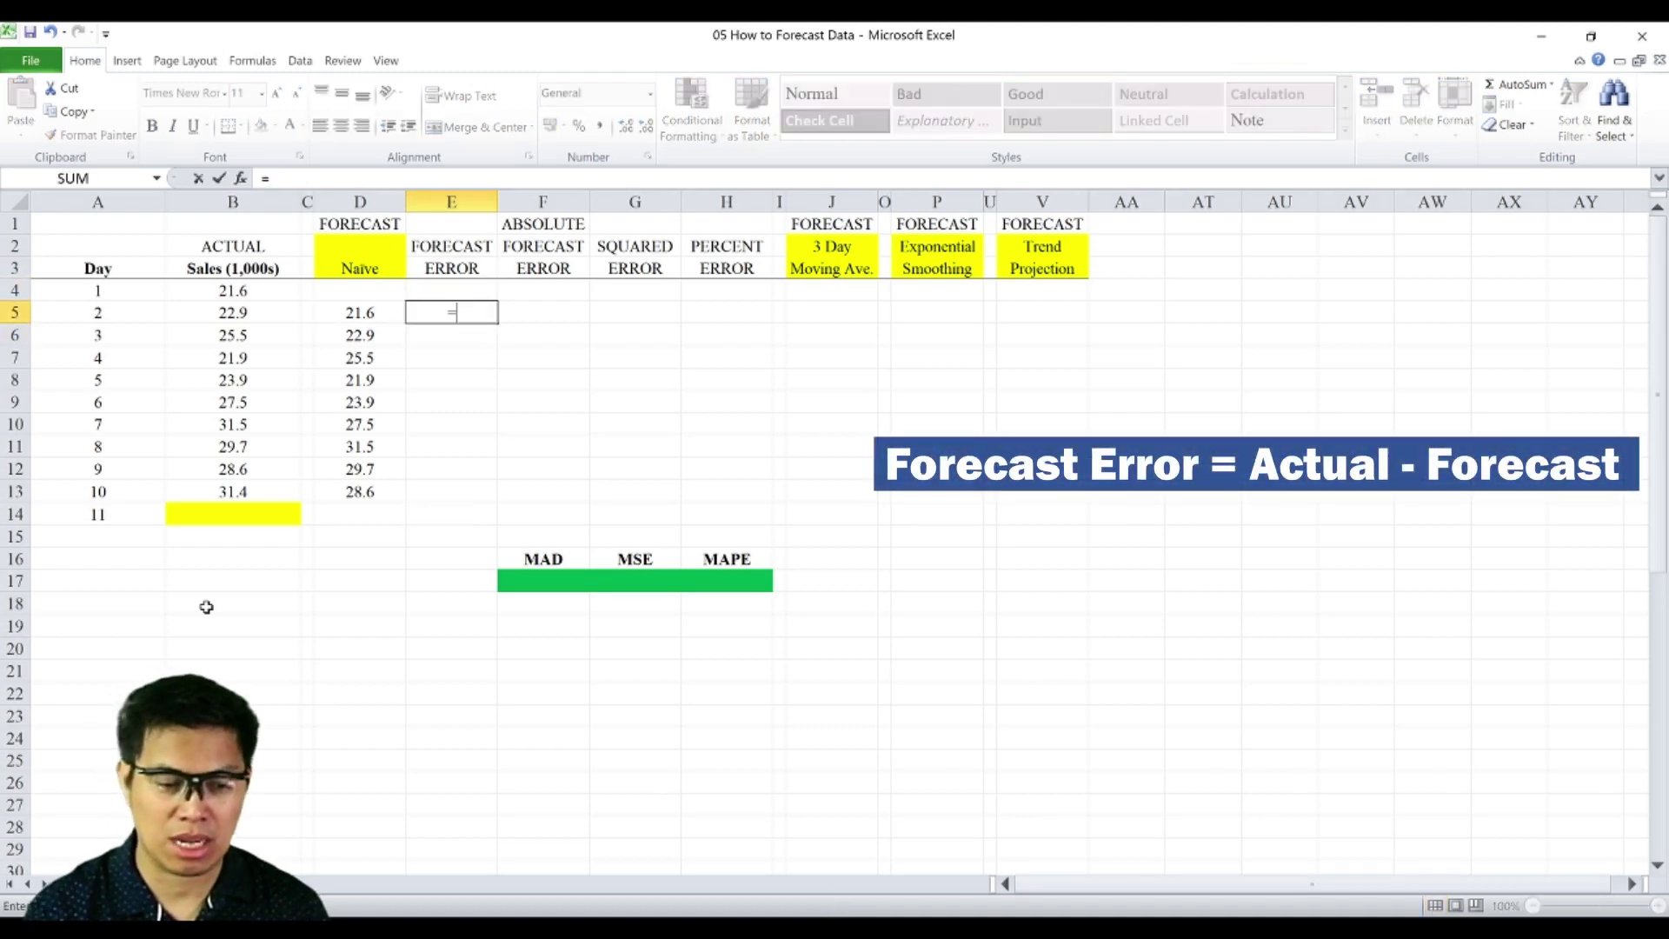
{"action": "key", "text": "Left"}
{"action": "key", "text": "Left"}
{"action": "key", "text": "Left"}
{"action": "type", "text": "-"}
{"action": "key", "text": "Left"}
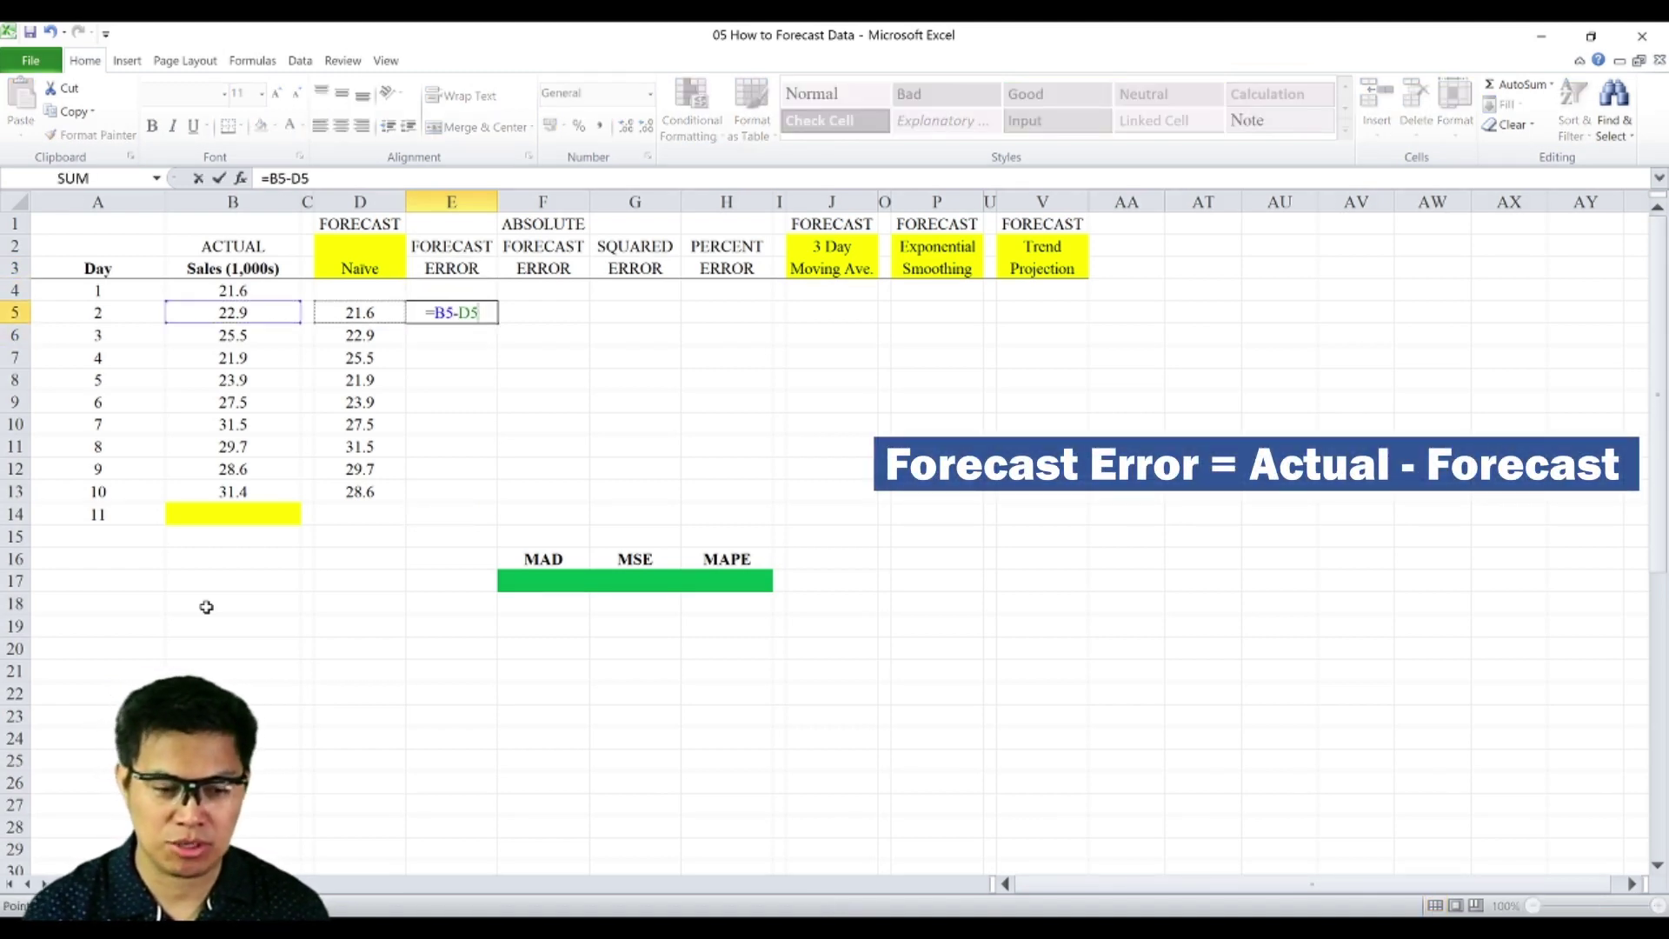
{"action": "key", "text": "Return"}
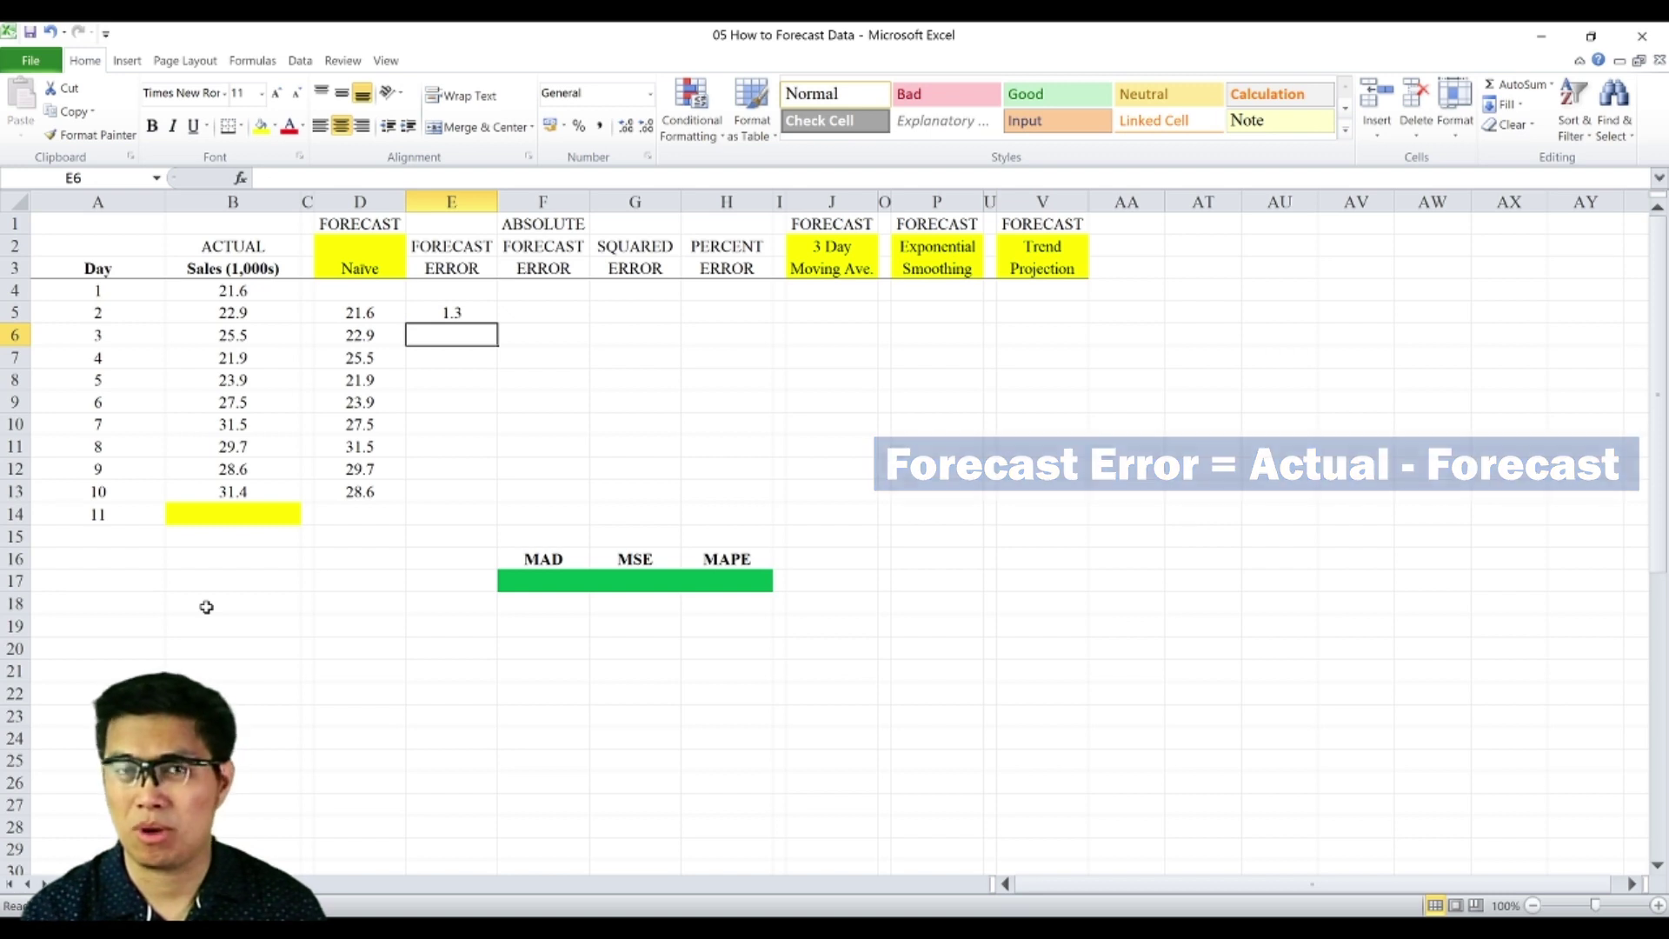
{"action": "key", "text": "Up"}
{"action": "key", "text": "ctrl+c"}
{"action": "key", "text": "Down"}
{"action": "key", "text": "shift+Down"}
{"action": "key", "text": "shift+Down"}
{"action": "key", "text": "shift+Down"}
{"action": "key", "text": "shift+Down"}
{"action": "key", "text": "shift+Down"}
{"action": "key", "text": "shift+Down"}
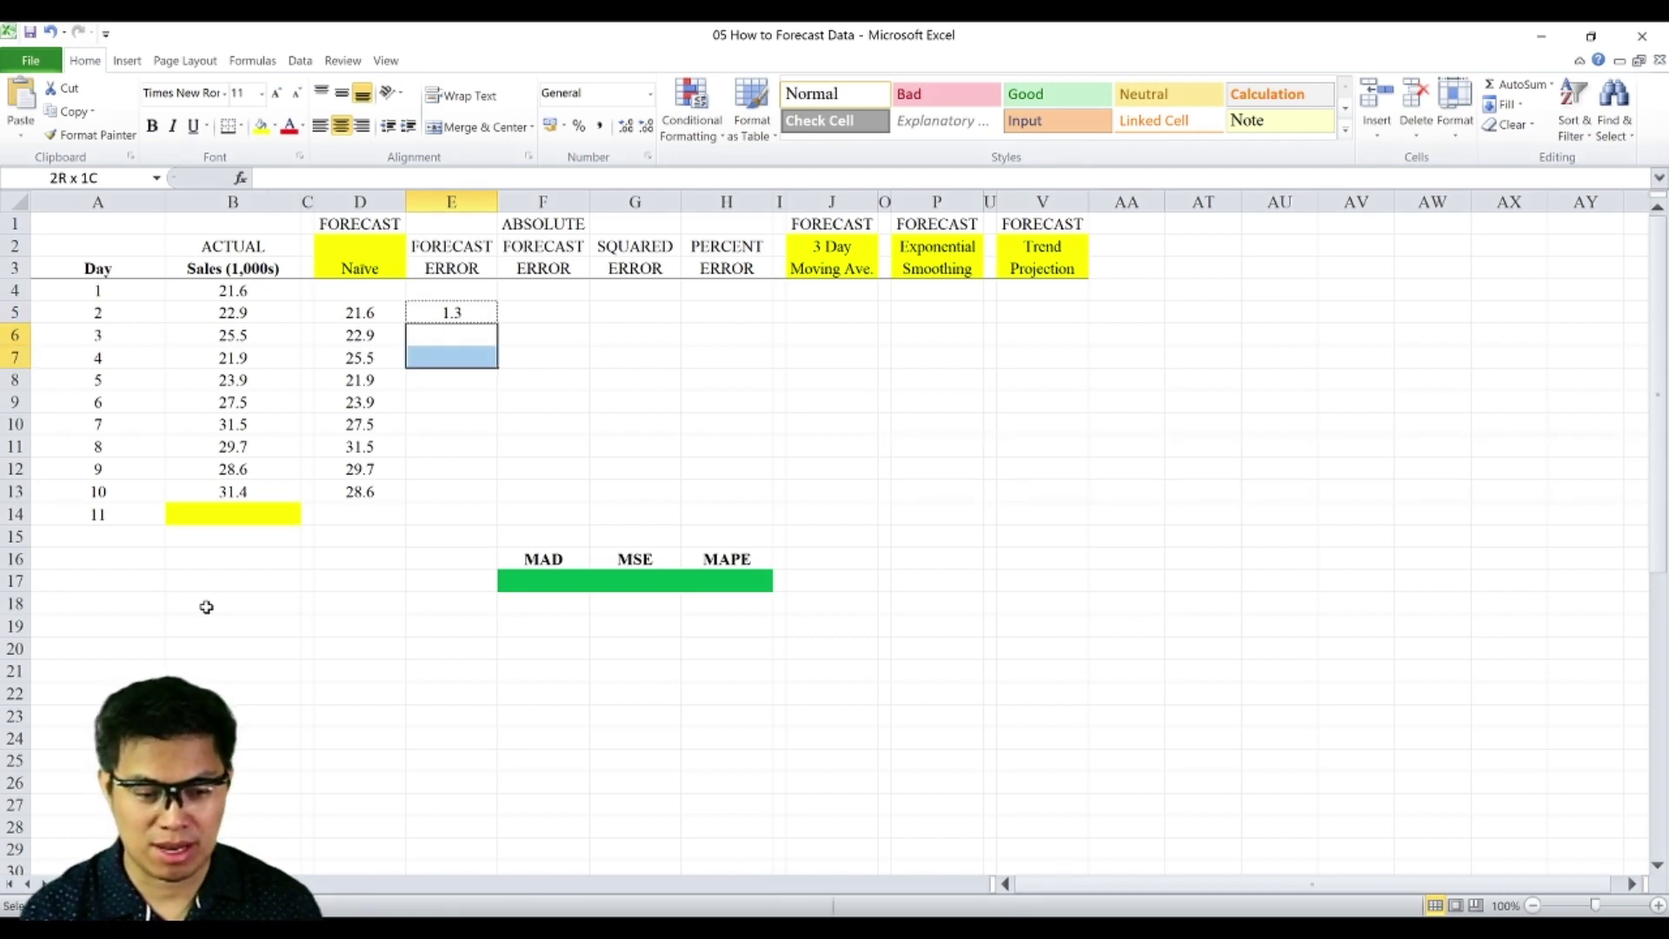
{"action": "key", "text": "shift+Down"}
{"action": "key", "text": "ctrl+v"}
- Enter the absolute error =ABS(E5) in F5 and copy it down to F13
{"action": "key", "text": "Up"}
{"action": "key", "text": "Right"}
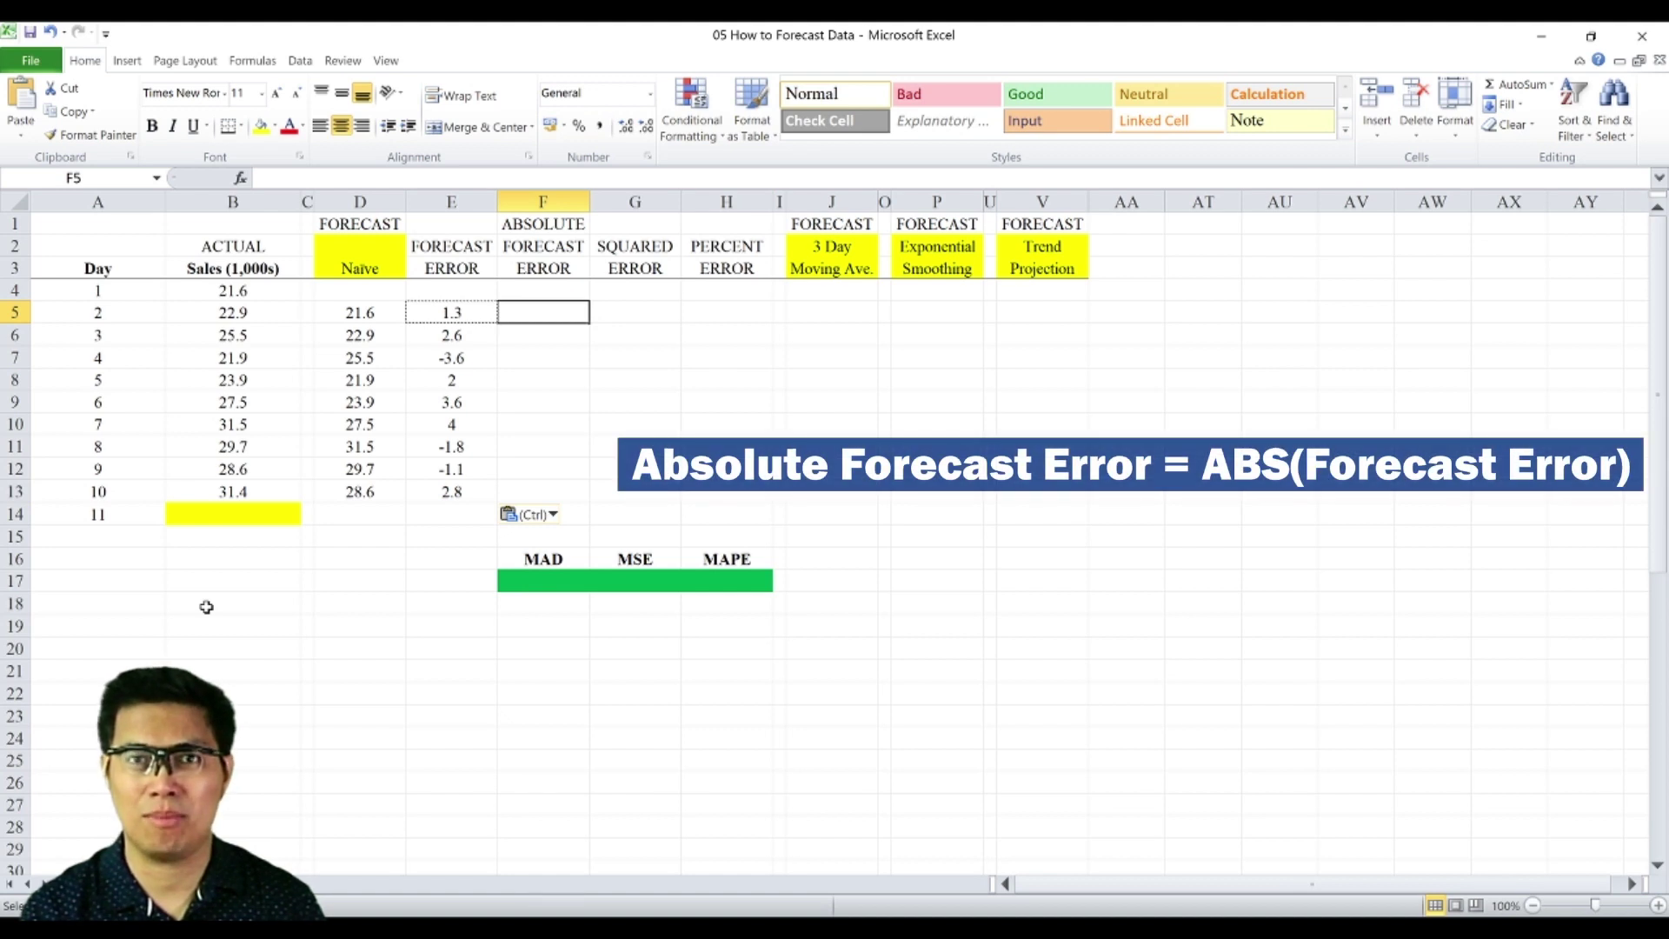
{"action": "type", "text": "=ABS("}
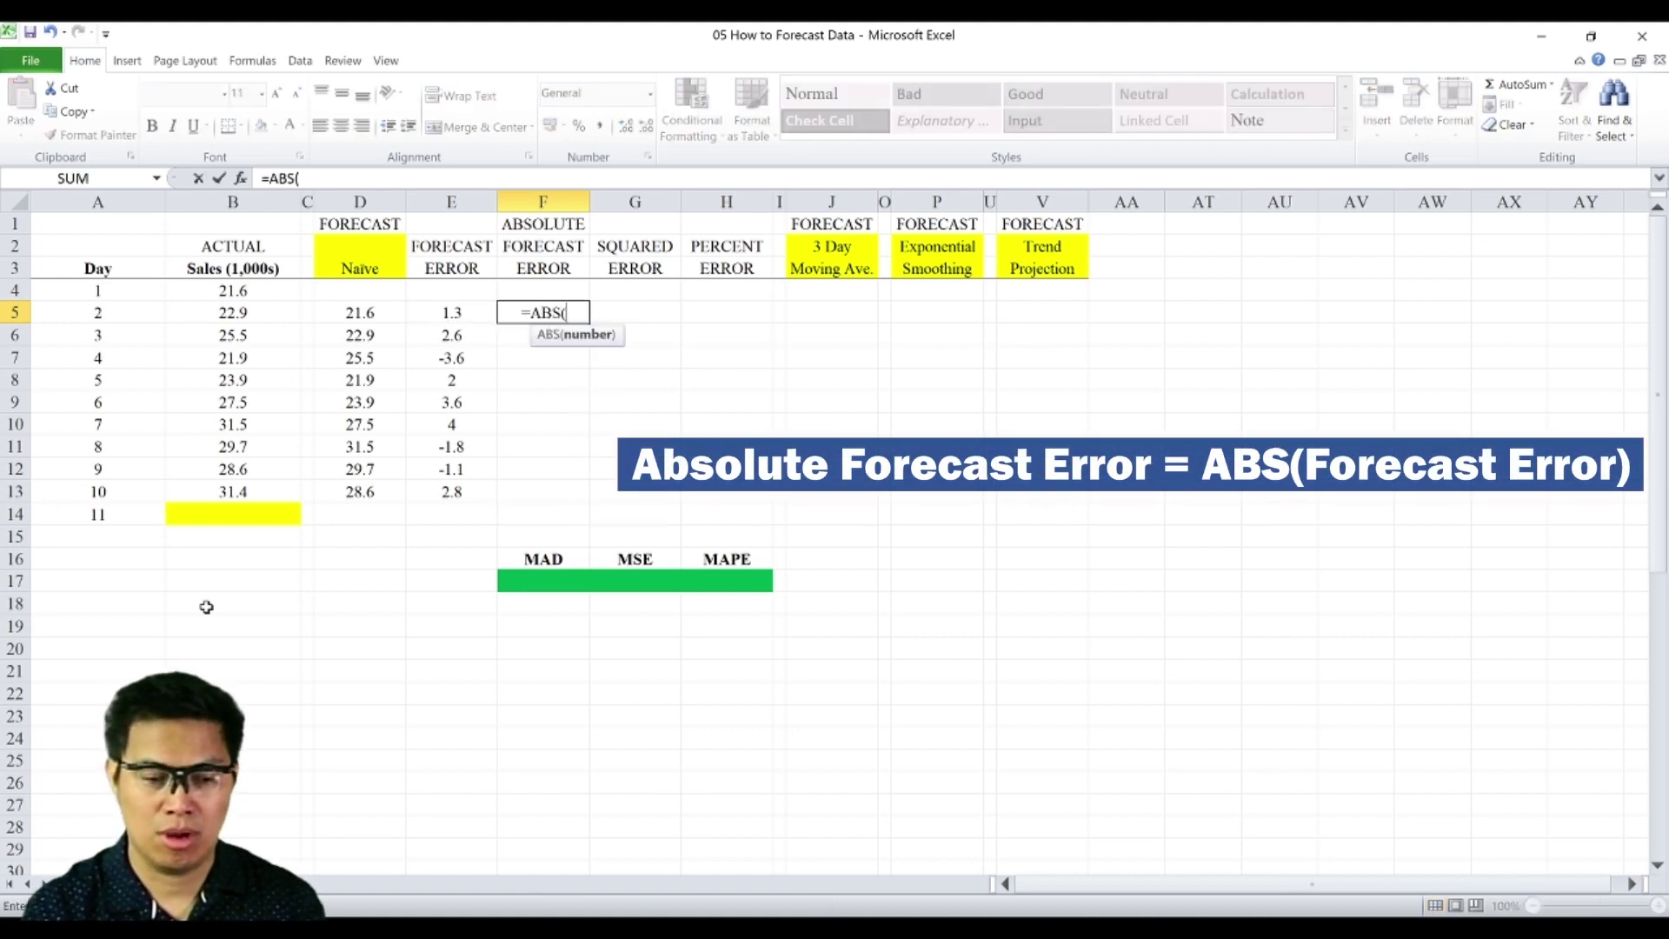
{"action": "key", "text": "Left"}
{"action": "type", "text": ")"}
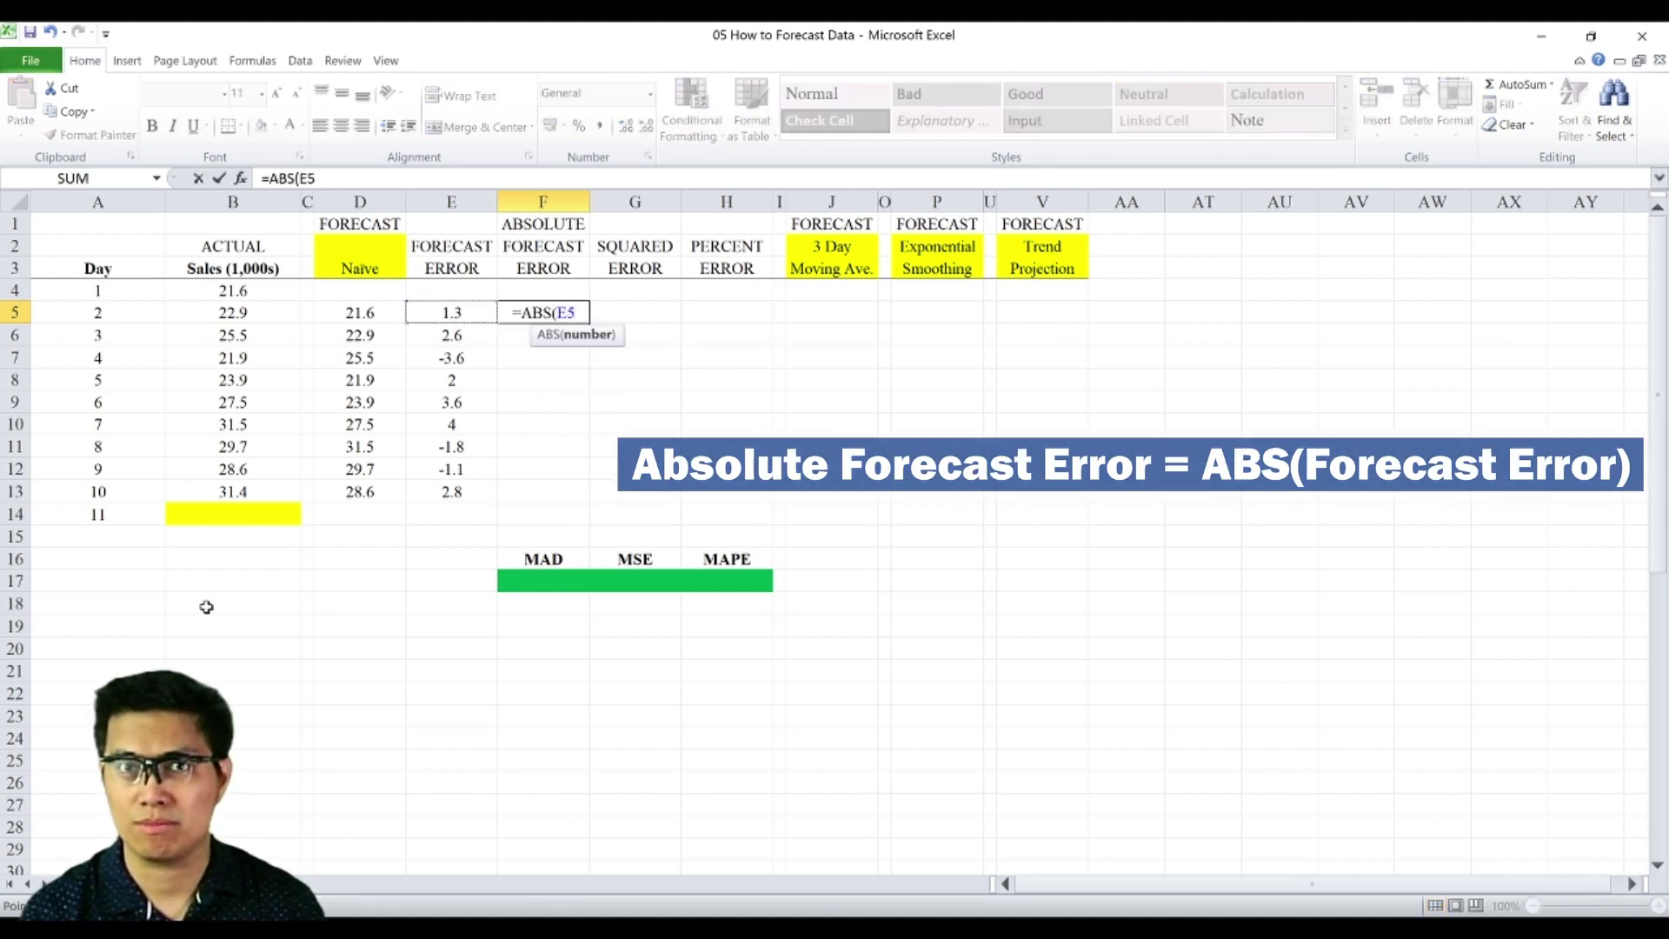
{"action": "key", "text": "Return"}
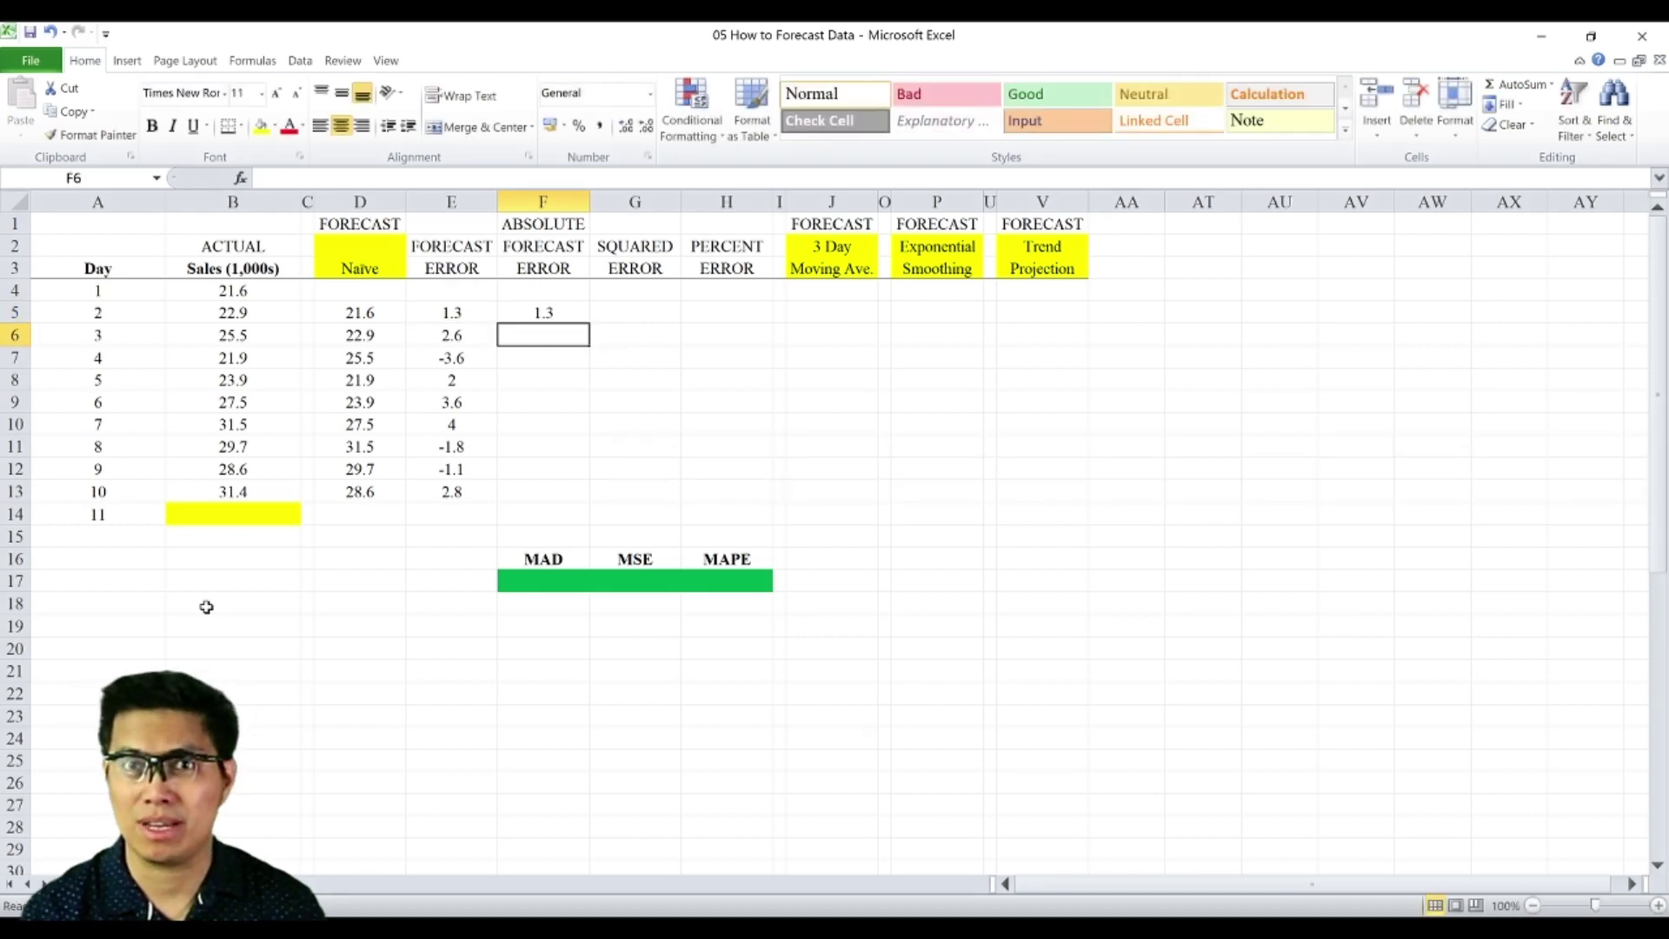
{"action": "key", "text": "Up"}
{"action": "key", "text": "ctrl+c"}
{"action": "key", "text": "Down"}
{"action": "key", "text": "shift+Down"}
{"action": "key", "text": "shift+Down"}
{"action": "key", "text": "shift+Down"}
{"action": "key", "text": "shift+Down"}
{"action": "key", "text": "shift+Down"}
{"action": "key", "text": "shift+Down"}
{"action": "key", "text": "shift+Down"}
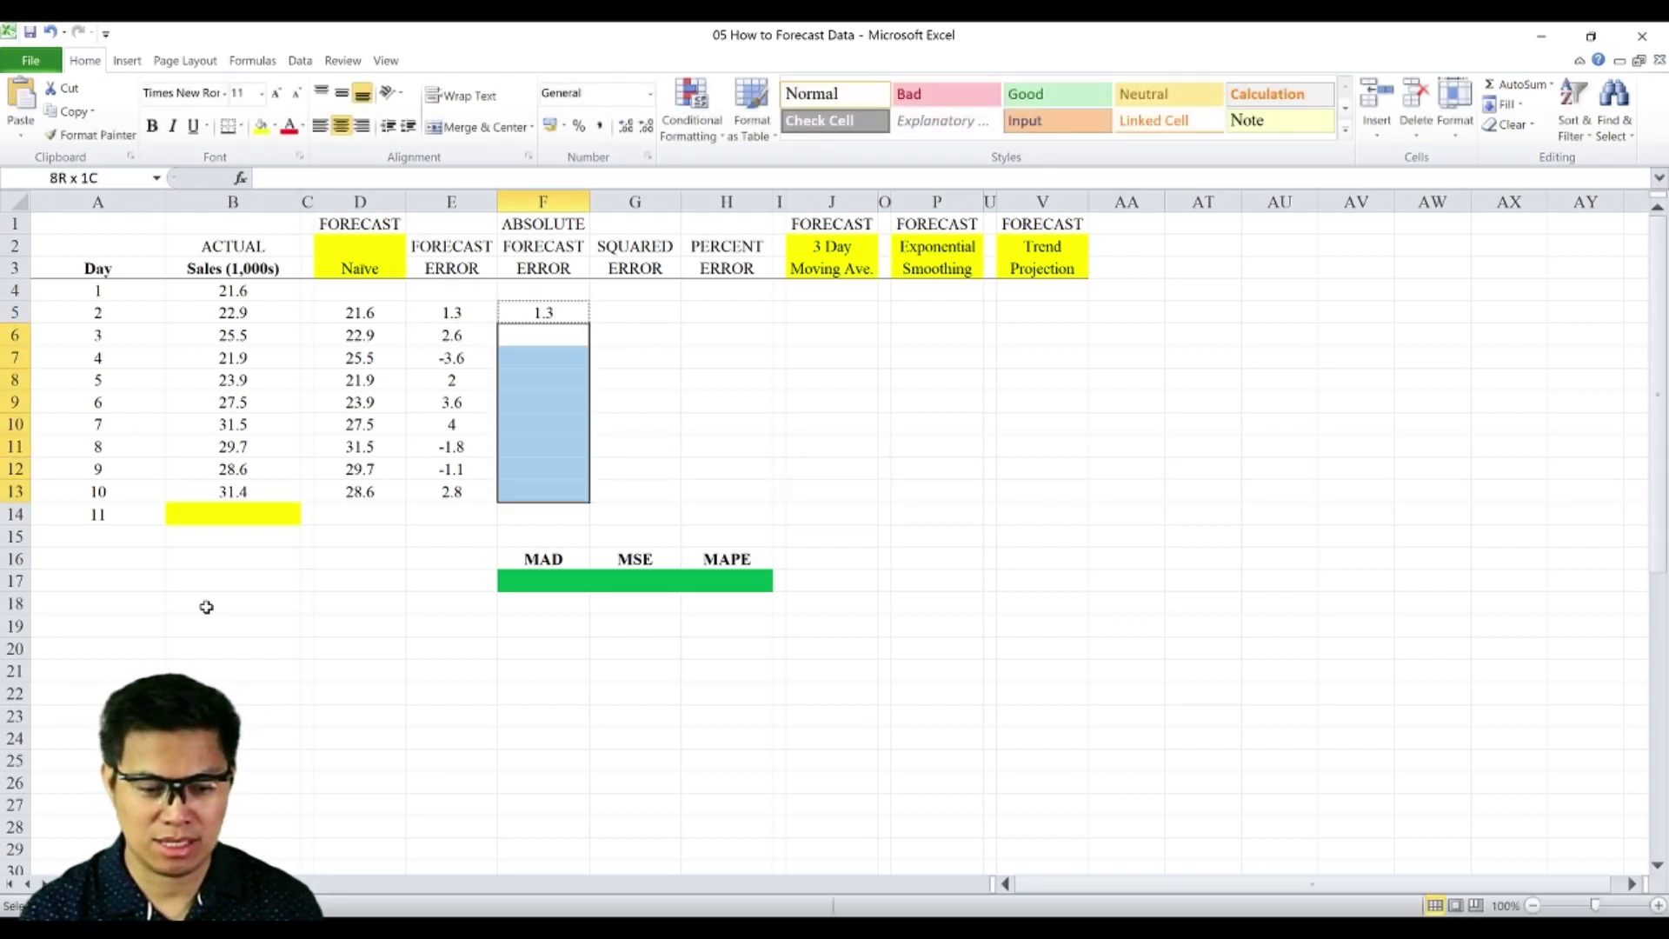
{"action": "key", "text": "ctrl+v"}
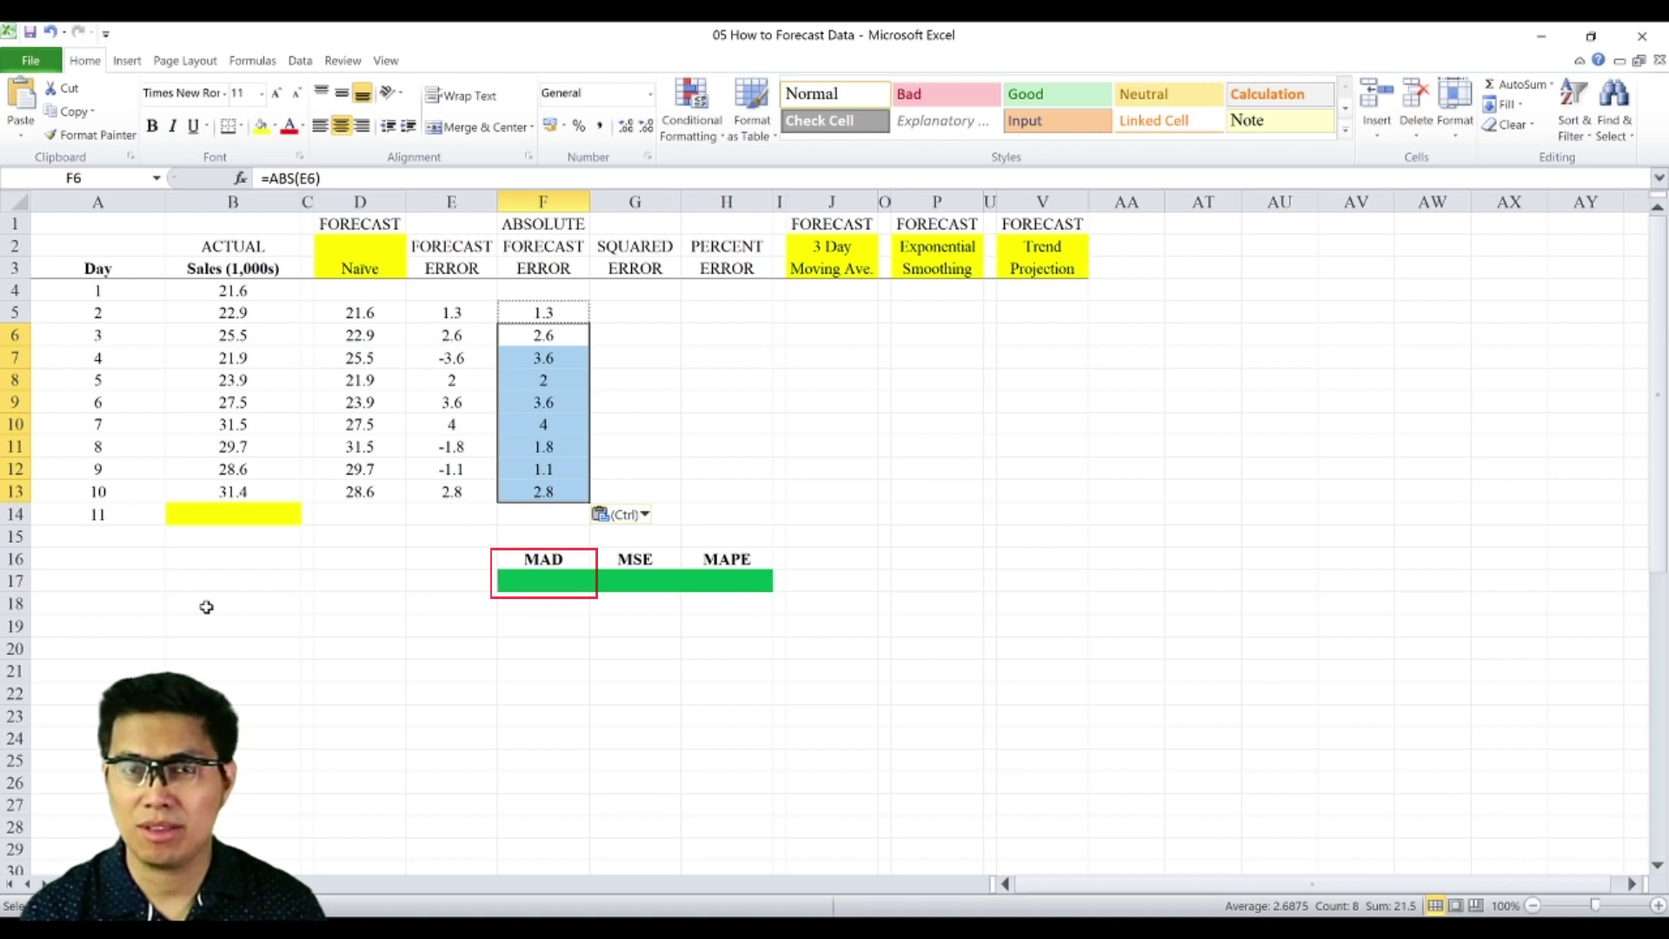
- Put MAD =AVERAGE(F5:F13) in F17, giving 2.53
{"action": "key", "text": "Down"}
{"action": "key", "text": "Down"}
{"action": "key", "text": "Down"}
{"action": "key", "text": "Down"}
{"action": "key", "text": "Down"}
{"action": "key", "text": "Down"}
{"action": "key", "text": "Down"}
{"action": "key", "text": "Down"}
{"action": "key", "text": "Down"}
{"action": "key", "text": "Down"}
{"action": "key", "text": "Down"}
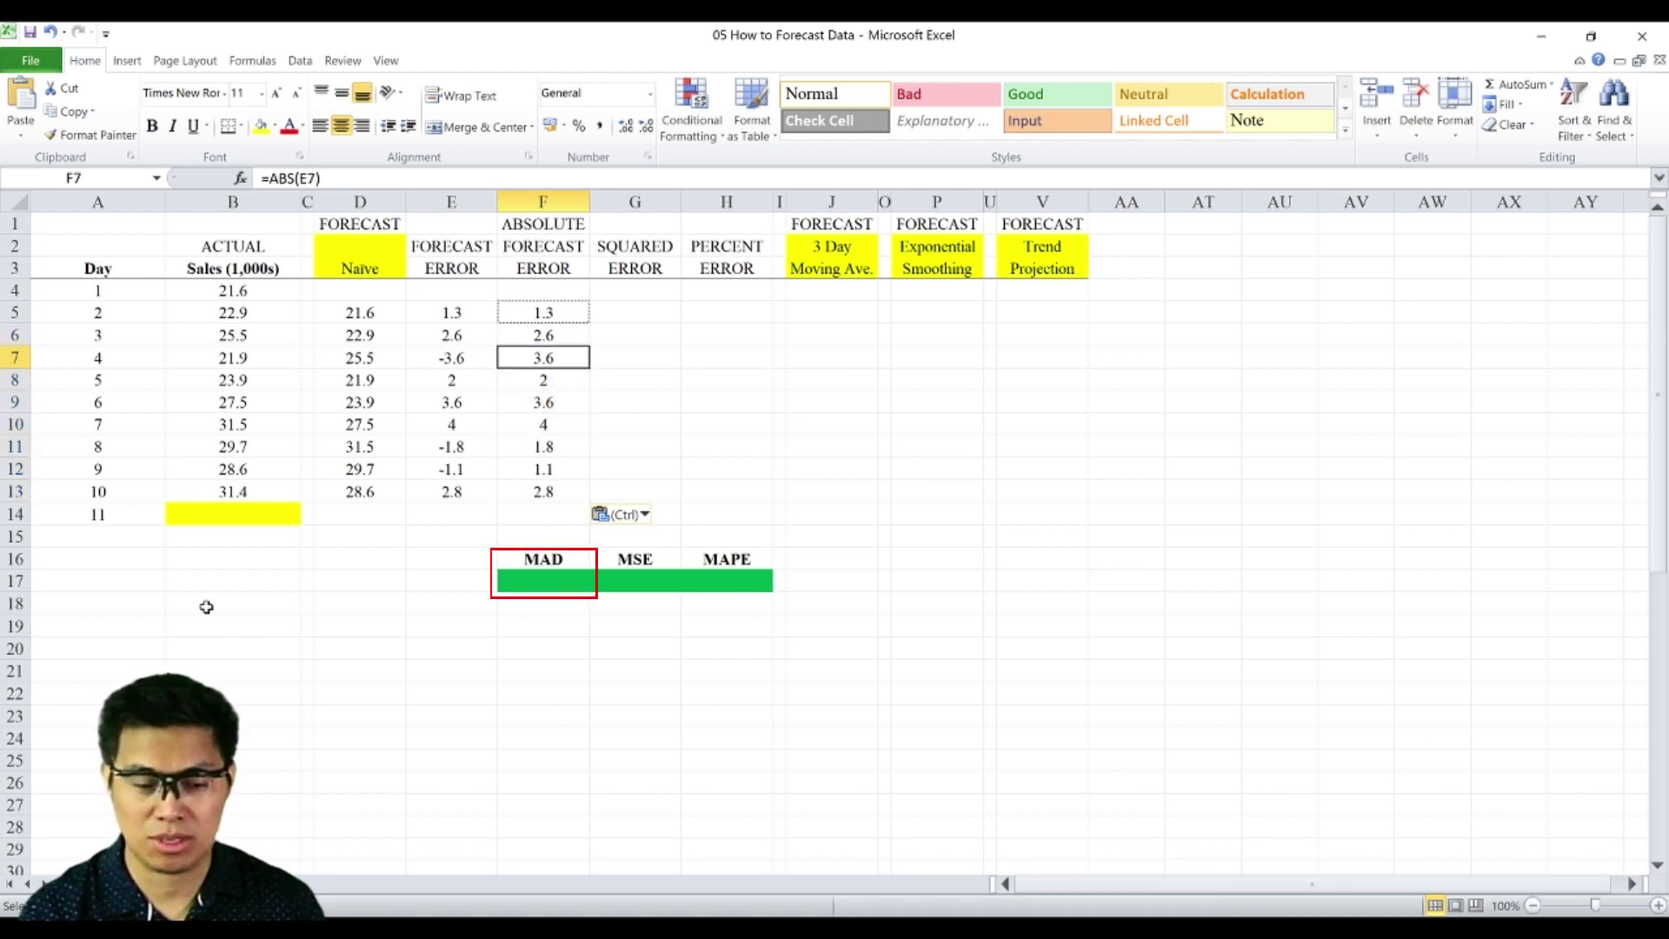
{"action": "type", "text": "=AVERAGE("}
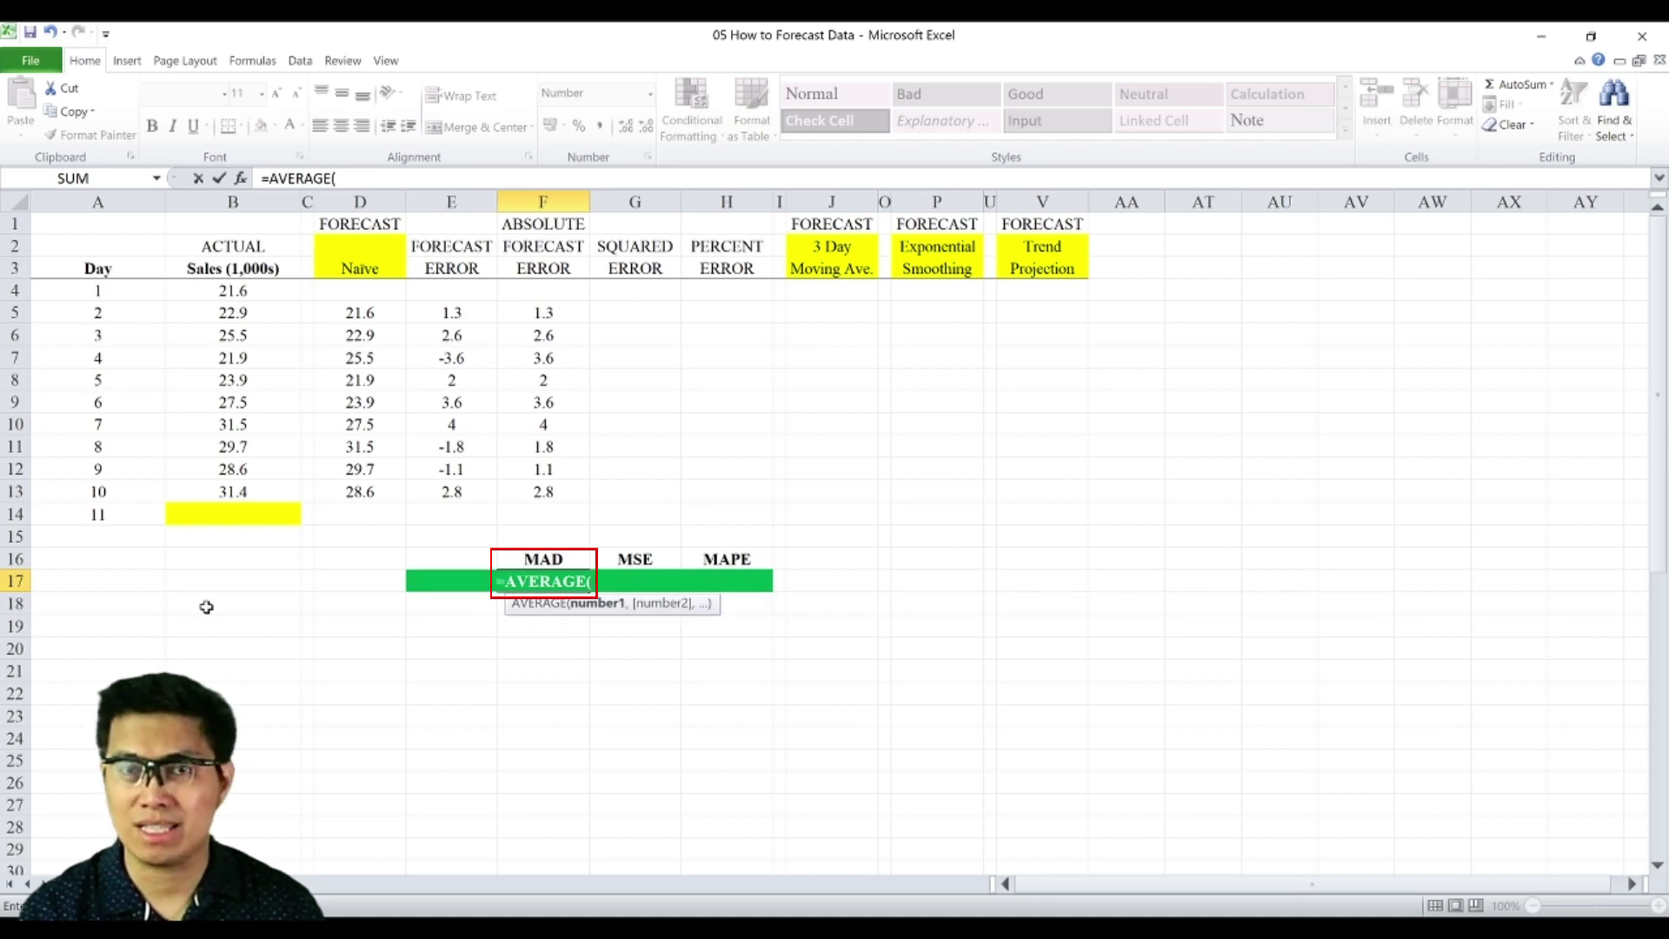
{"action": "key", "text": "Up"}
{"action": "key", "text": "Up"}
{"action": "key", "text": "Up"}
{"action": "key", "text": "Up"}
{"action": "key", "text": "shift+Up"}
{"action": "key", "text": "shift+Up"}
{"action": "key", "text": "shift+Up"}
{"action": "key", "text": "shift+Up"}
{"action": "key", "text": "shift+Up"}
{"action": "key", "text": "shift+Up"}
{"action": "key", "text": "shift+Up"}
{"action": "key", "text": "shift+Up"}
{"action": "key", "text": "Return"}
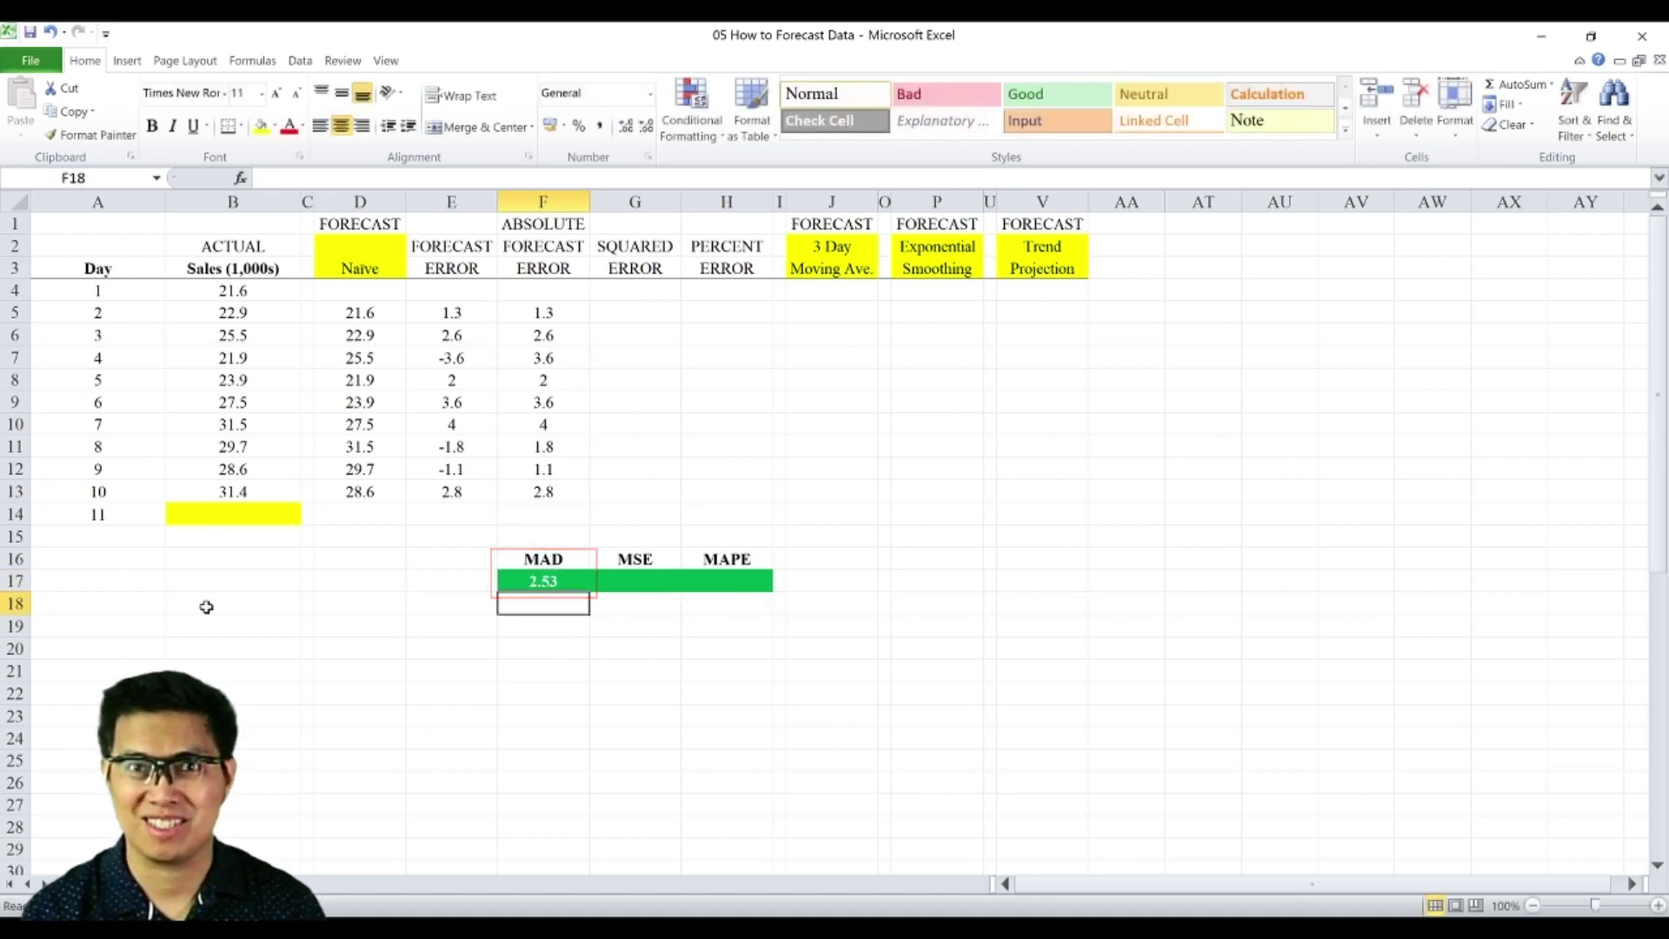
{"action": "key", "text": "Up"}
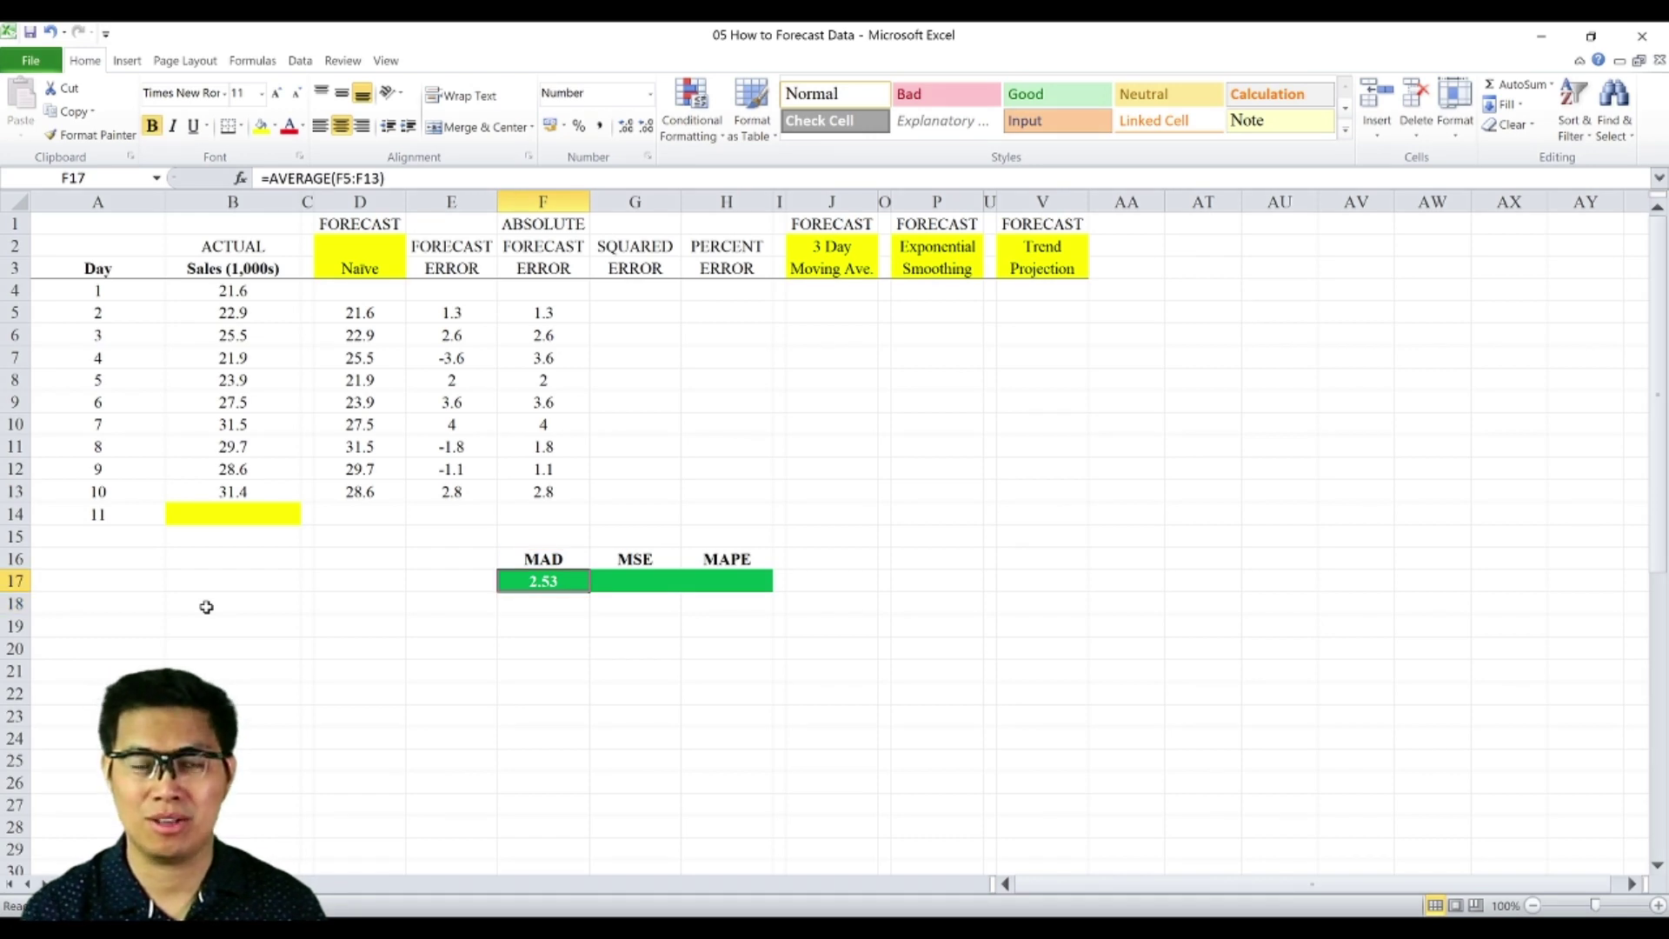
- Enter the squared error =E5^2 in G5 and copy it down to G13
{"action": "key", "text": "Right"}
{"action": "key", "text": "Up"}
{"action": "key", "text": "Up"}
{"action": "key", "text": "Up"}
{"action": "key", "text": "Up"}
{"action": "key", "text": "Up"}
{"action": "key", "text": "Up"}
{"action": "key", "text": "Up"}
{"action": "key", "text": "Up"}
{"action": "key", "text": "Up"}
{"action": "key", "text": "Up"}
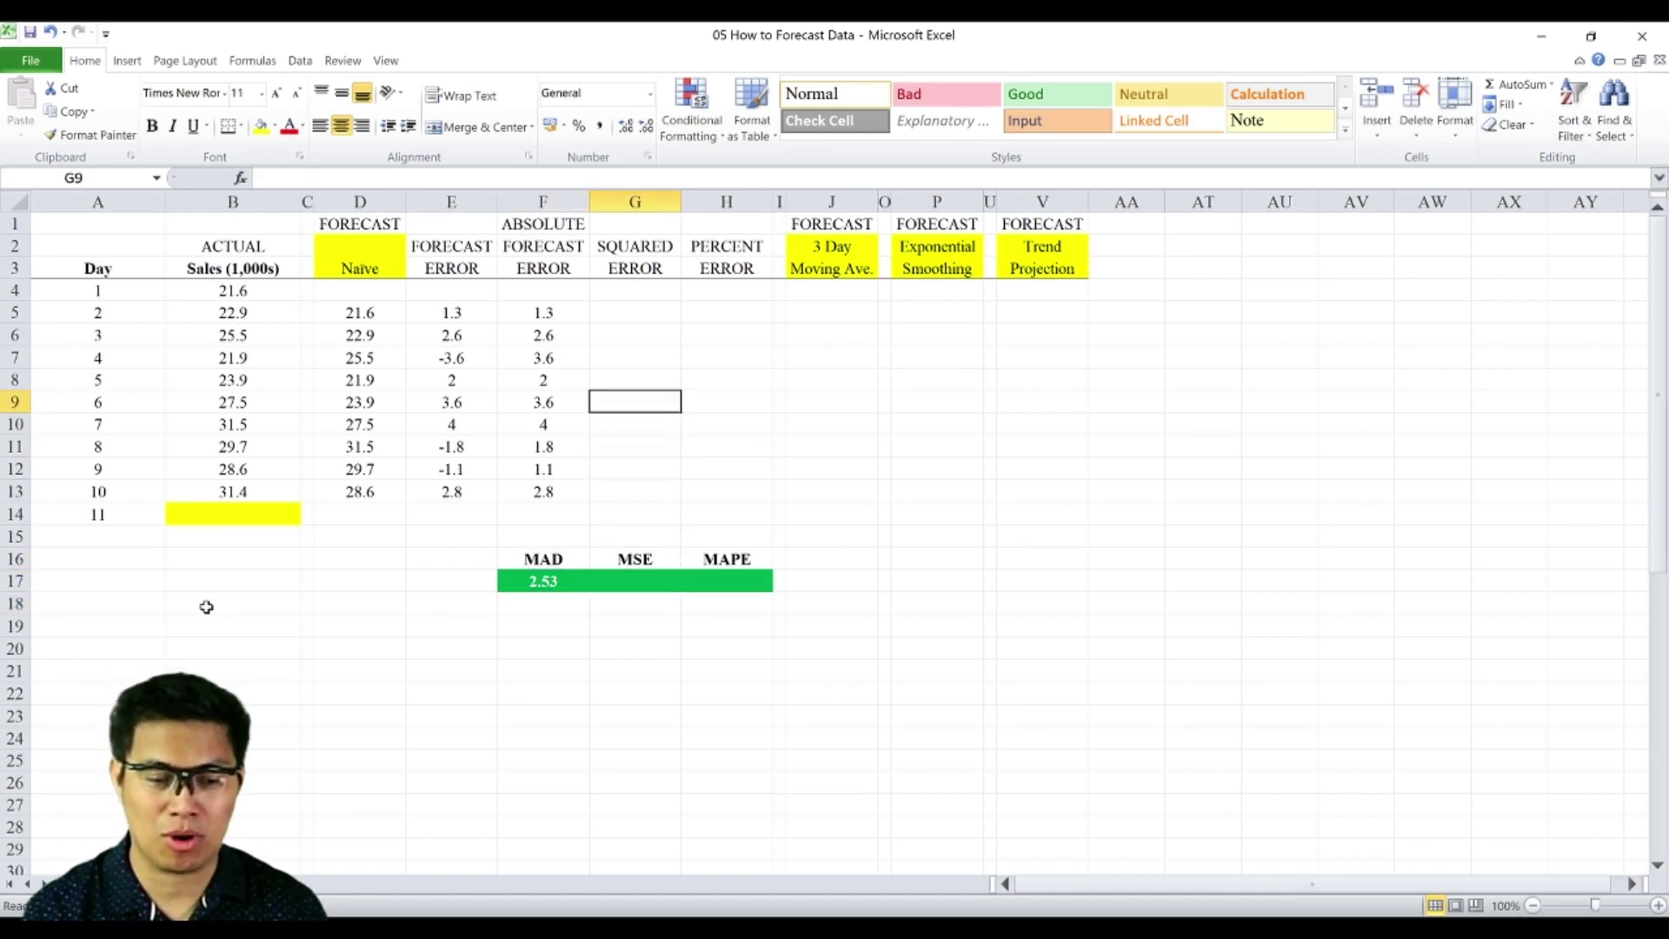
{"action": "key", "text": "Up"}
{"action": "key", "text": "Up"}
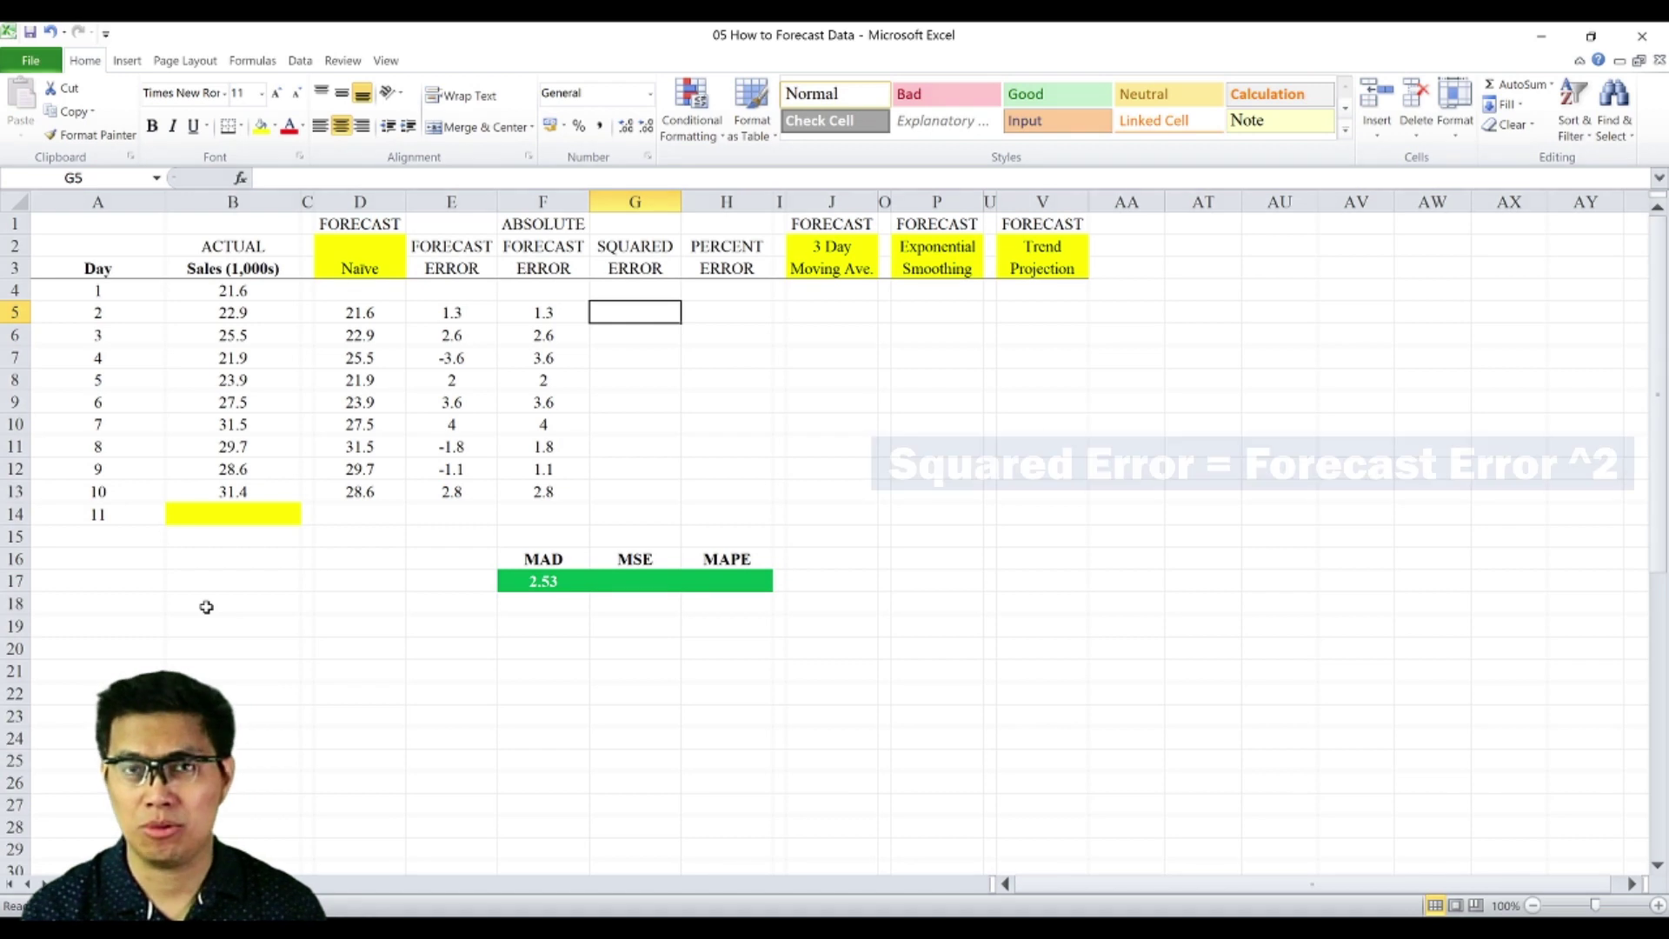
{"action": "type", "text": "="}
{"action": "key", "text": "Left"}
{"action": "key", "text": "Left"}
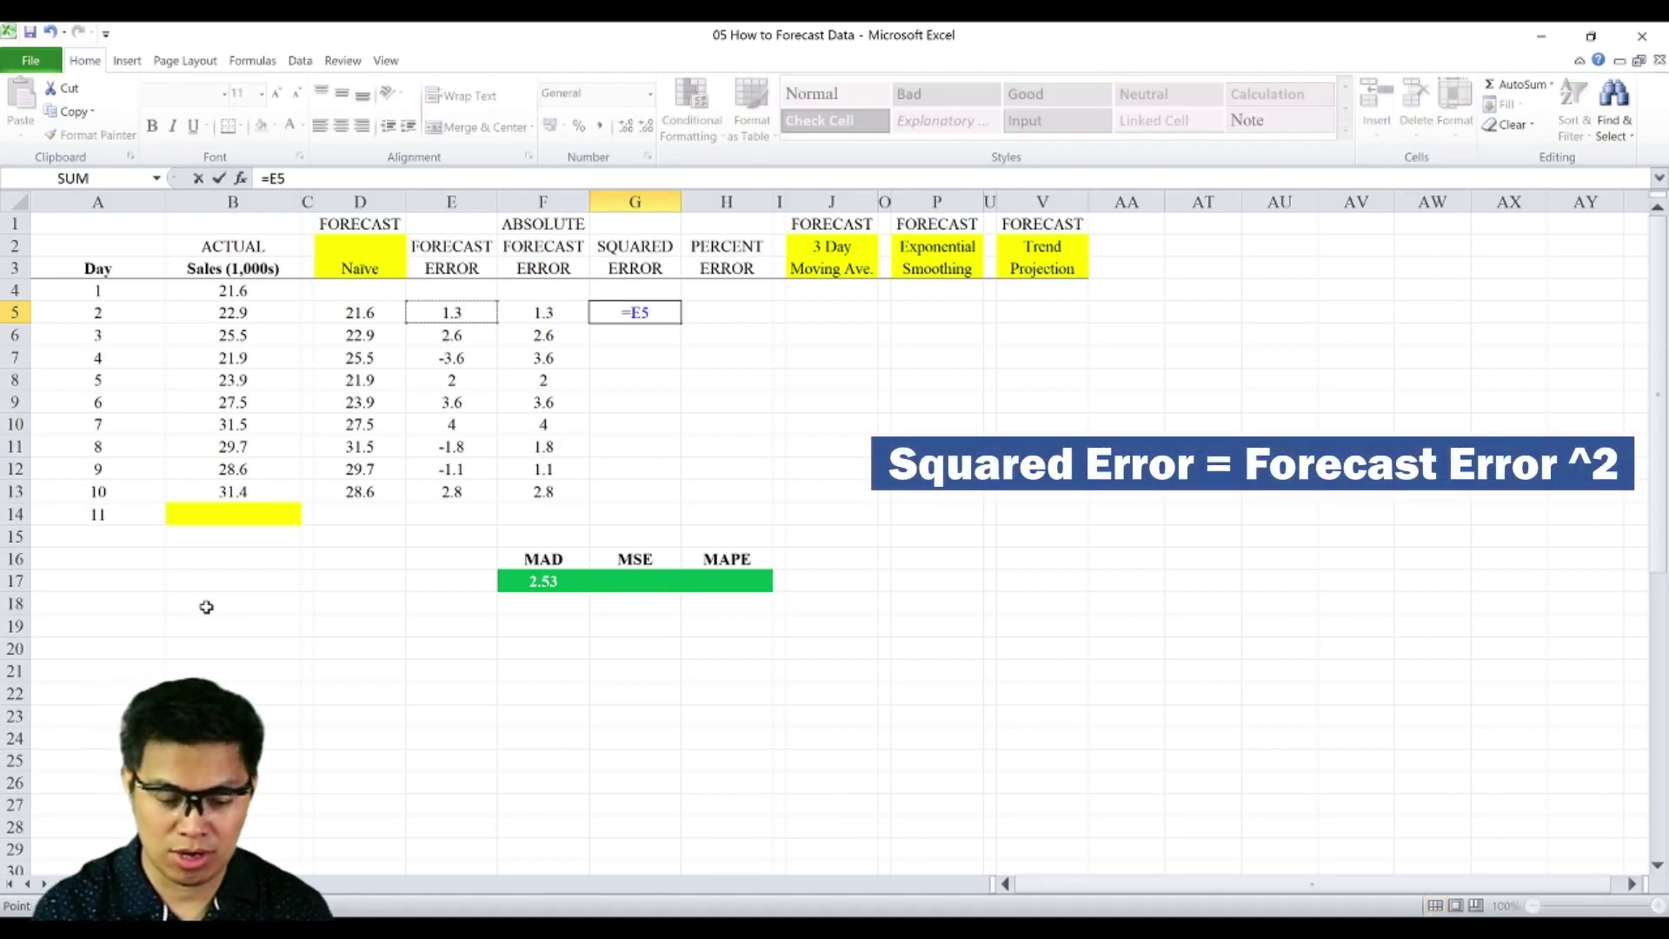
{"action": "type", "text": "^2"}
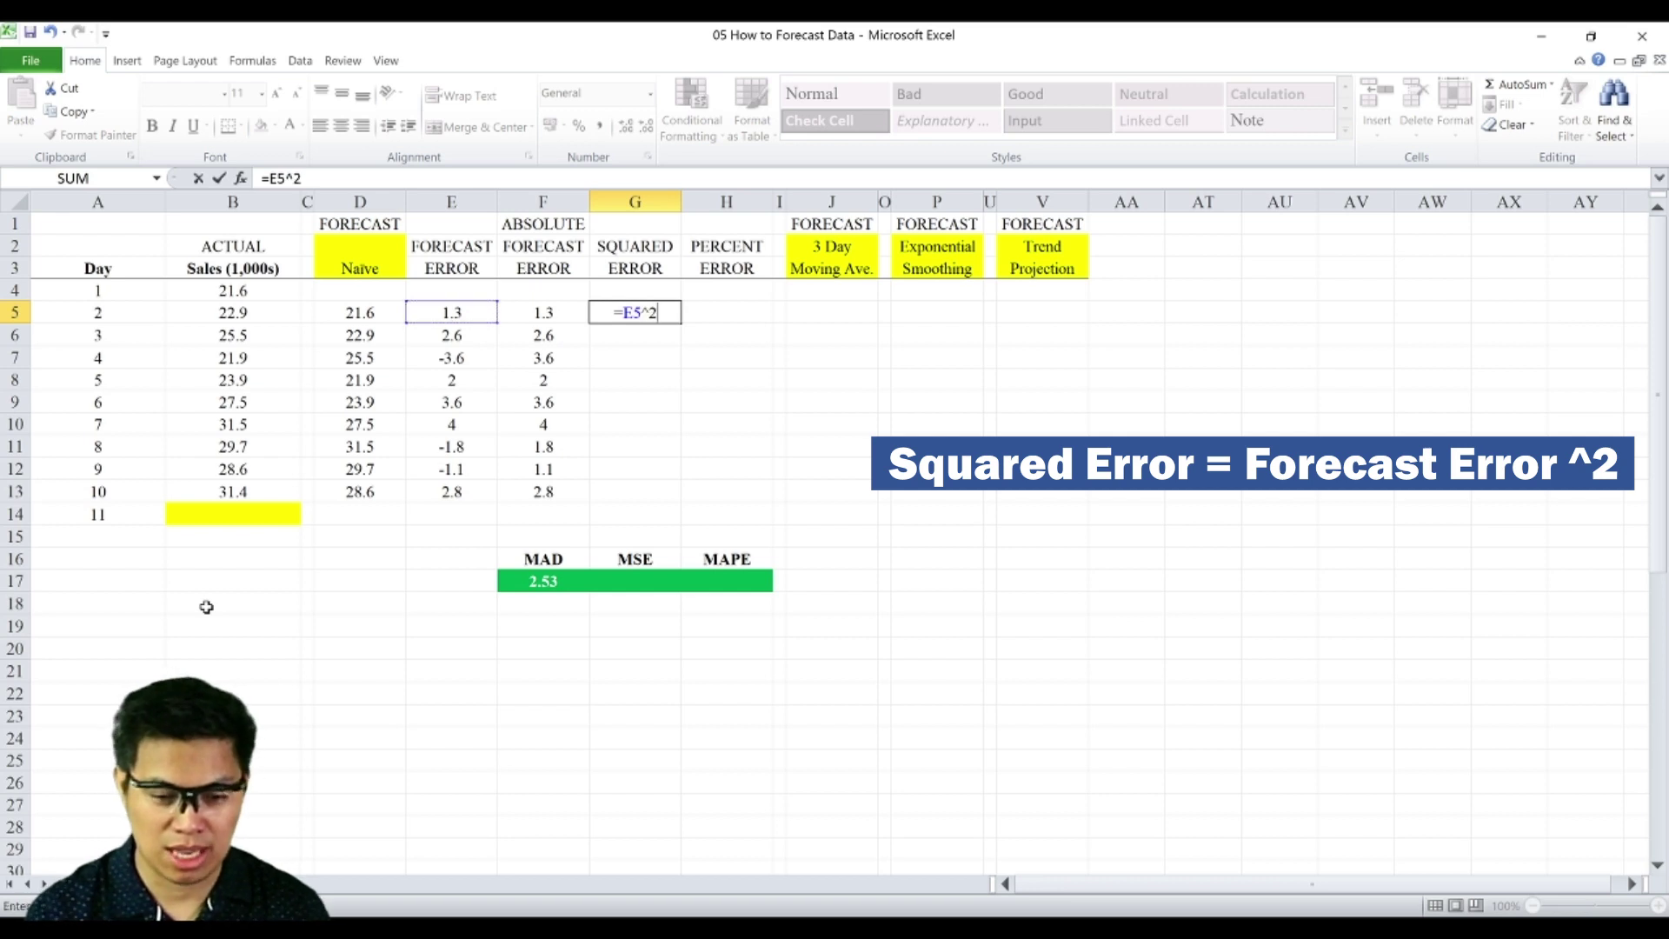
{"action": "key", "text": "Return"}
{"action": "key", "text": "Up"}
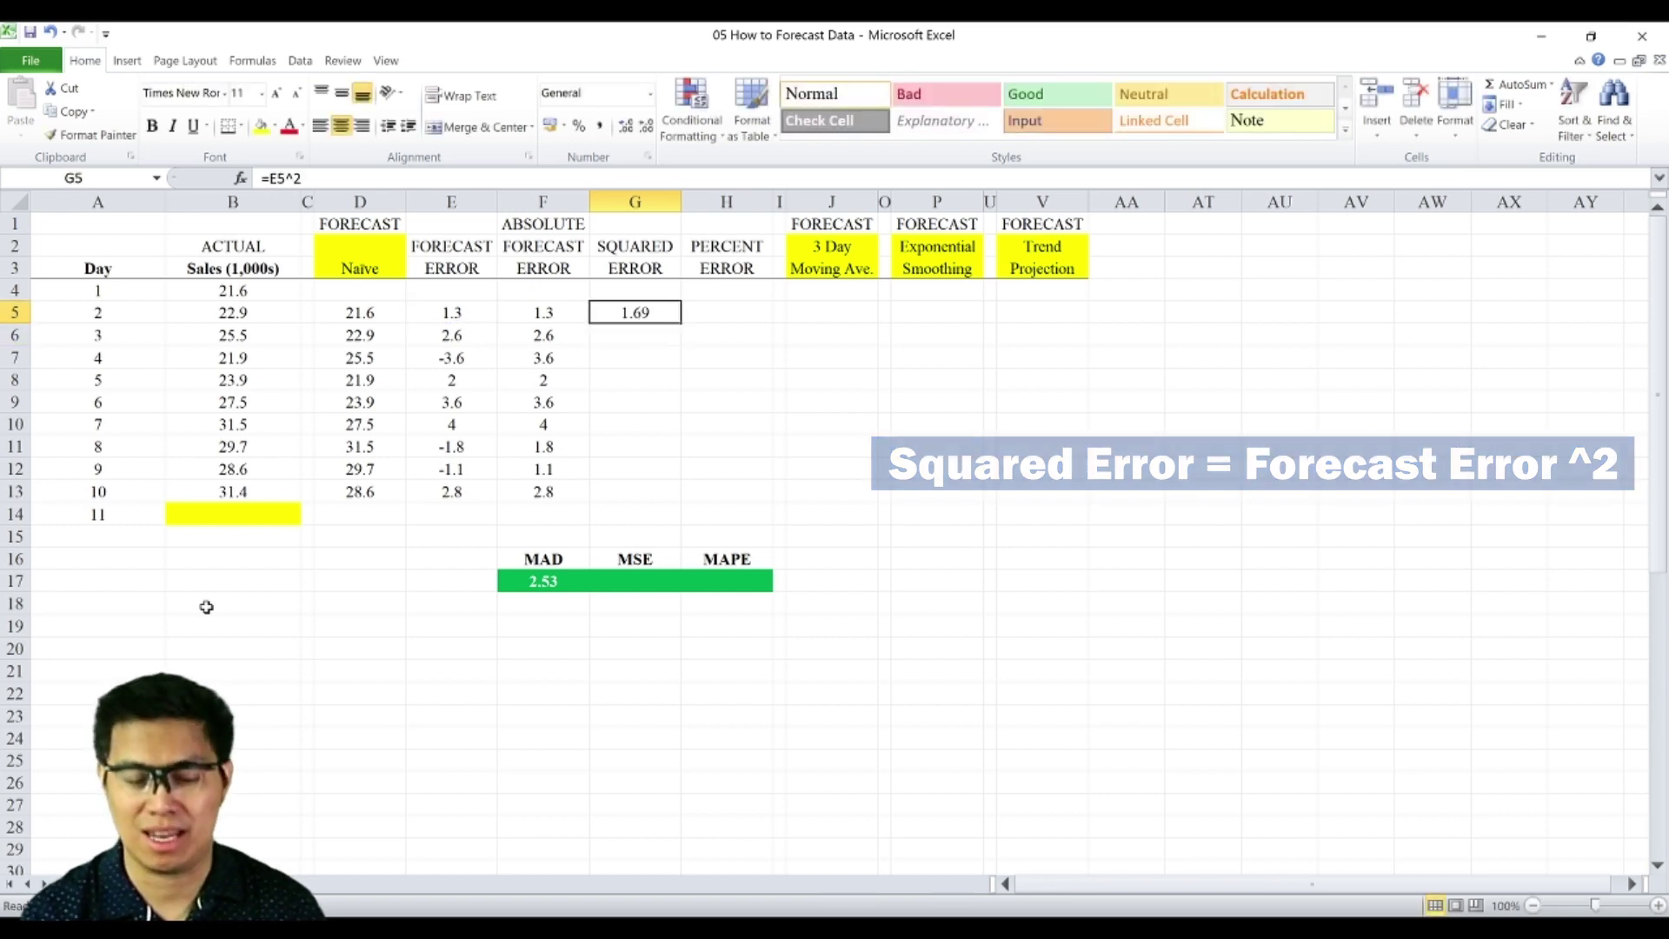
{"action": "key", "text": "ctrl+c"}
{"action": "key", "text": "Down"}
{"action": "key", "text": "shift+Down"}
{"action": "key", "text": "shift+Down"}
{"action": "key", "text": "shift+Down"}
{"action": "key", "text": "shift+Down"}
{"action": "key", "text": "shift+Down"}
{"action": "key", "text": "shift+Down"}
{"action": "key", "text": "shift+Down"}
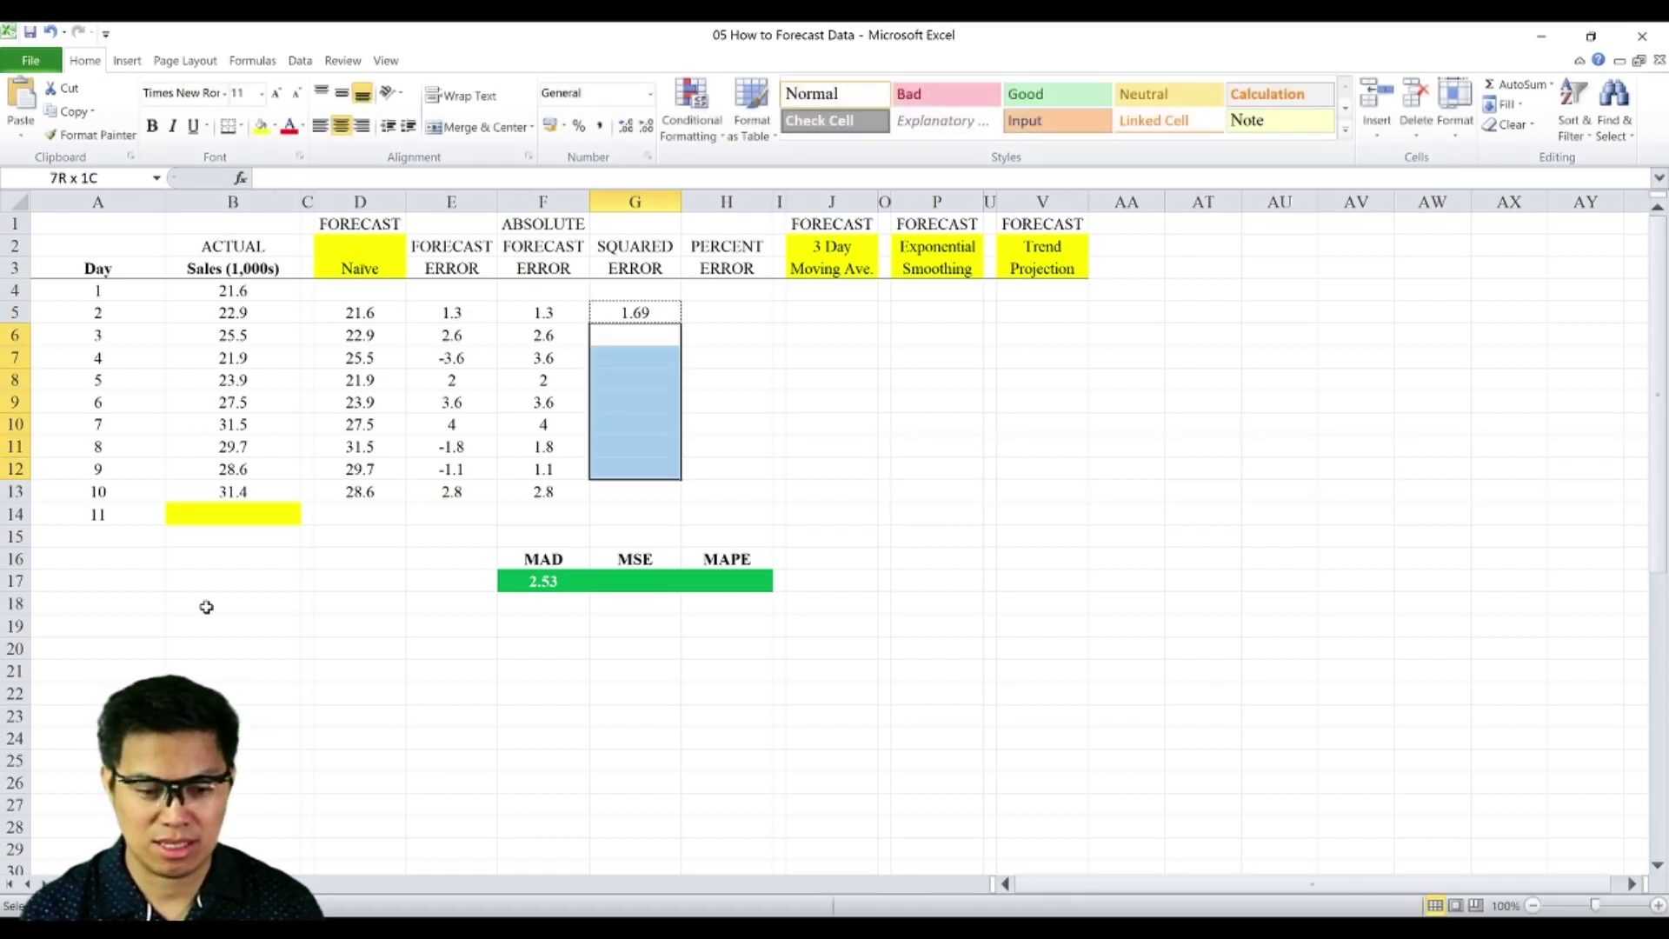
{"action": "key", "text": "ctrl+v"}
- Reuse F17's AVERAGE formula in G17 to get an MSE of 7.41
{"action": "key", "text": "Down"}
{"action": "key", "text": "Down"}
{"action": "key", "text": "Down"}
{"action": "key", "text": "Down"}
{"action": "key", "text": "Down"}
{"action": "key", "text": "Down"}
{"action": "key", "text": "Down"}
{"action": "key", "text": "Down"}
{"action": "key", "text": "Down"}
{"action": "key", "text": "Down"}
{"action": "key", "text": "Down"}
{"action": "key", "text": "Down"}
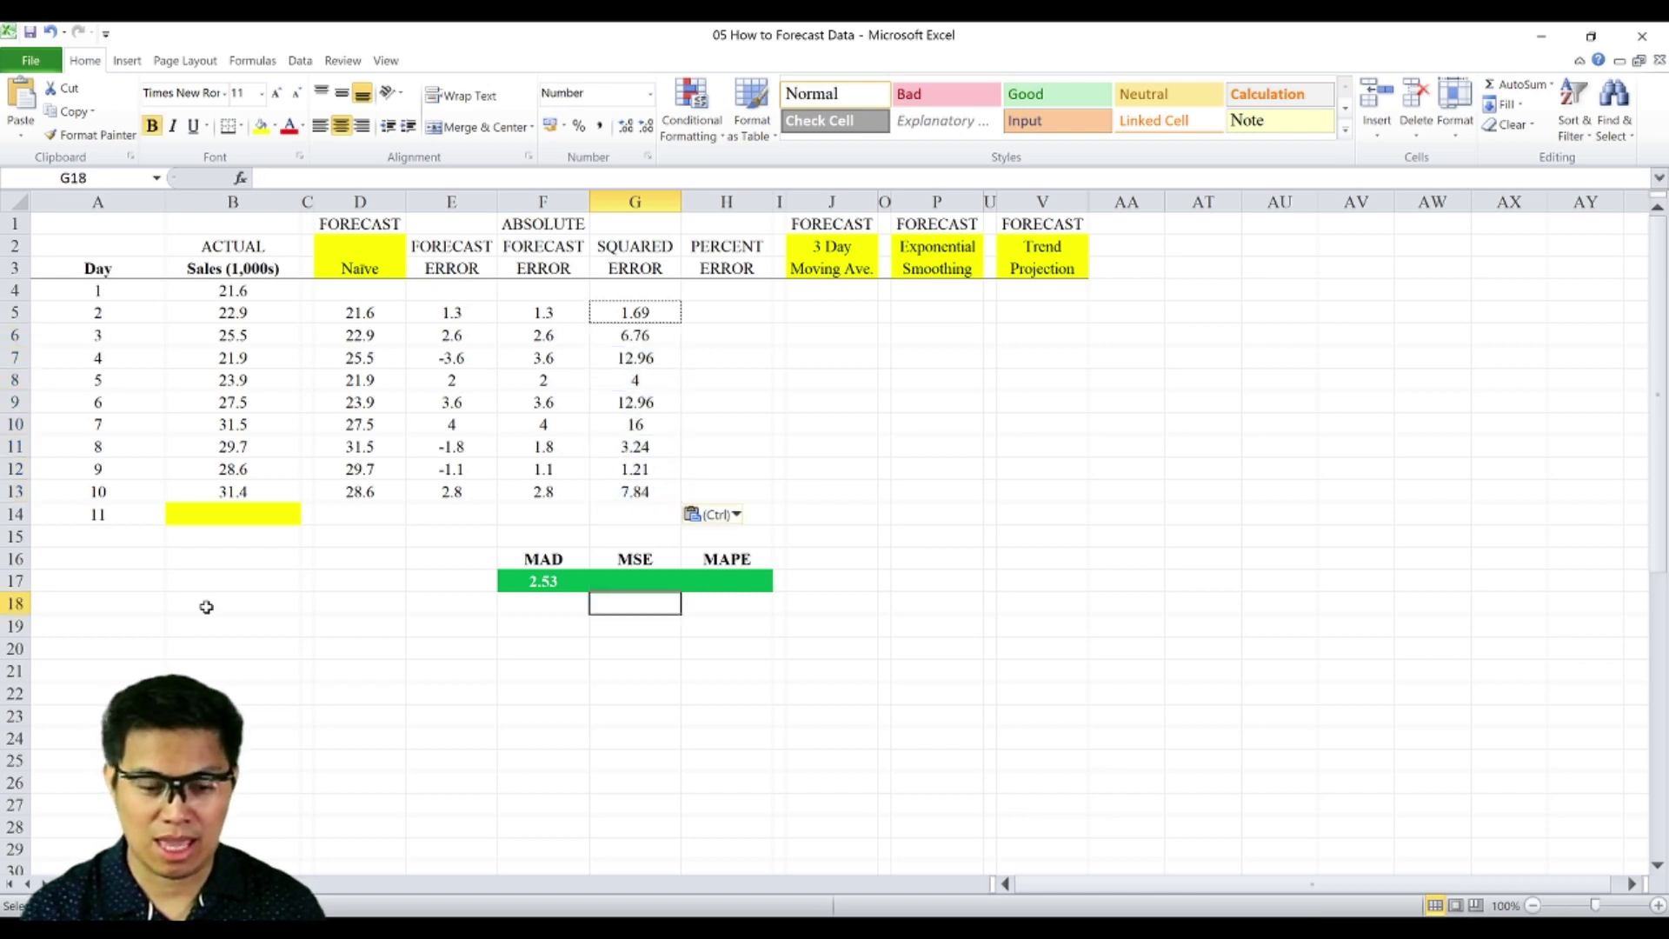
{"action": "key", "text": "Up"}
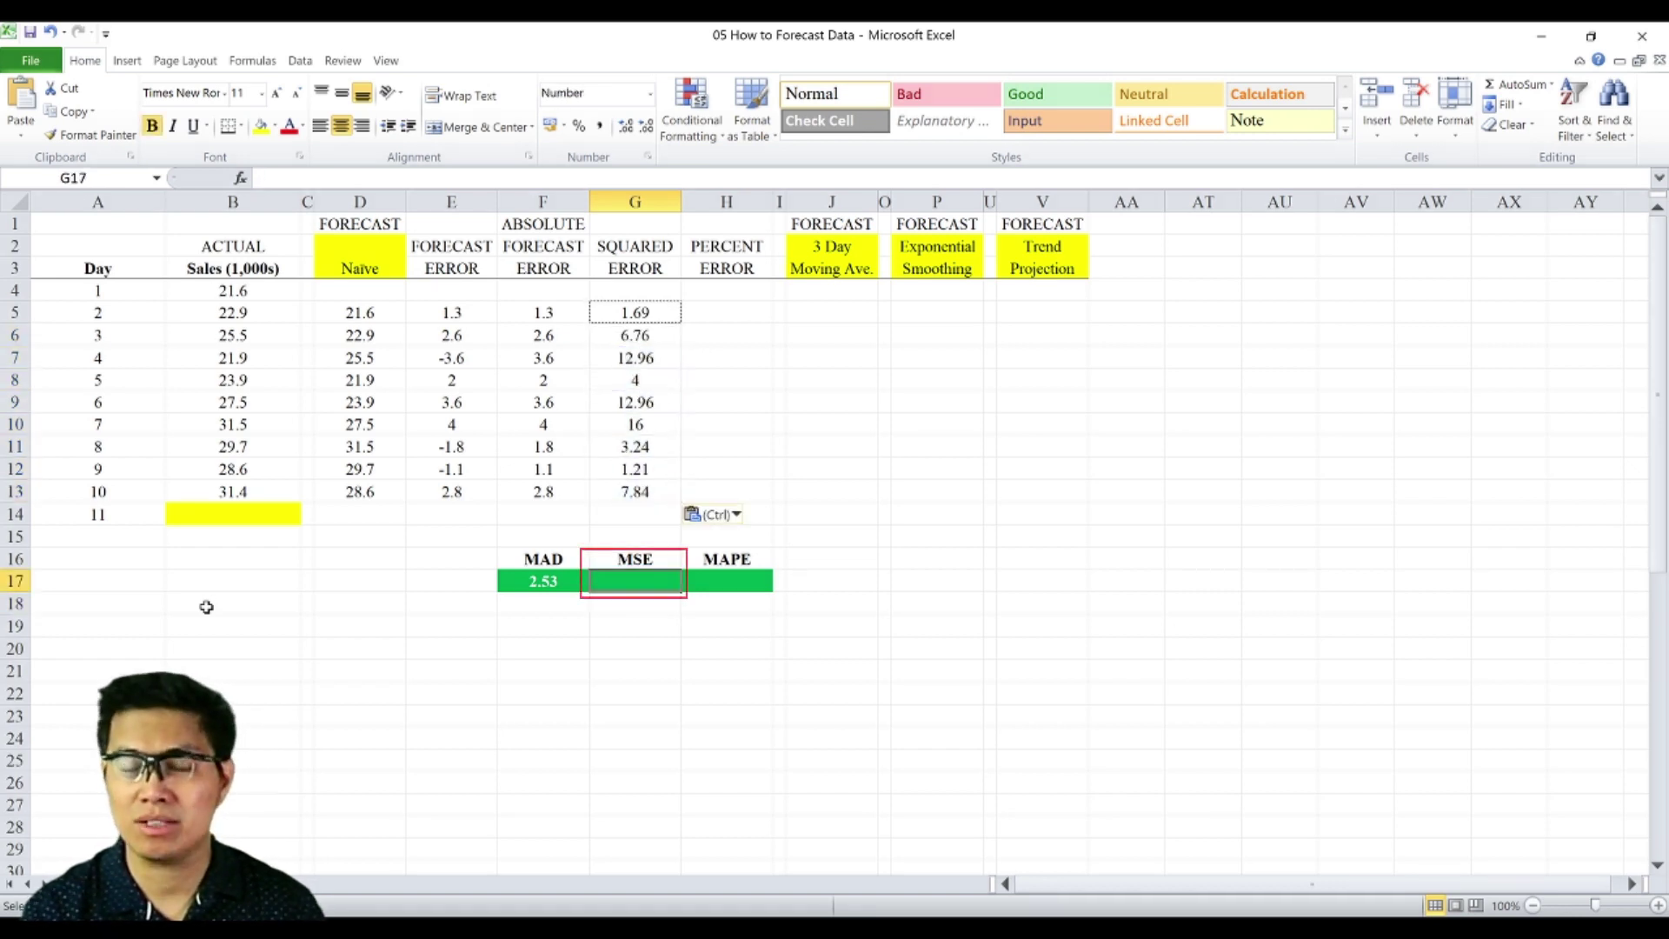
{"action": "key", "text": "Left"}
{"action": "key", "text": "ctrl+c"}
{"action": "key", "text": "Right"}
{"action": "key", "text": "ctrl+v"}
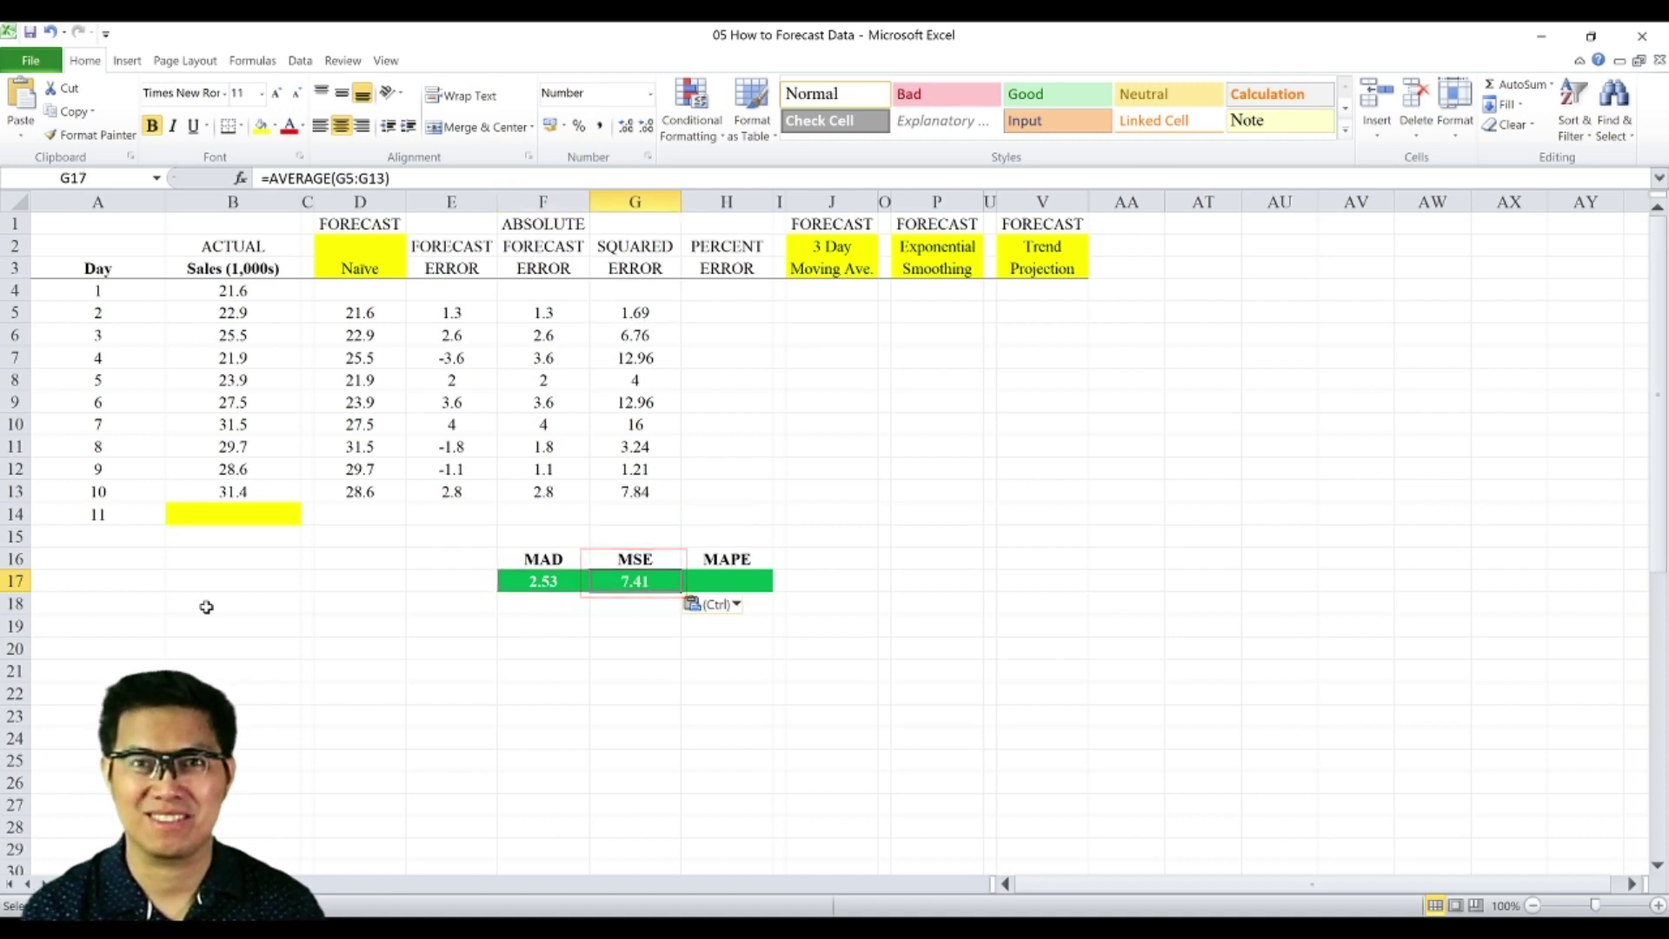
{"action": "key", "text": "Right"}
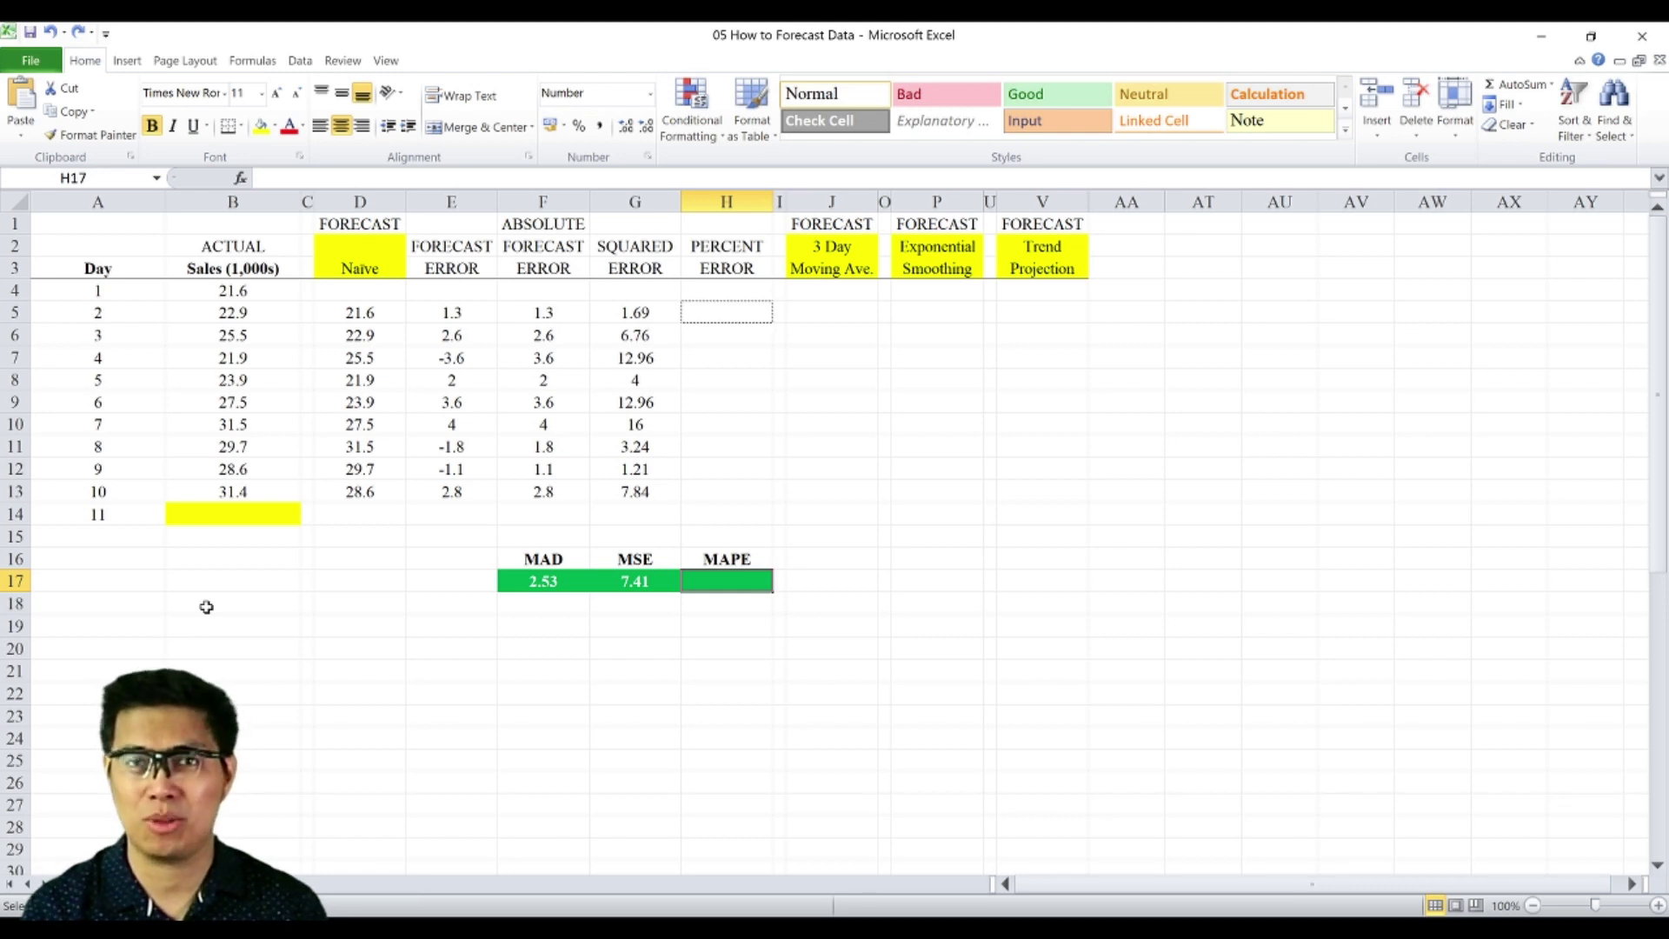
- Enter the percent error =100*F5/B5 in H5 and copy it down to H13
{"action": "key", "text": "Up"}
{"action": "key", "text": "Up"}
{"action": "key", "text": "Up"}
{"action": "key", "text": "Up"}
{"action": "key", "text": "Up"}
{"action": "key", "text": "Up"}
{"action": "key", "text": "Up"}
{"action": "key", "text": "Up"}
{"action": "key", "text": "Up"}
{"action": "key", "text": "Up"}
{"action": "key", "text": "Up"}
{"action": "key", "text": "Up"}
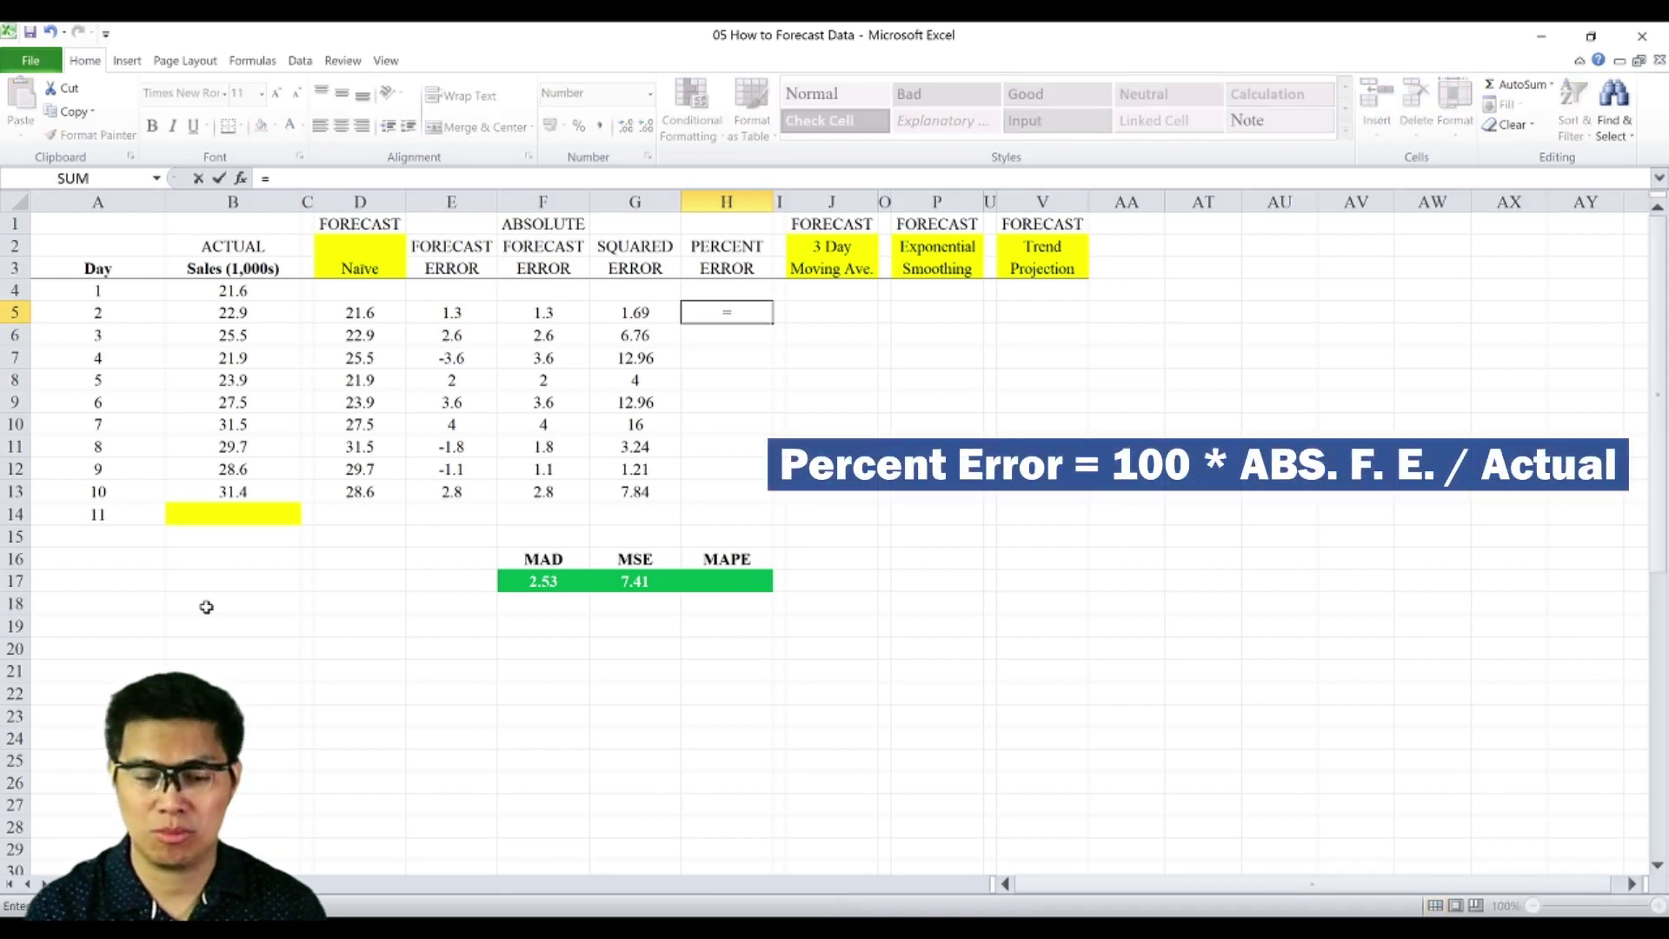
{"action": "type", "text": "=100*"}
{"action": "key", "text": "Left"}
{"action": "key", "text": "Left"}
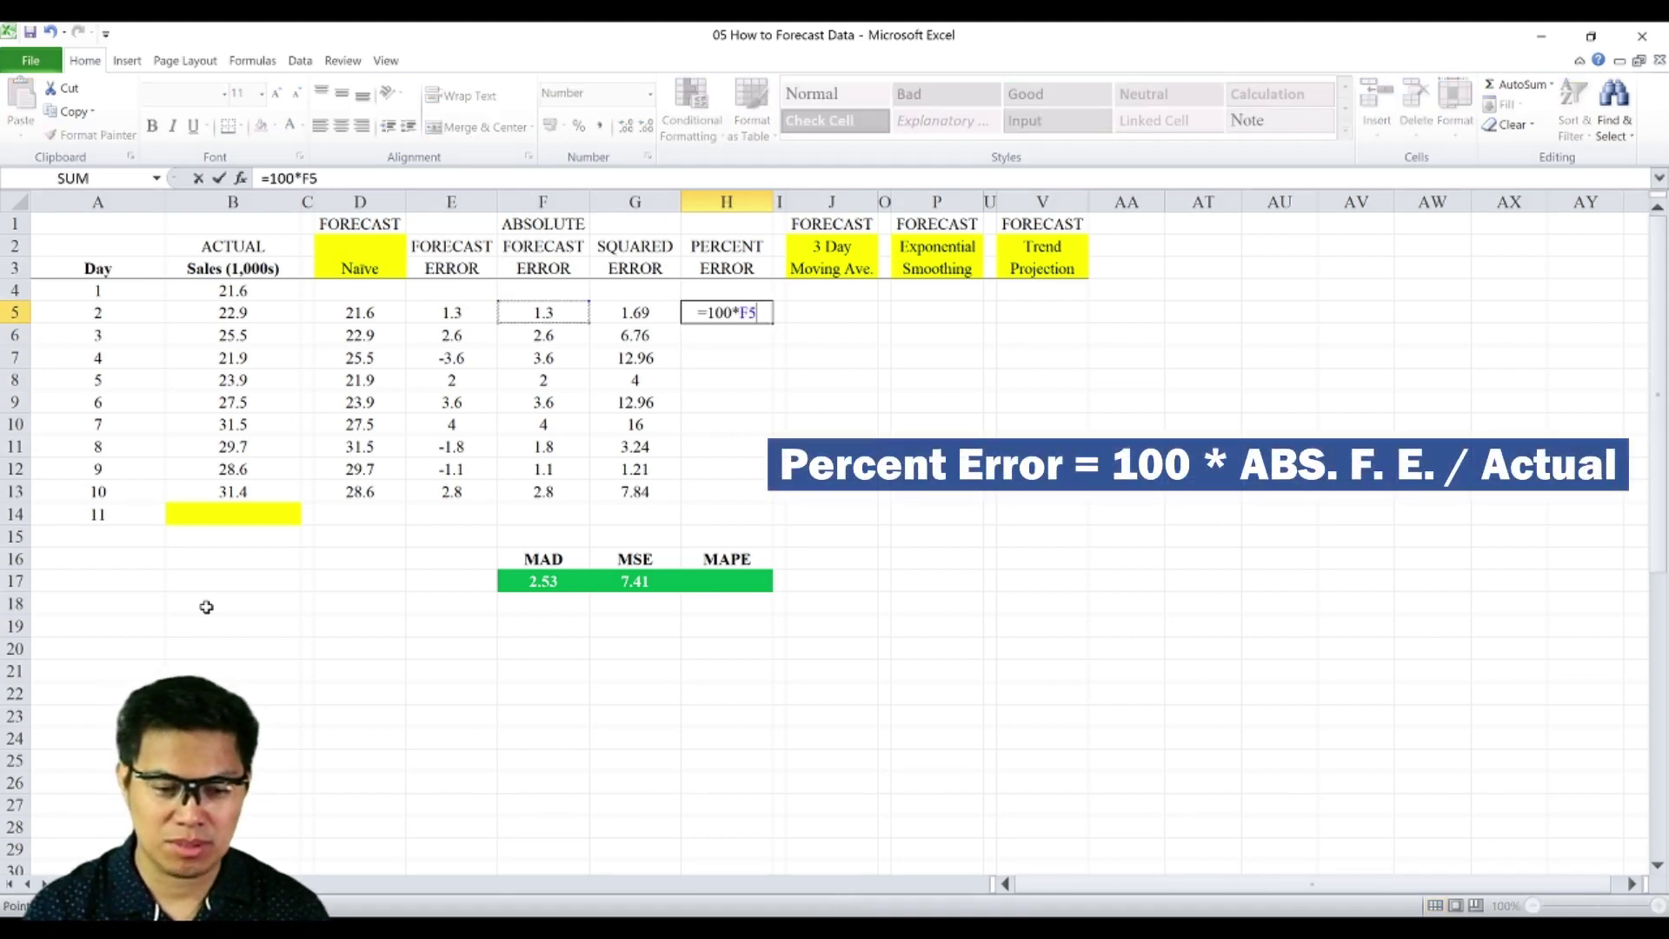
{"action": "type", "text": "/"}
{"action": "key", "text": "Left"}
{"action": "key", "text": "Left"}
{"action": "key", "text": "Left"}
{"action": "key", "text": "Left"}
{"action": "key", "text": "Left"}
{"action": "key", "text": "Left"}
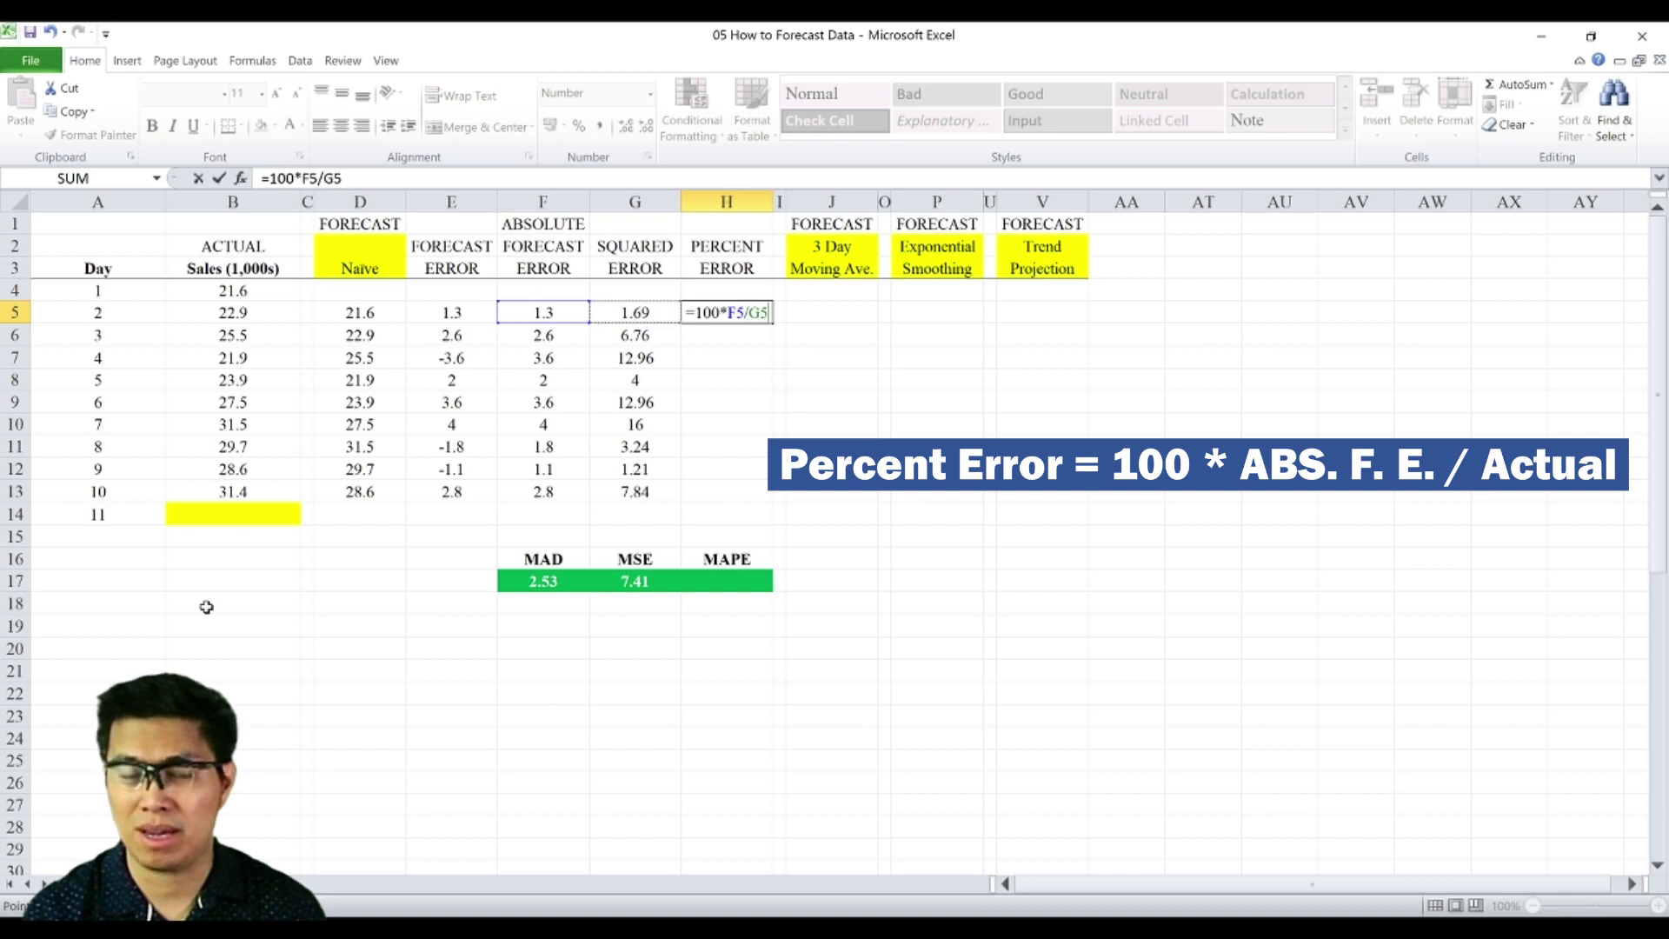
{"action": "key", "text": "Return"}
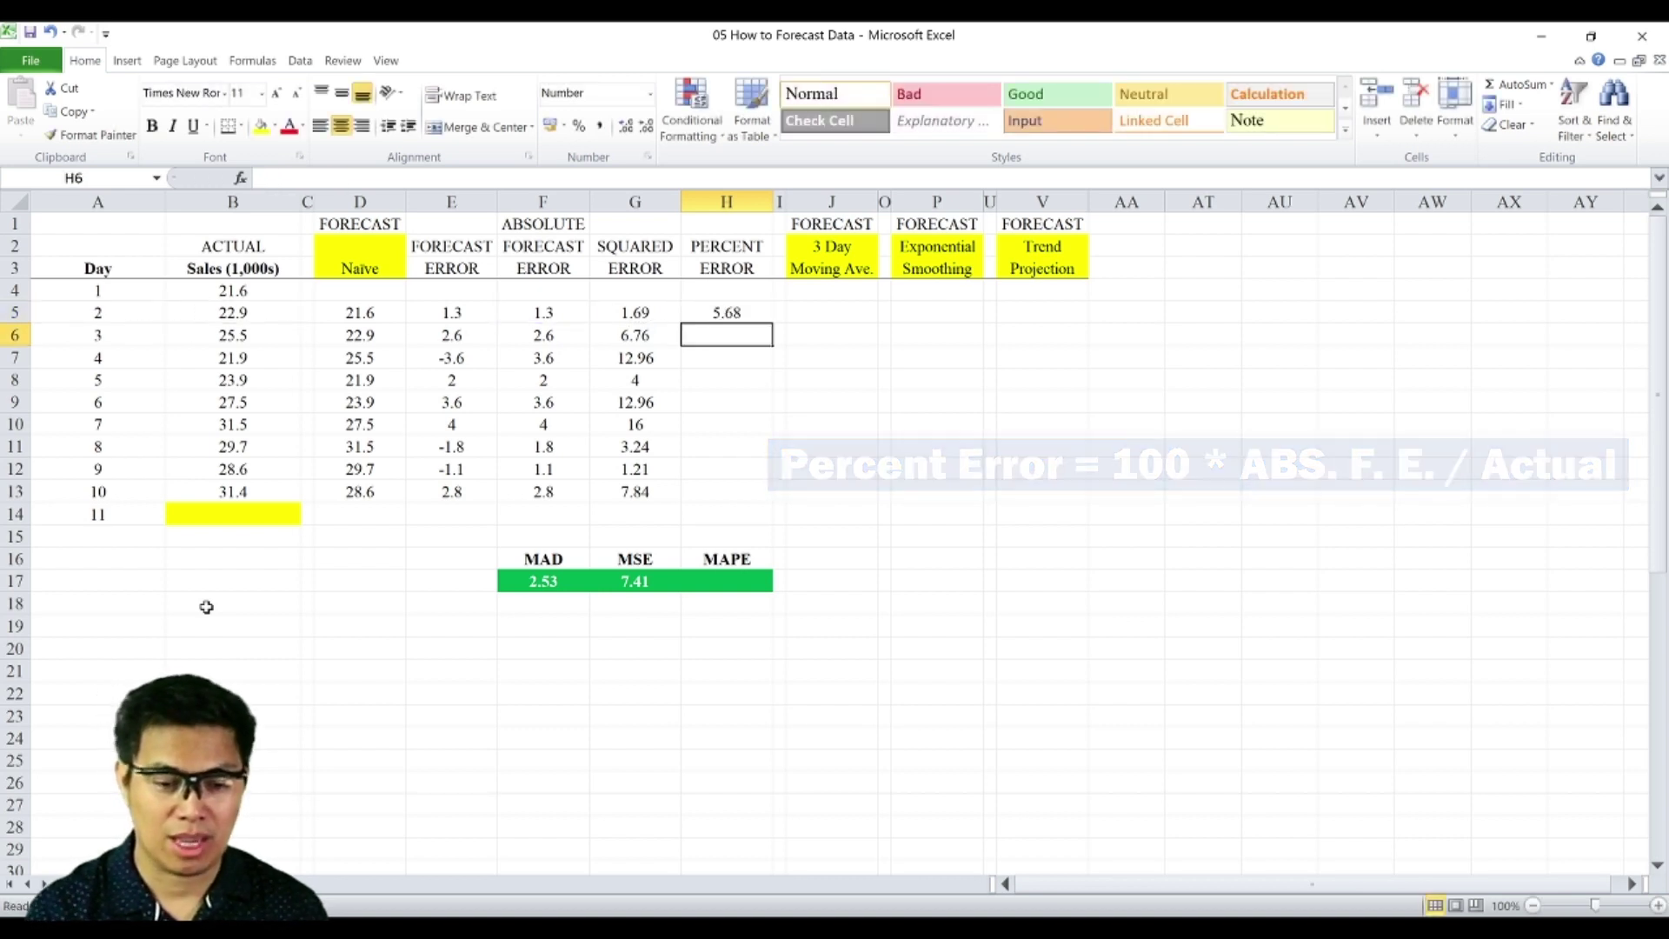
{"action": "key", "text": "Up"}
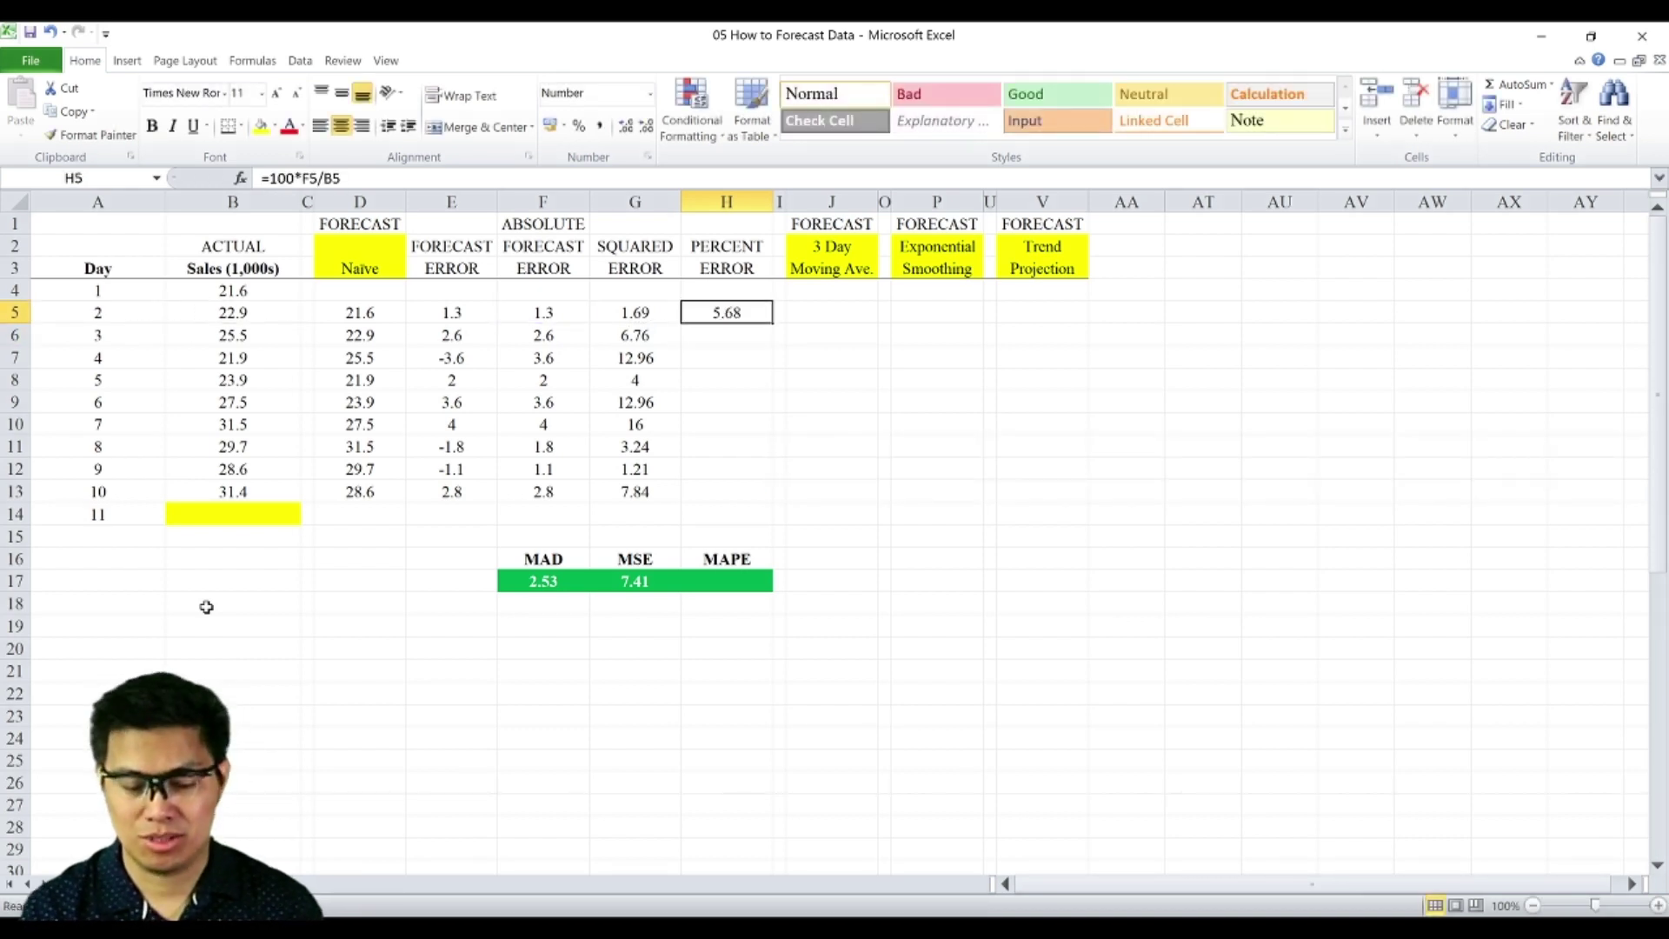
{"action": "key", "text": "ctrl+c"}
{"action": "key", "text": "Down"}
{"action": "key", "text": "shift+Down"}
{"action": "key", "text": "shift+Down"}
{"action": "key", "text": "shift+Down"}
{"action": "key", "text": "shift+Down"}
{"action": "key", "text": "shift+Down"}
{"action": "key", "text": "shift+Down"}
{"action": "key", "text": "shift+Down"}
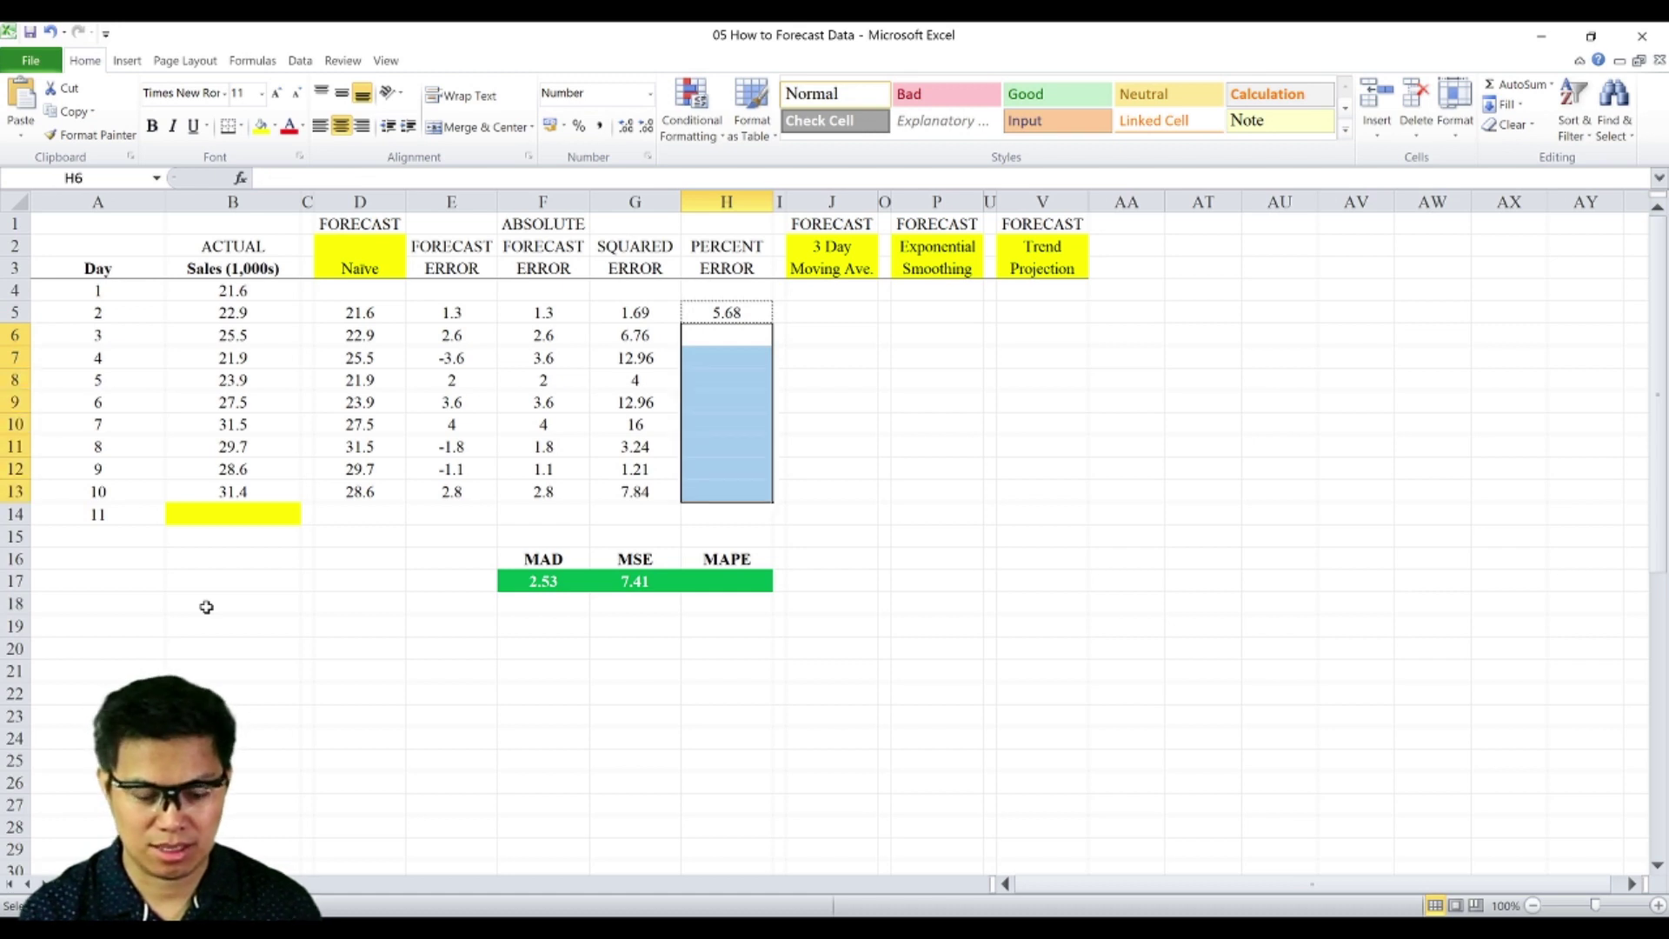
{"action": "key", "text": "ctrl+v"}
{"action": "key", "text": "Down"}
{"action": "key", "text": "Down"}
{"action": "key", "text": "Down"}
{"action": "key", "text": "Down"}
{"action": "key", "text": "Down"}
{"action": "key", "text": "Down"}
{"action": "key", "text": "Down"}
{"action": "key", "text": "Down"}
{"action": "key", "text": "Down"}
{"action": "key", "text": "Down"}
{"action": "key", "text": "Down"}
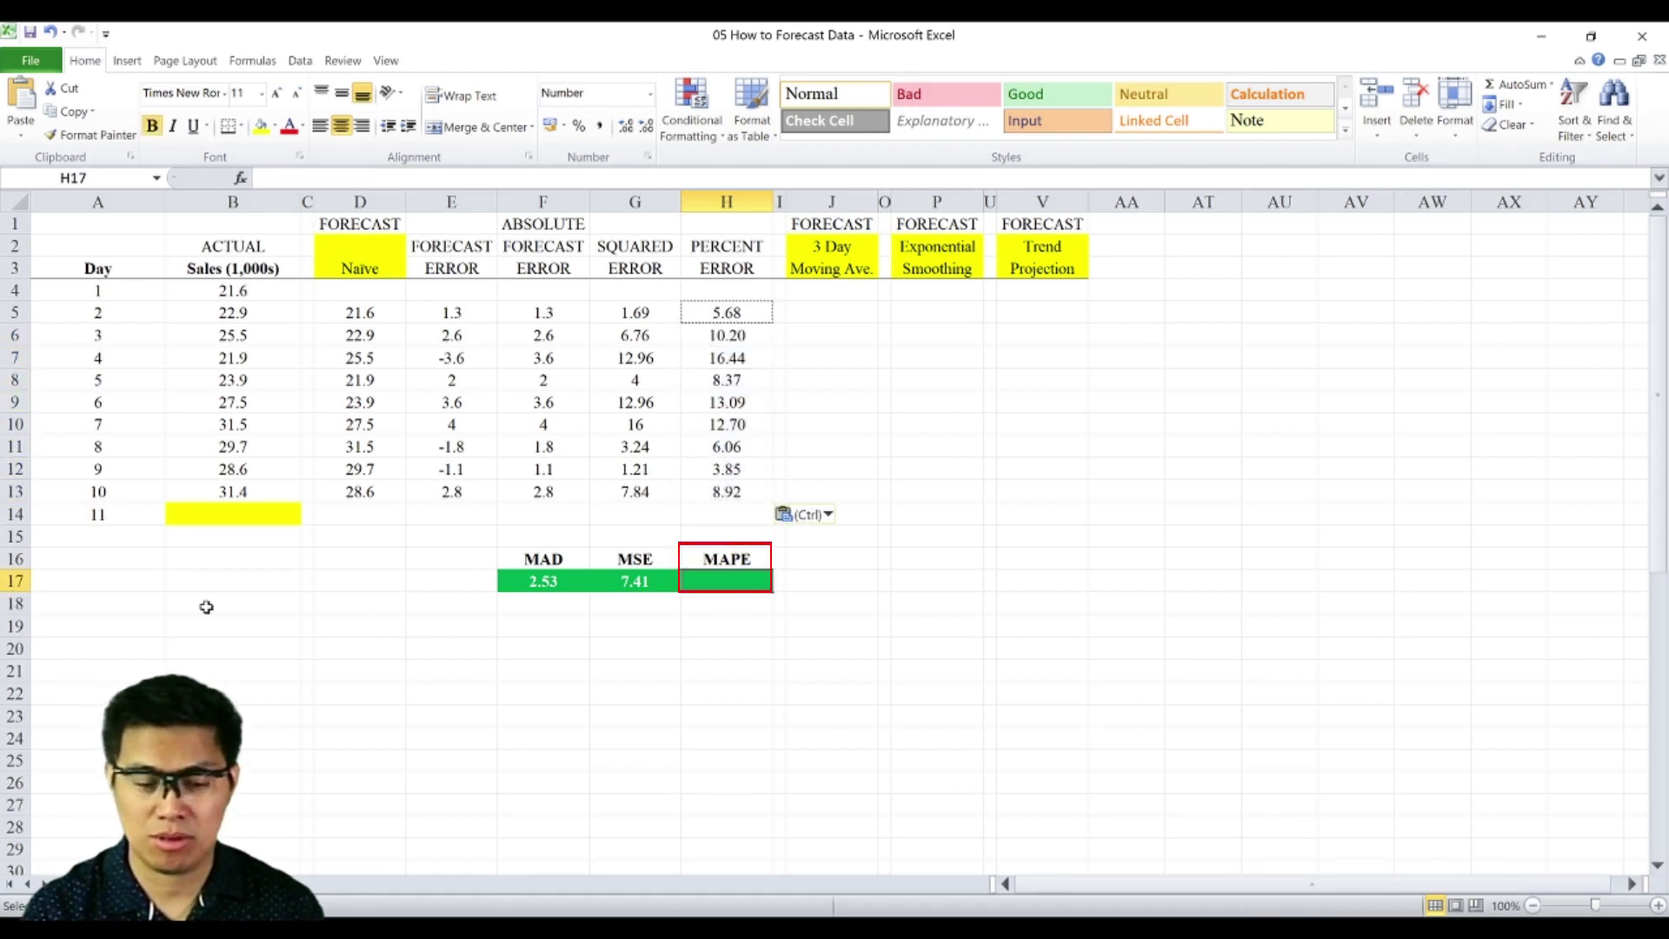
- Reuse G17's AVERAGE formula in H17 to get a MAPE of 9.48
{"action": "key", "text": "Left"}
{"action": "key", "text": "ctrl+c"}
{"action": "key", "text": "Right"}
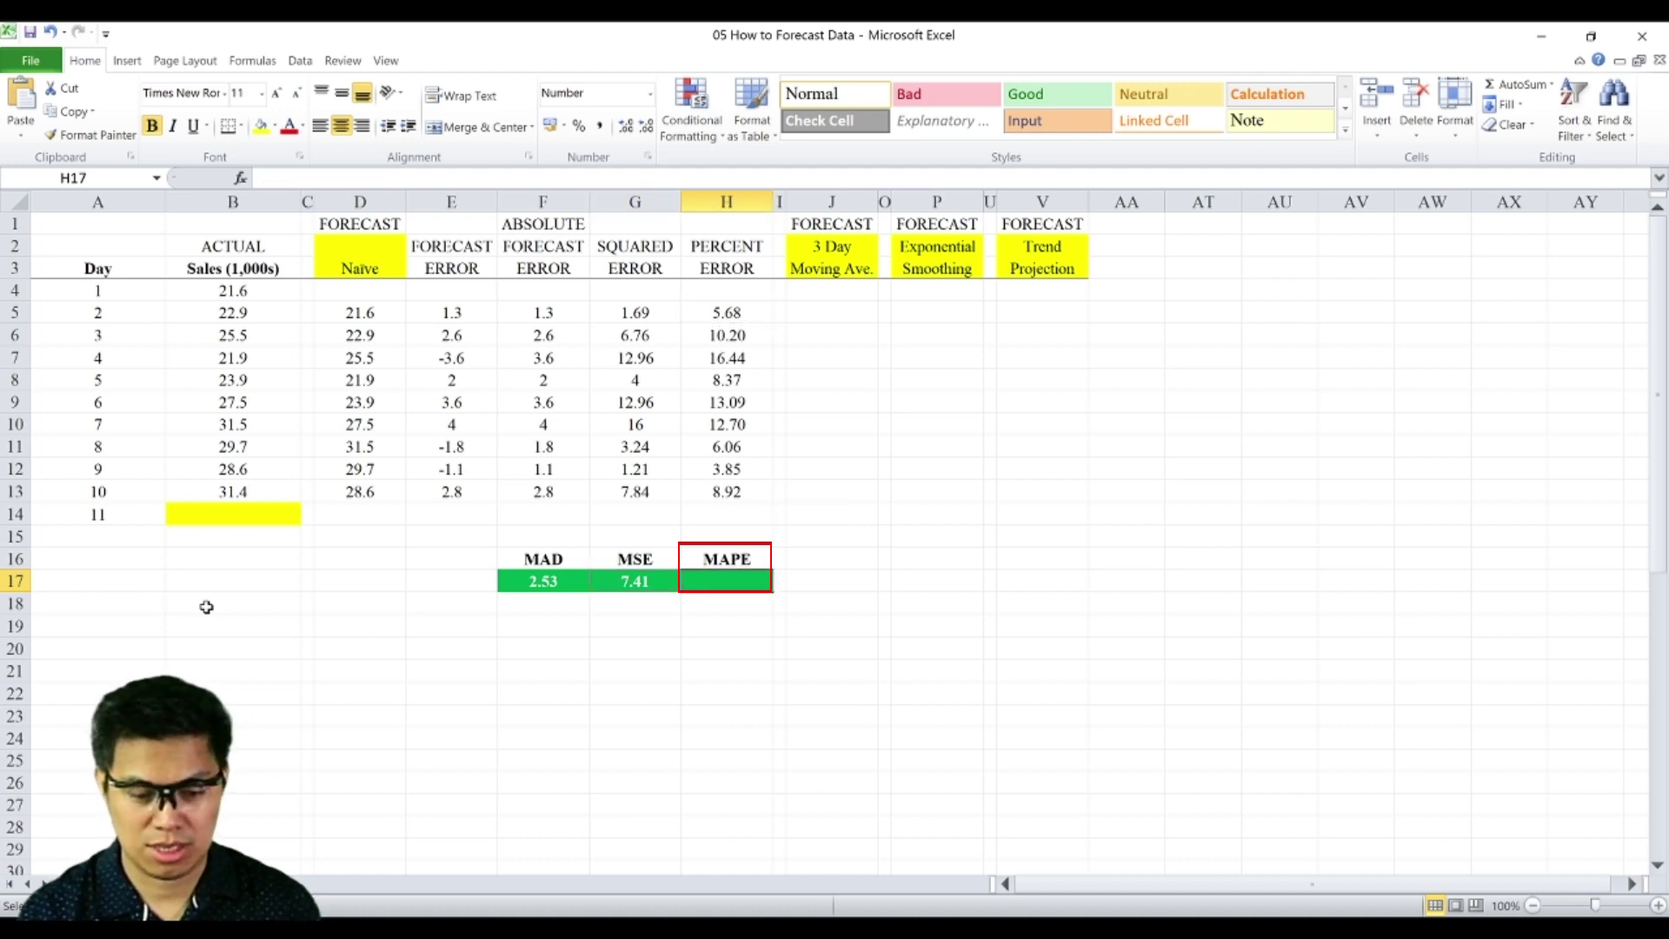
{"action": "key", "text": "ctrl+v"}
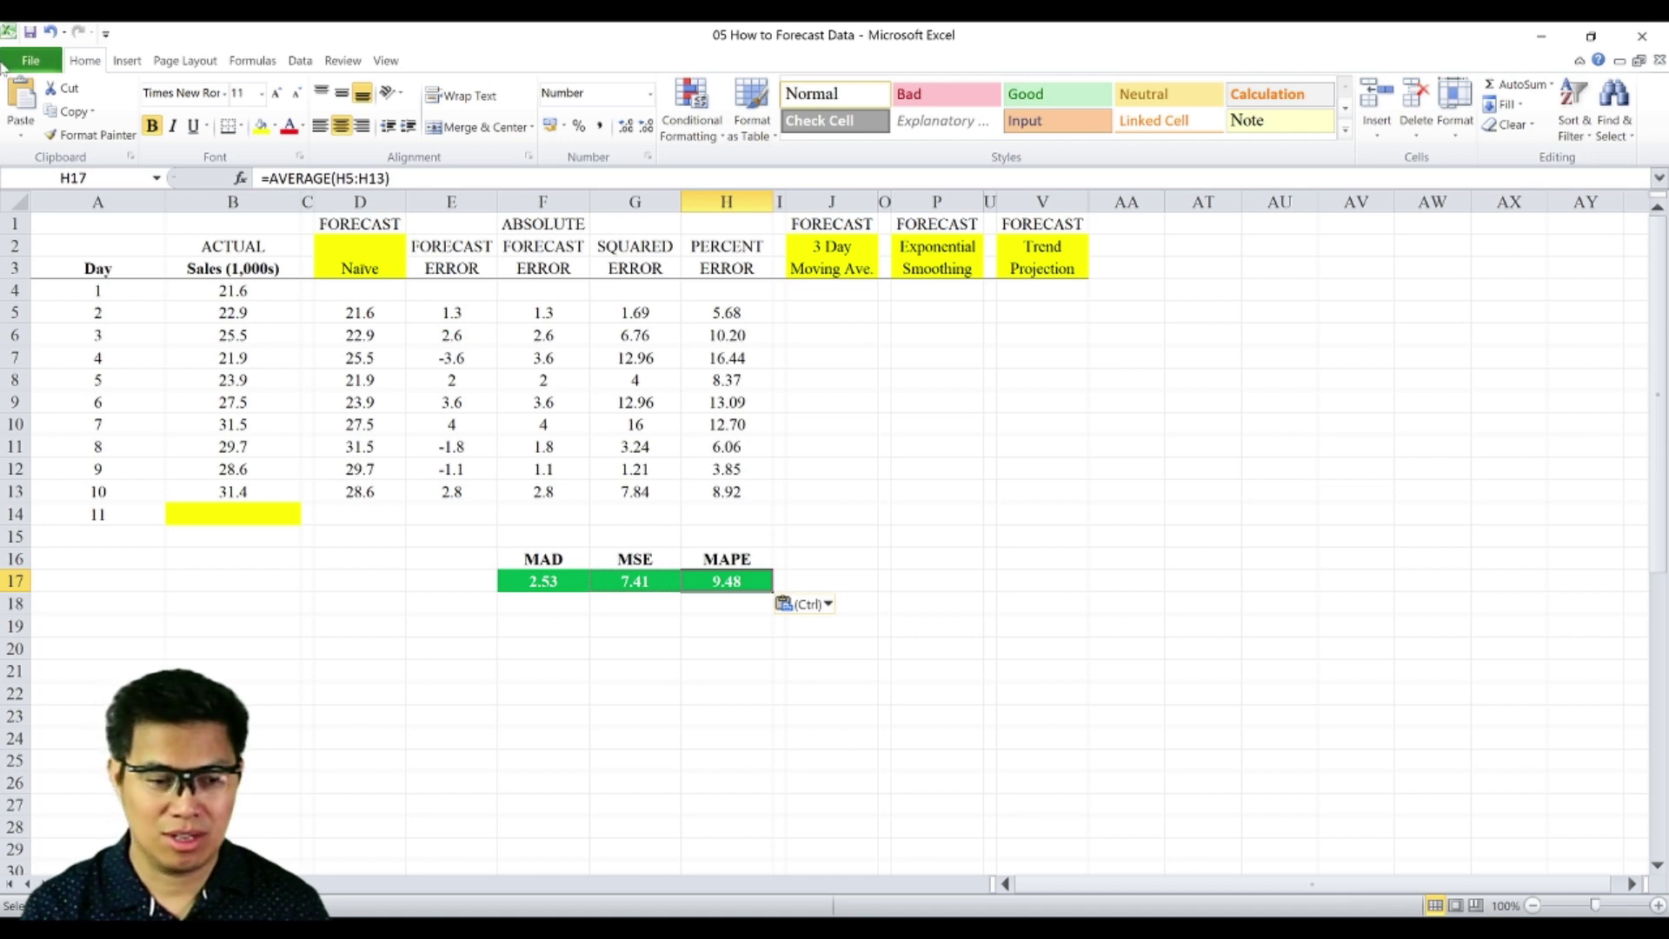
- Switch to the Data ribbon to reach Data Analysis
{"action": "left_click", "coordinate": [299, 60]}
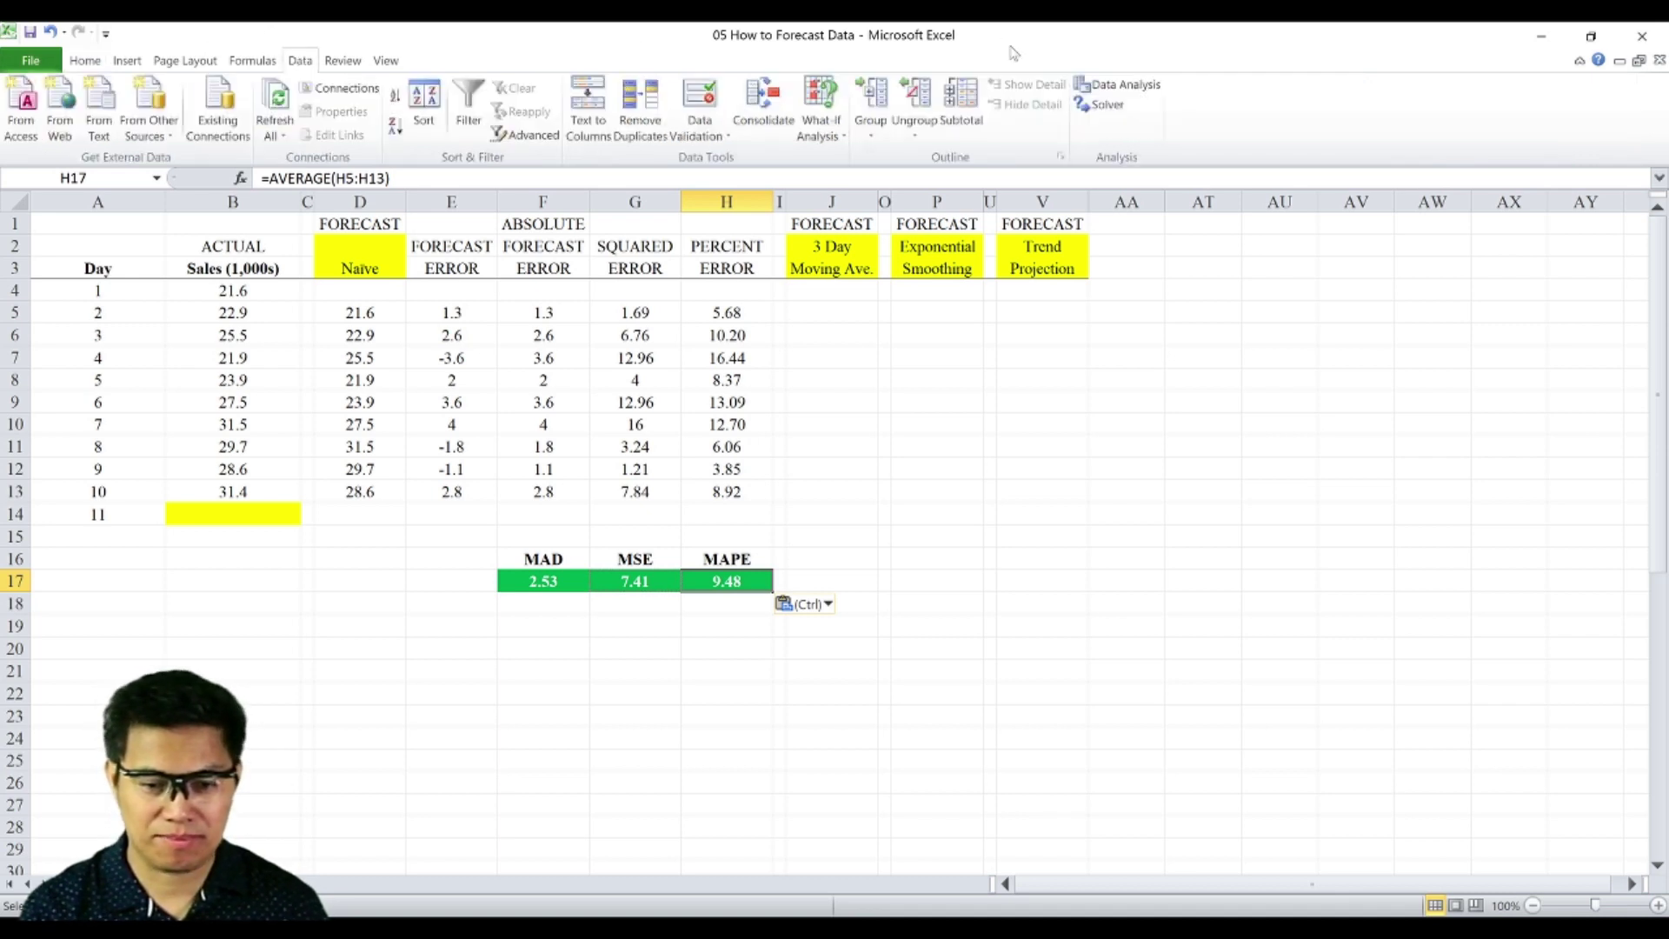
- Set up Moving Average with input B3:B13, labels in first row, and interval 3
{"action": "left_click", "coordinate": [1110, 87]}
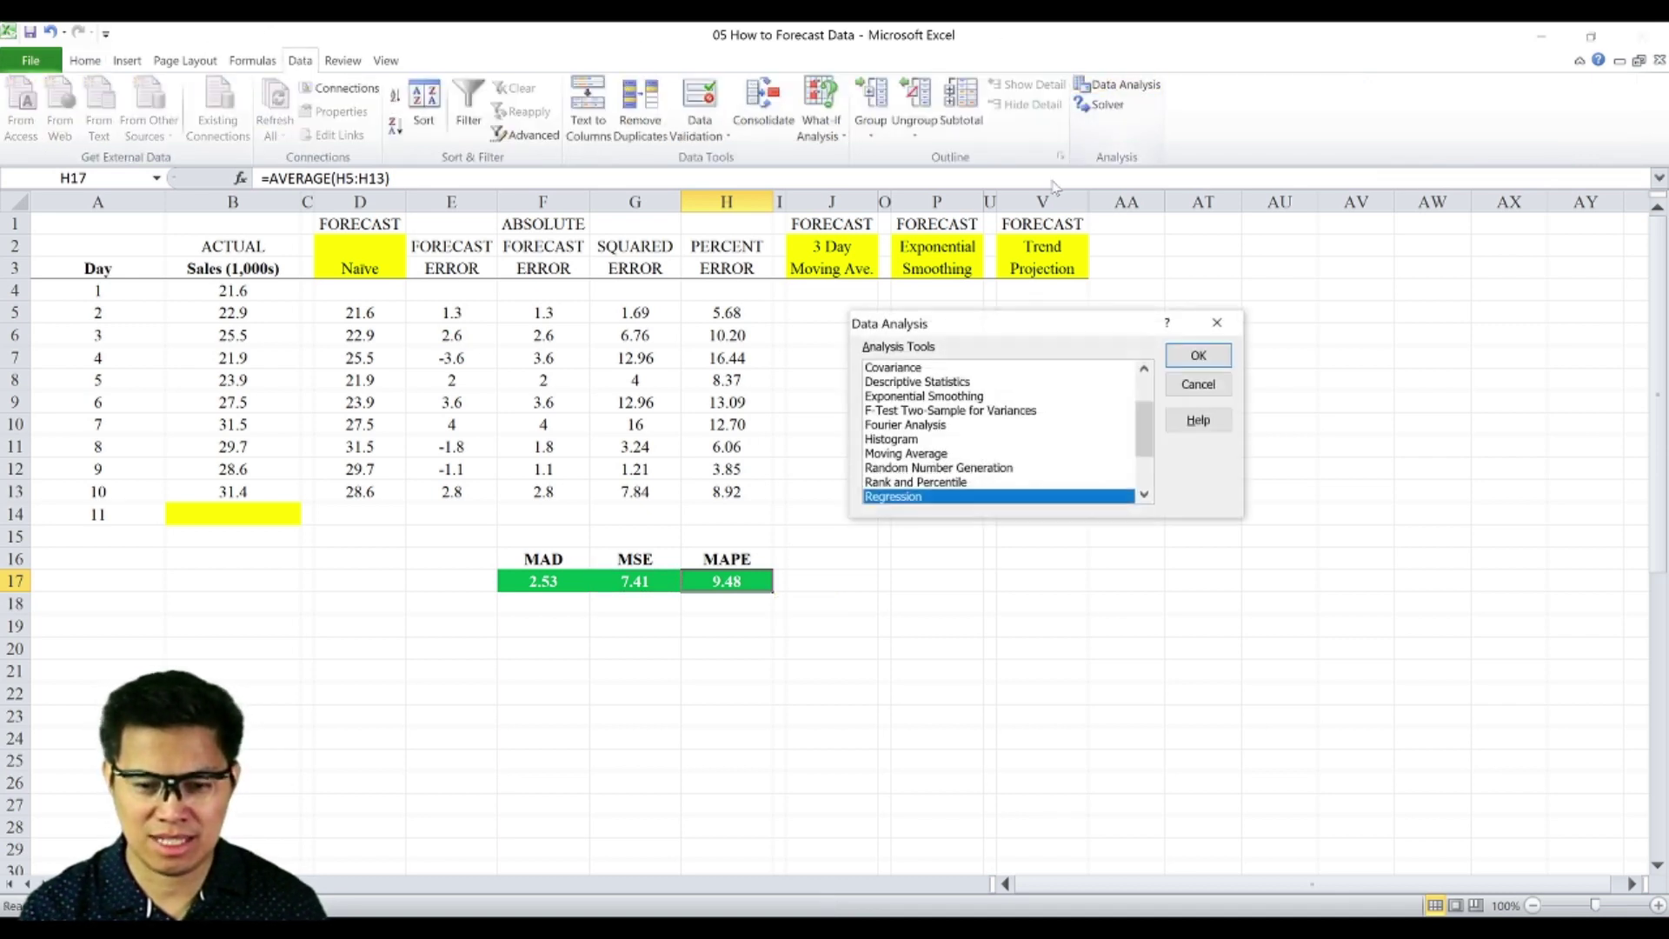
{"action": "left_click", "coordinate": [919, 454]}
{"action": "double_click", "coordinate": [919, 454]}
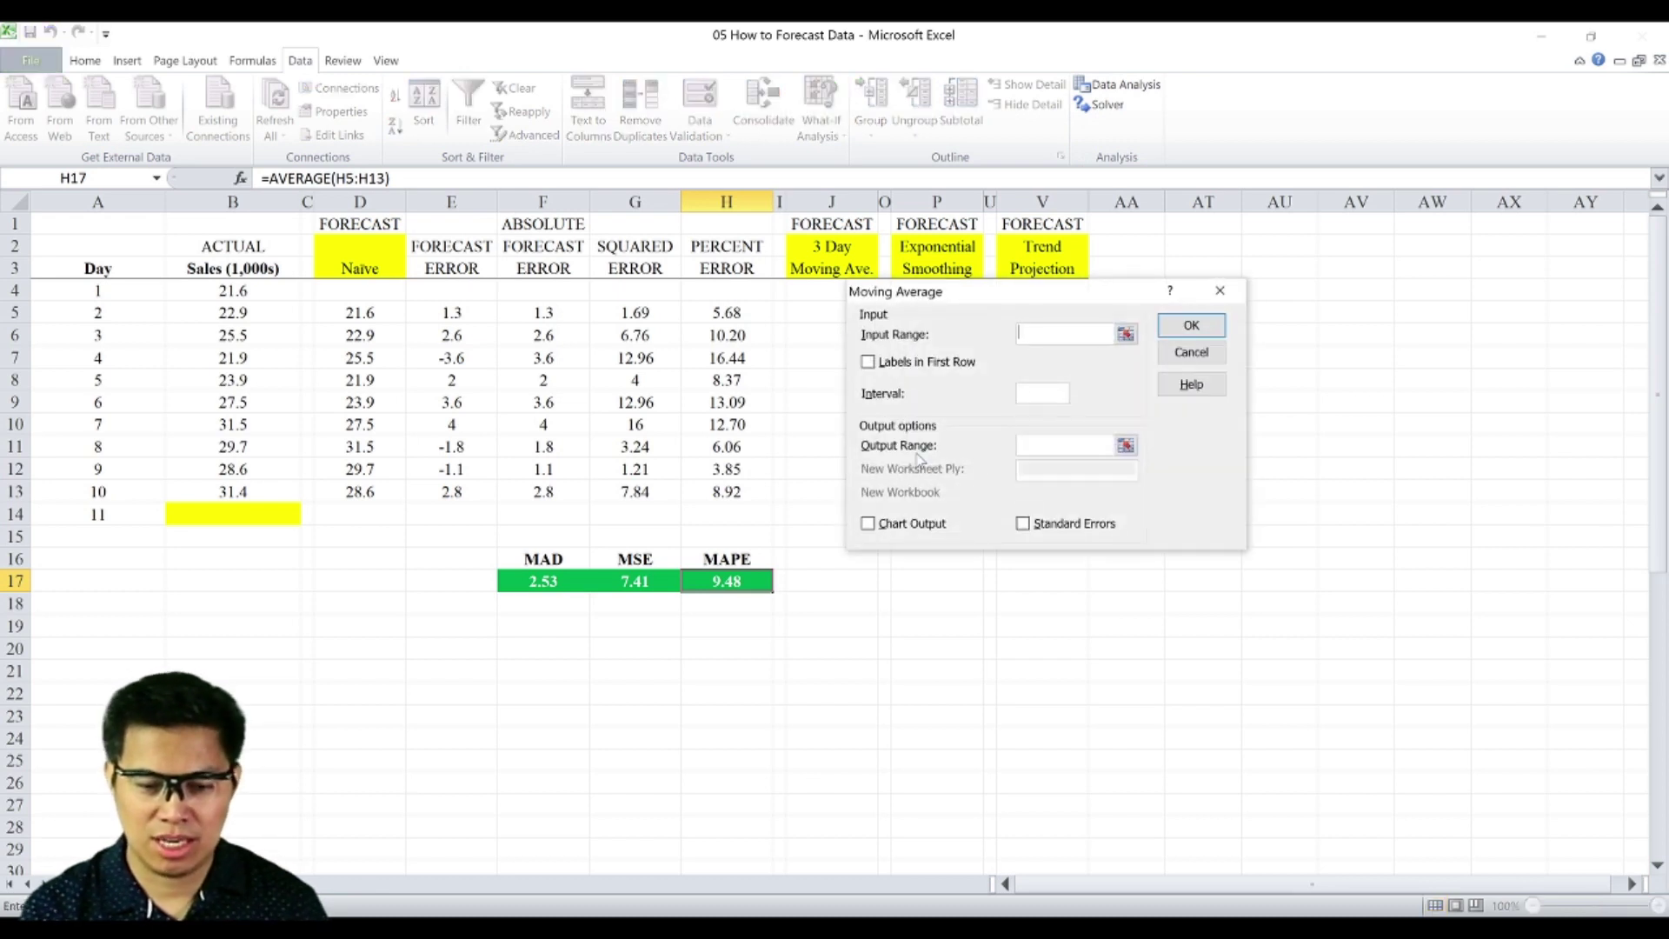
{"action": "left_click", "coordinate": [1126, 333]}
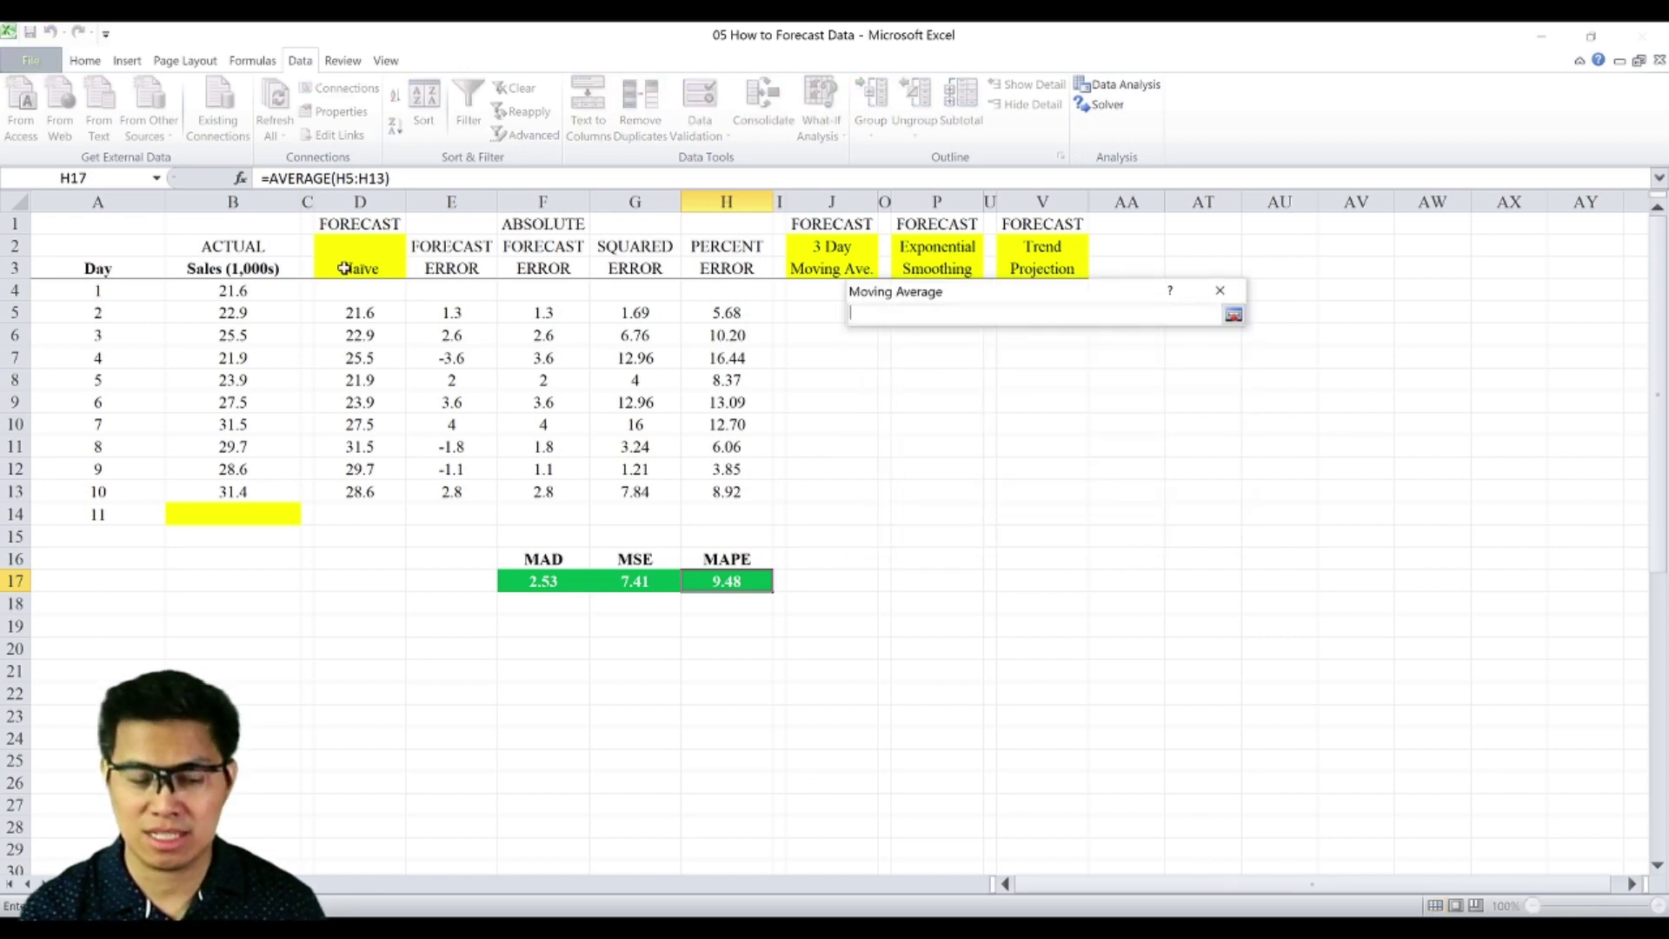
{"action": "left_click", "coordinate": [222, 265]}
{"action": "key", "text": "ctrl+shift+Down"}
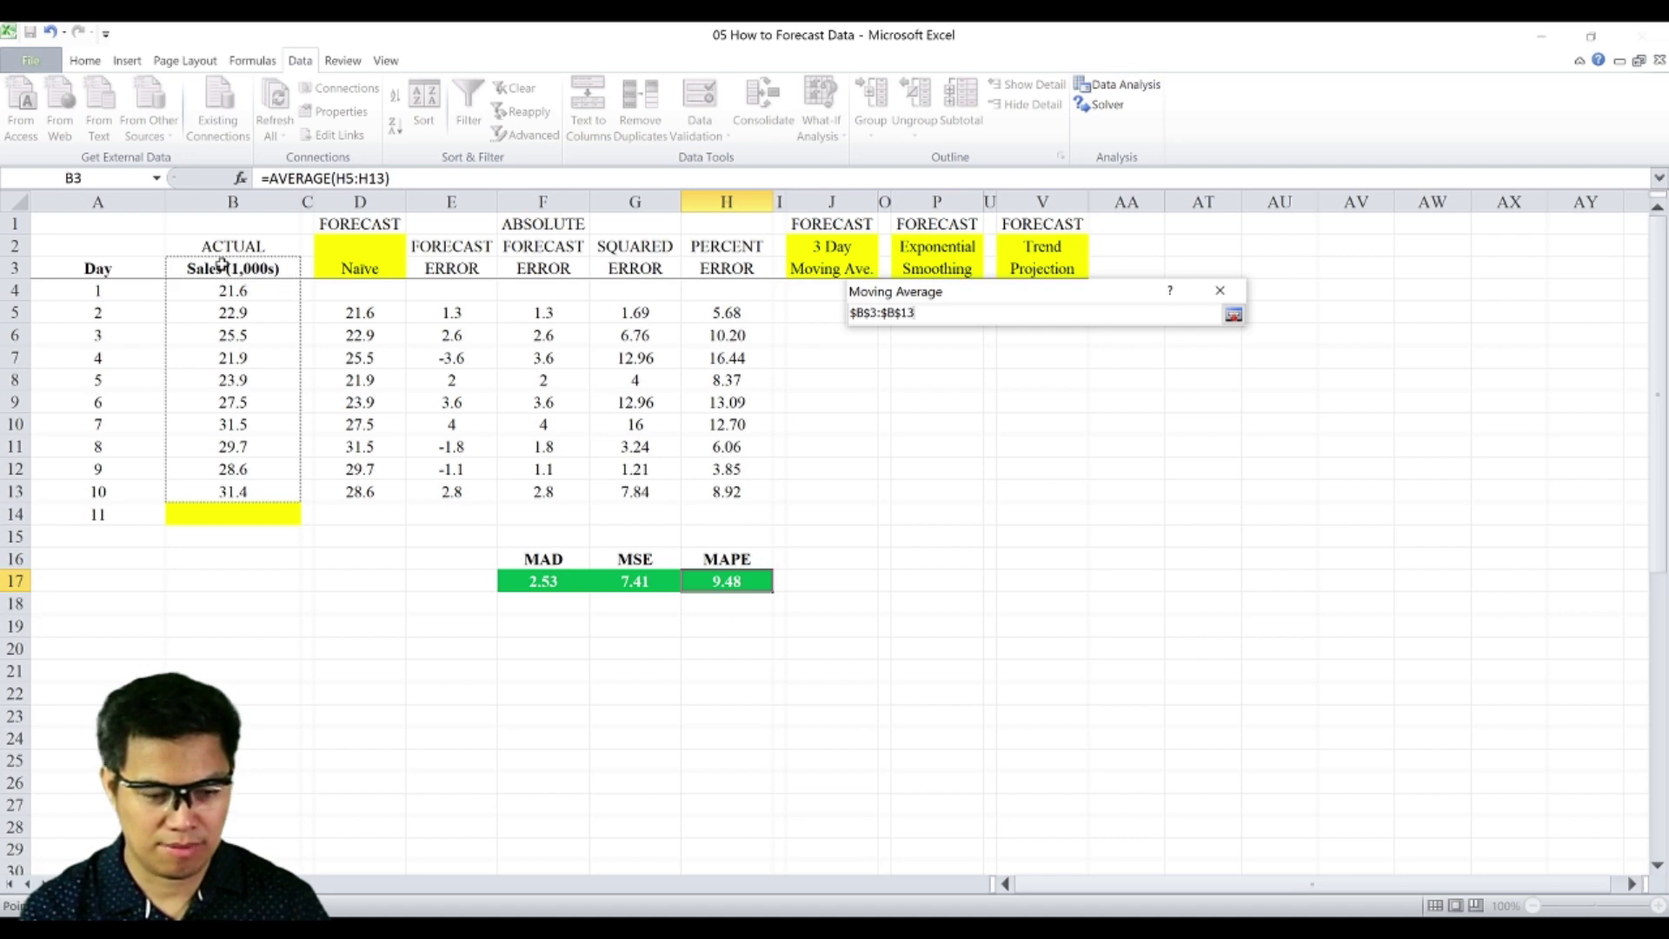
{"action": "key", "text": "Return"}
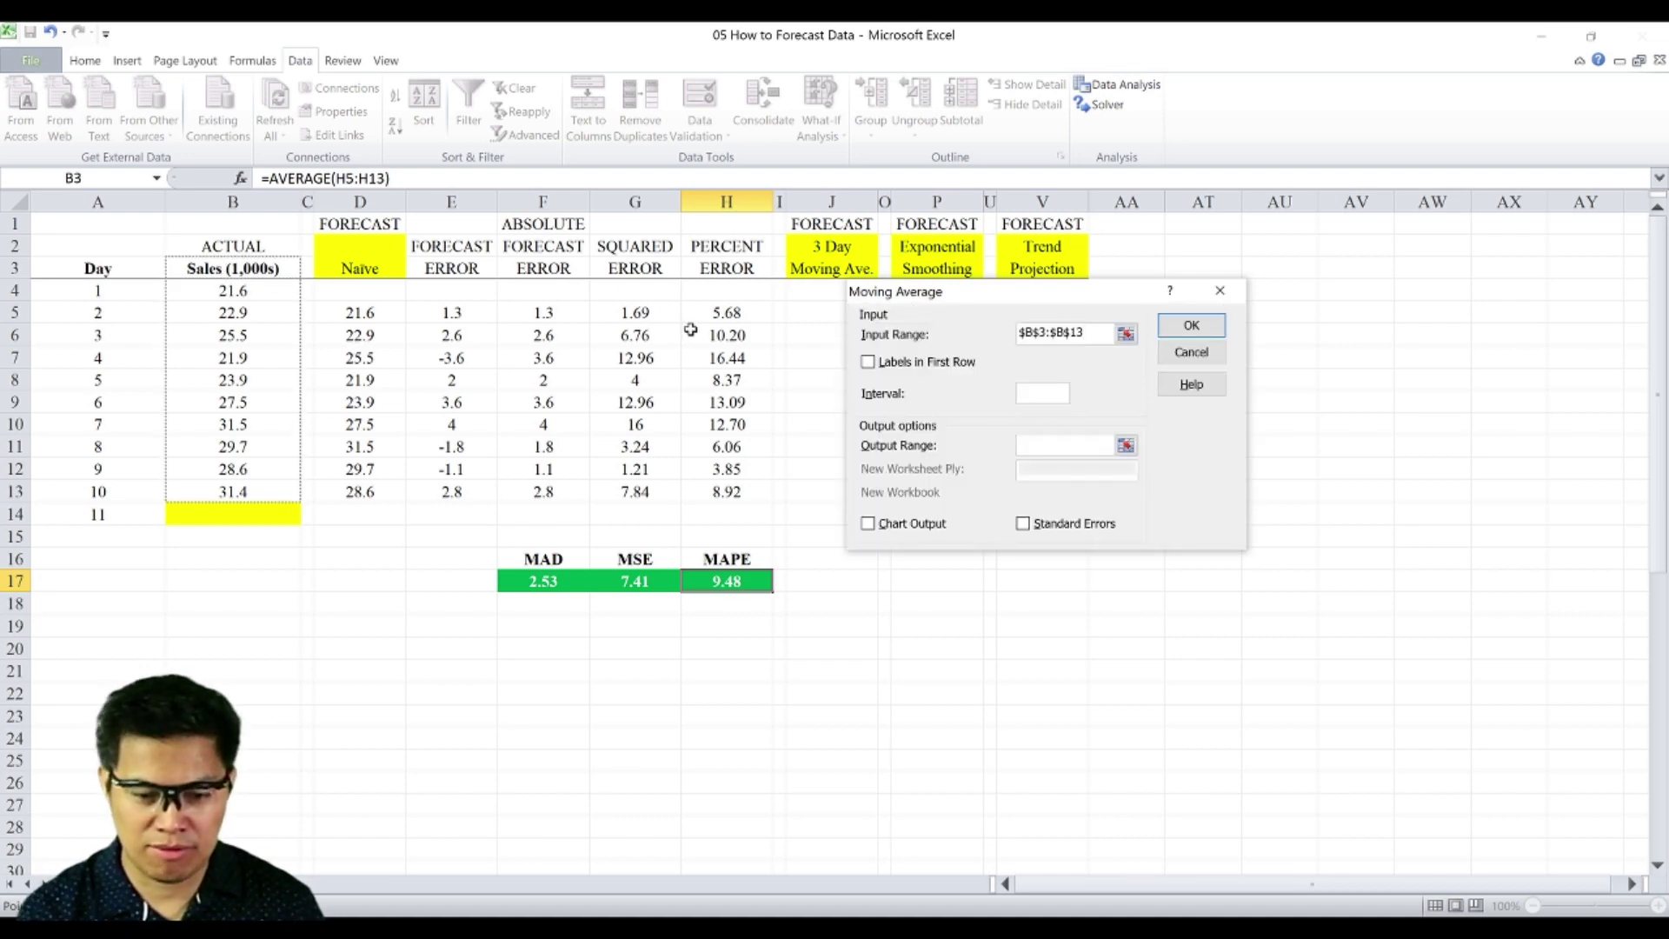
{"action": "left_click", "coordinate": [882, 363]}
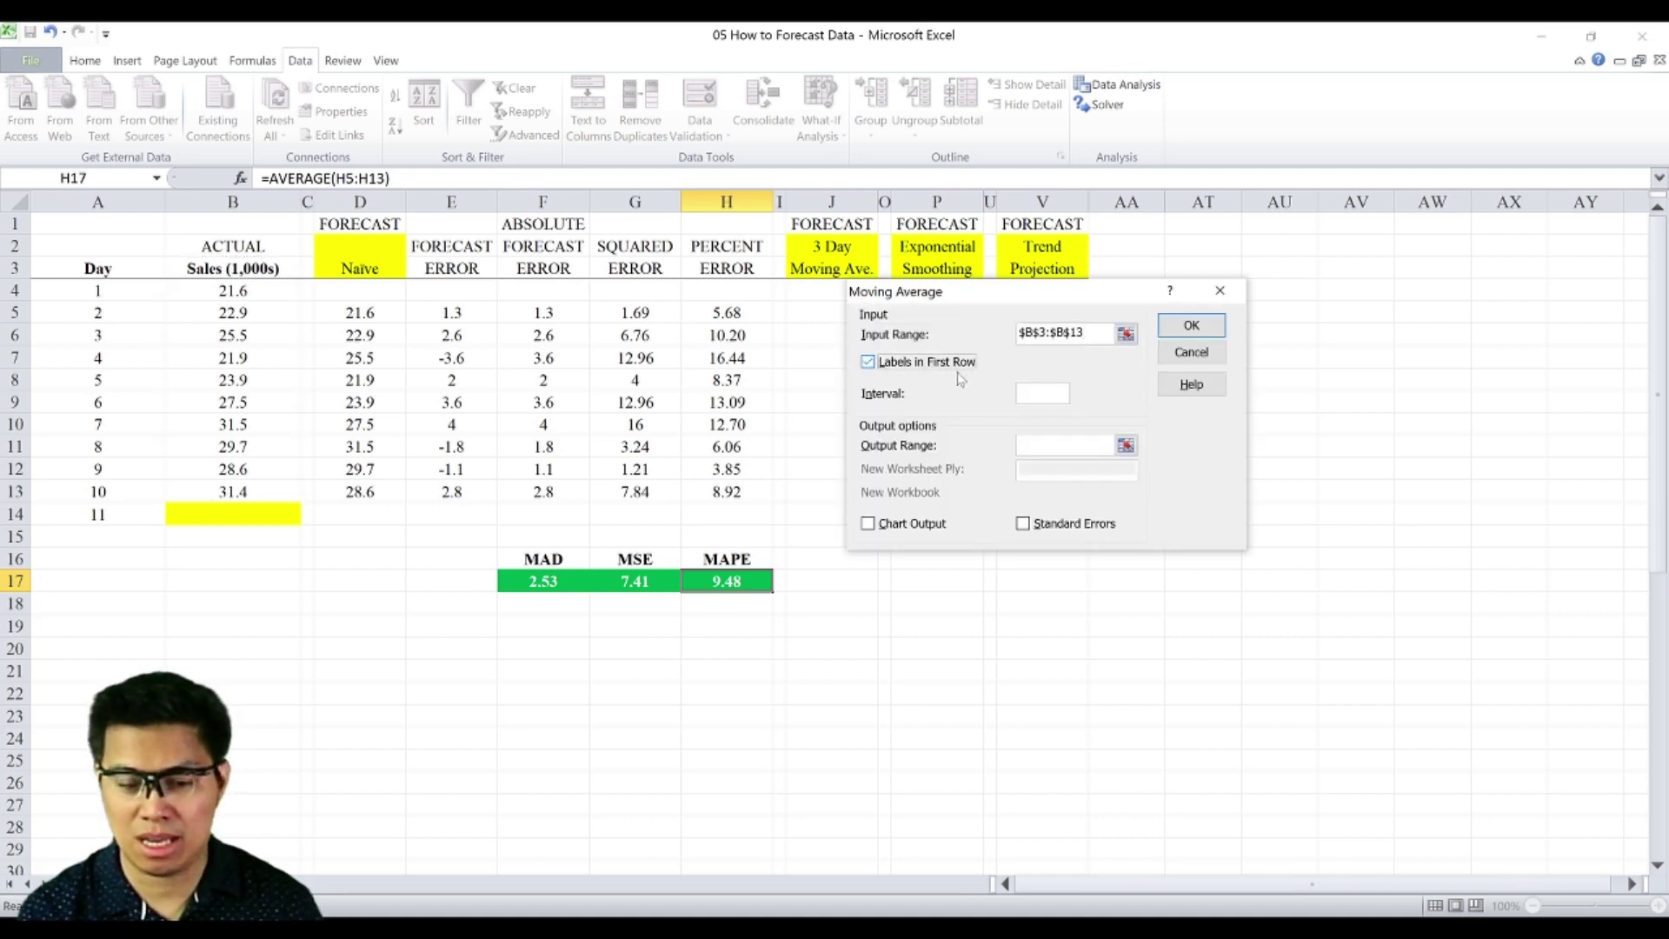
{"action": "left_click", "coordinate": [1042, 393]}
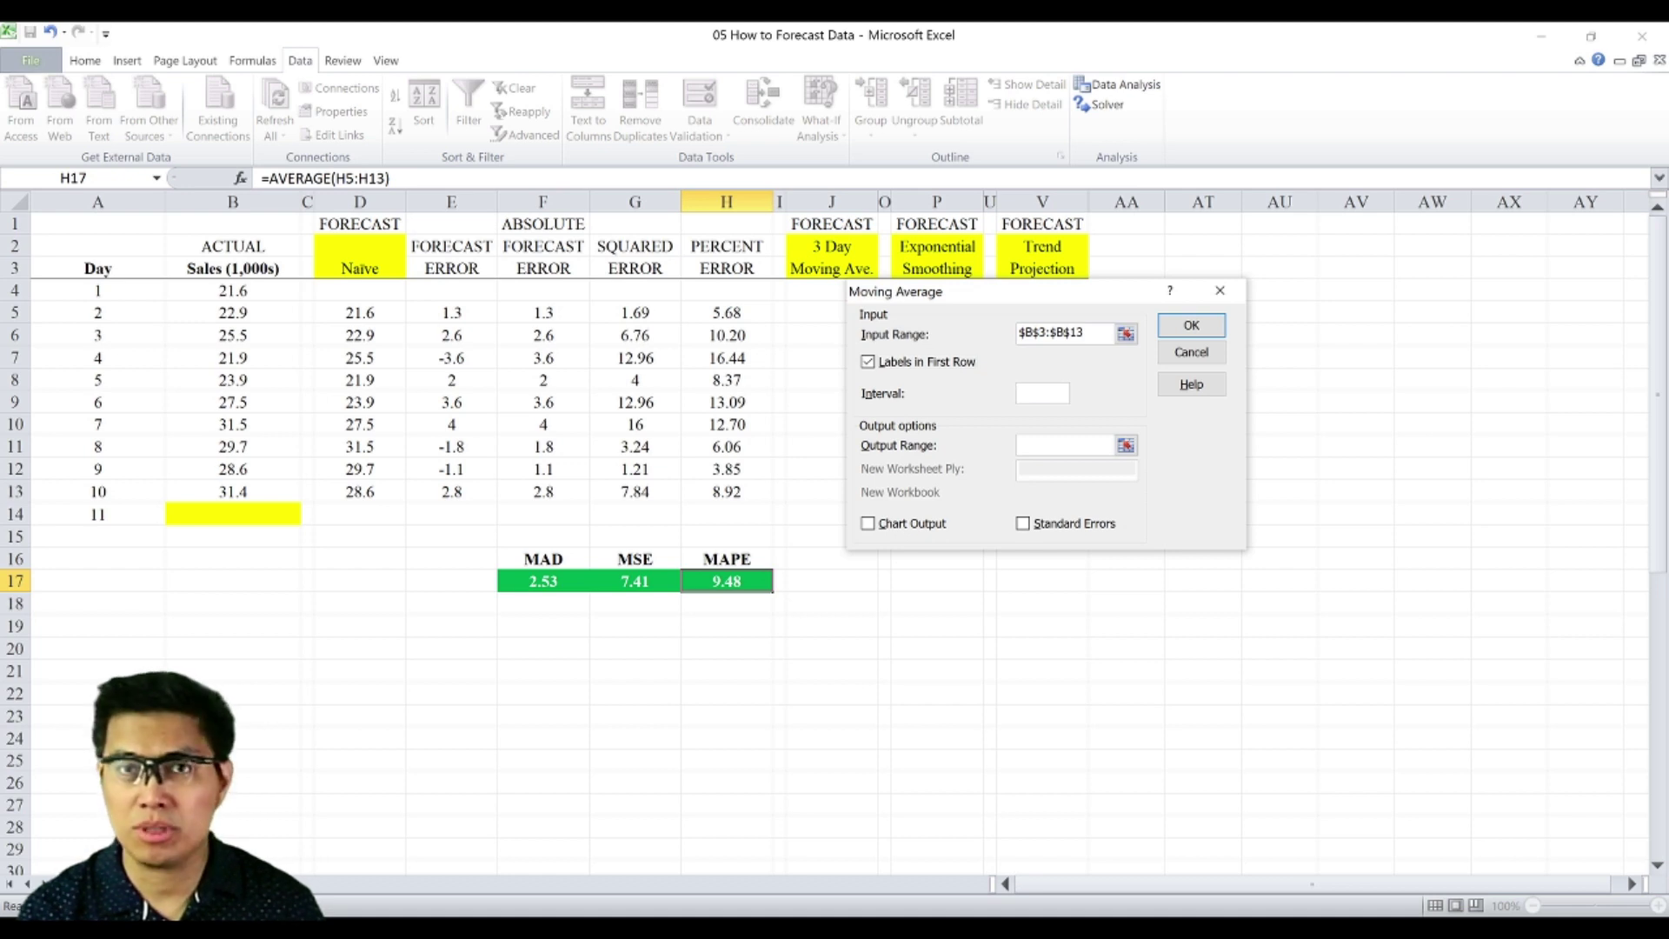
{"action": "type", "text": "3"}
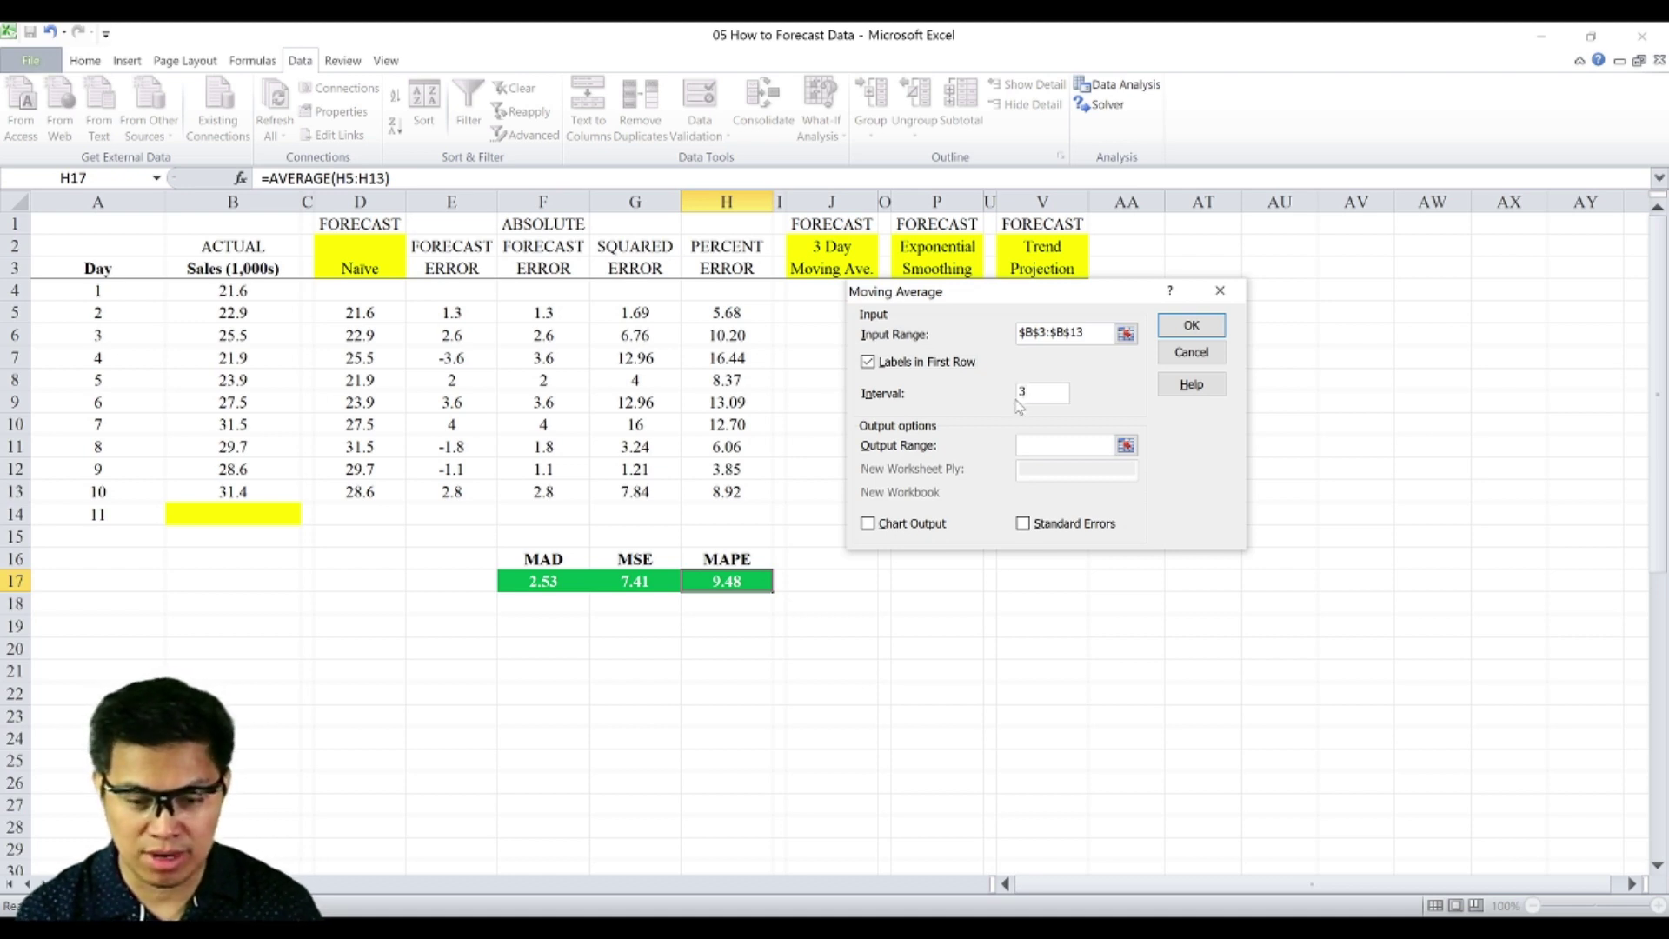
- Send the moving average output to J5, run it, and inspect the resulting formulas
{"action": "left_click", "coordinate": [1126, 445]}
{"action": "left_click", "coordinate": [816, 318]}
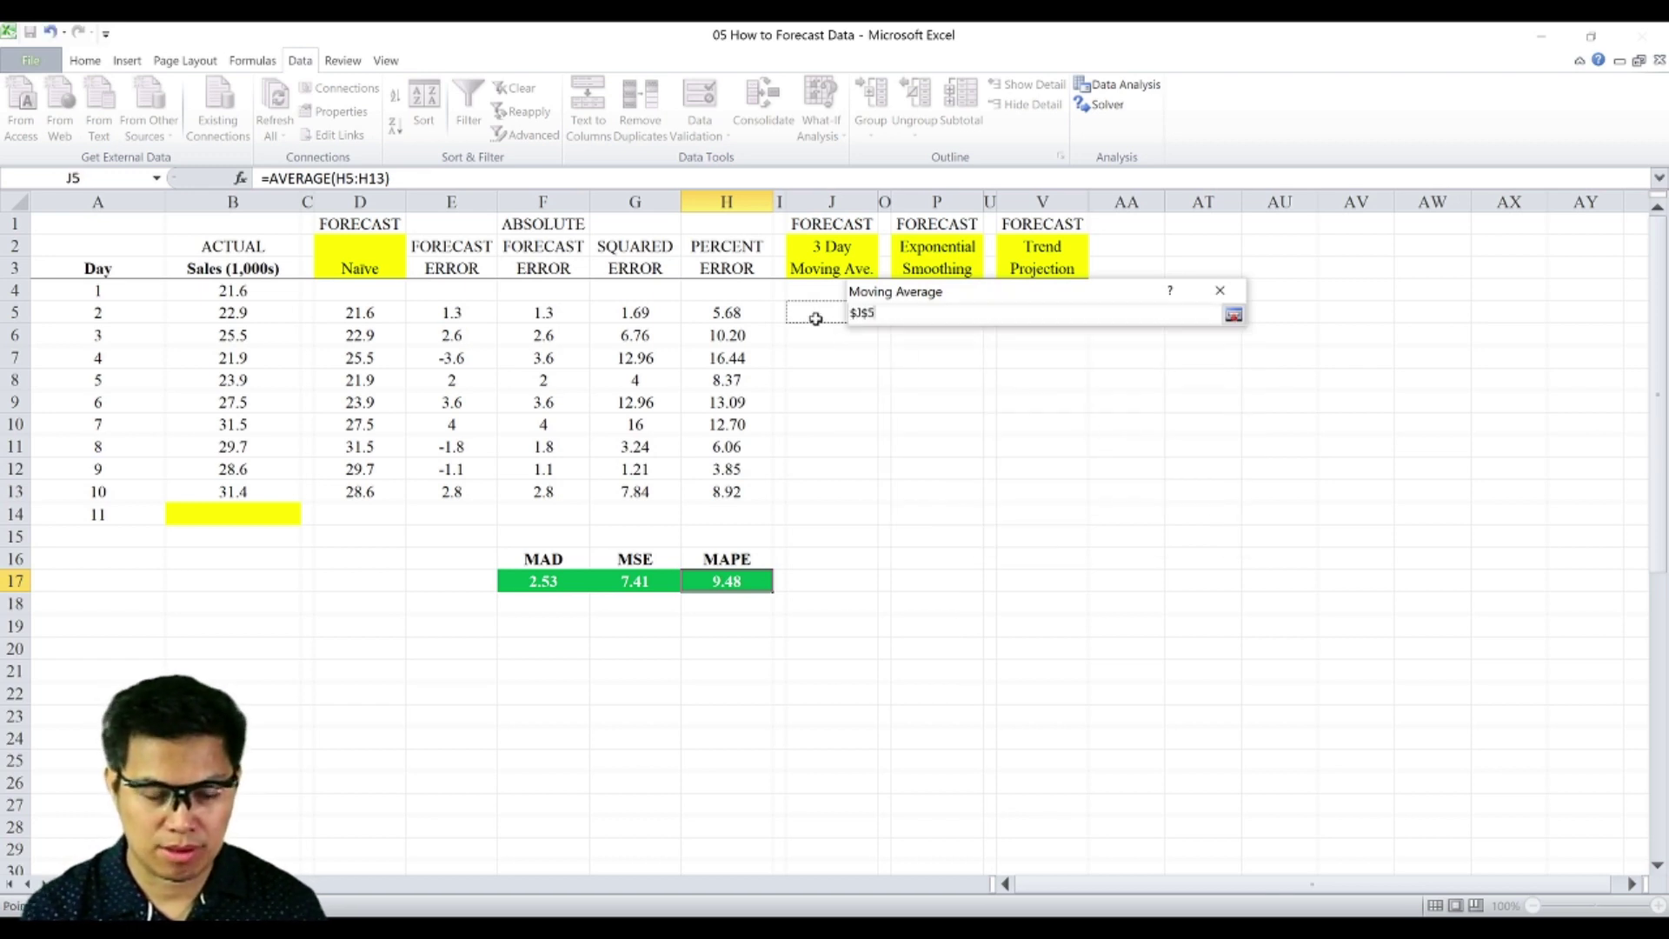
{"action": "key", "text": "Down"}
{"action": "key", "text": "Up"}
{"action": "key", "text": "Return"}
{"action": "key", "text": "Return"}
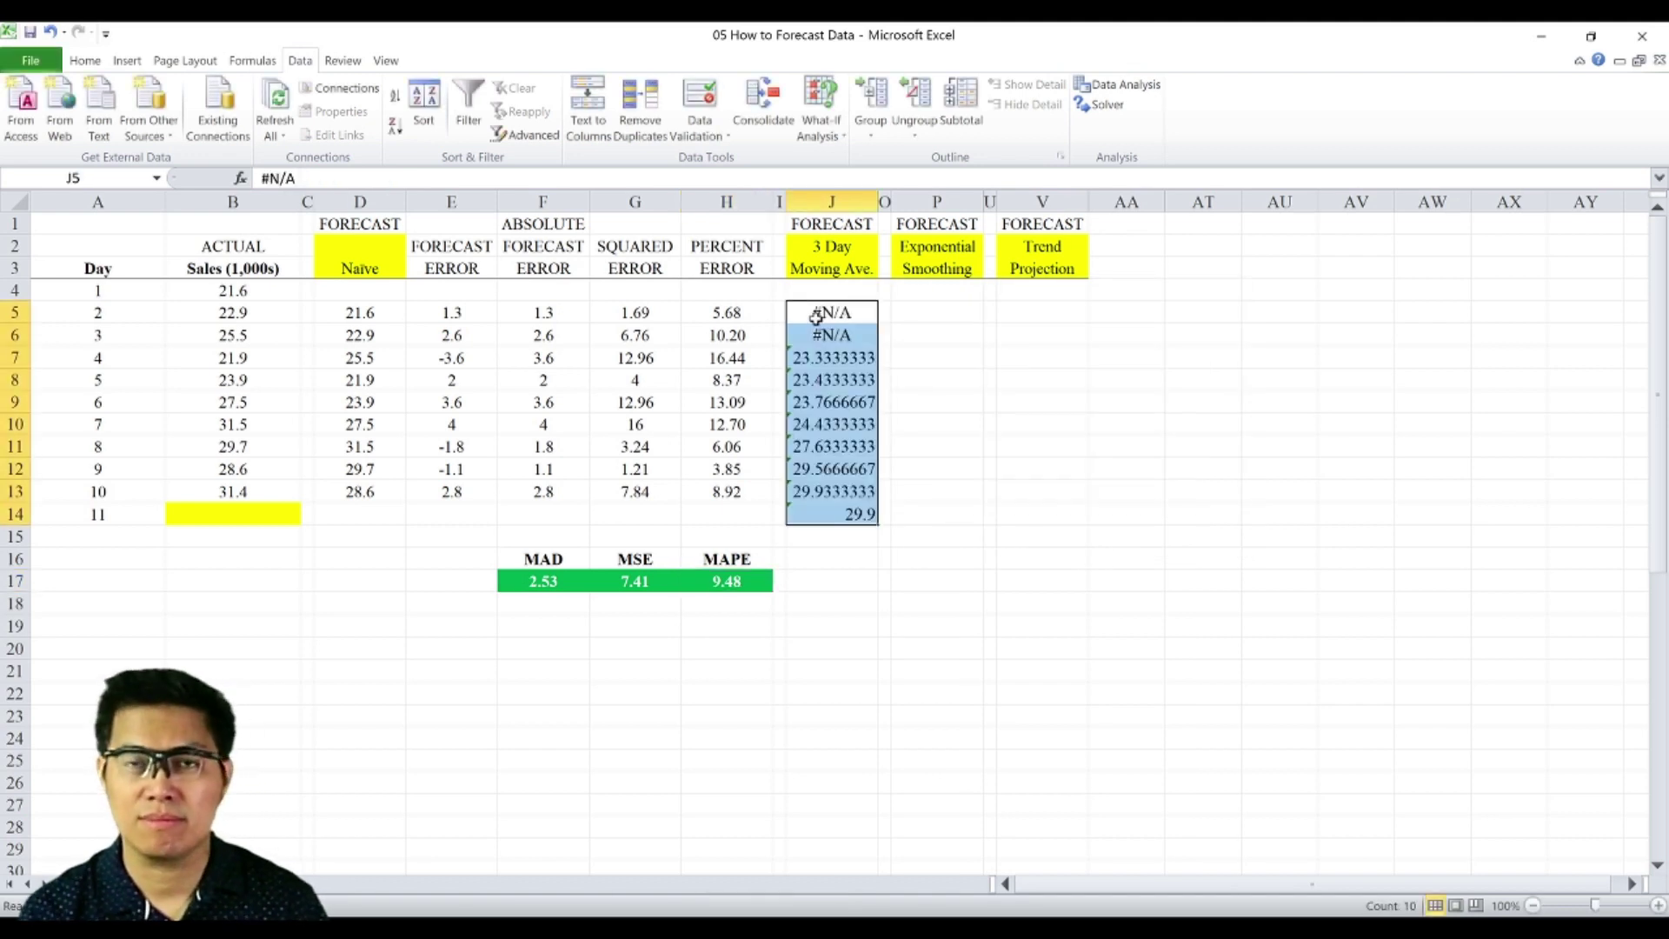
{"action": "left_click", "coordinate": [815, 318]}
{"action": "left_click", "coordinate": [833, 357]}
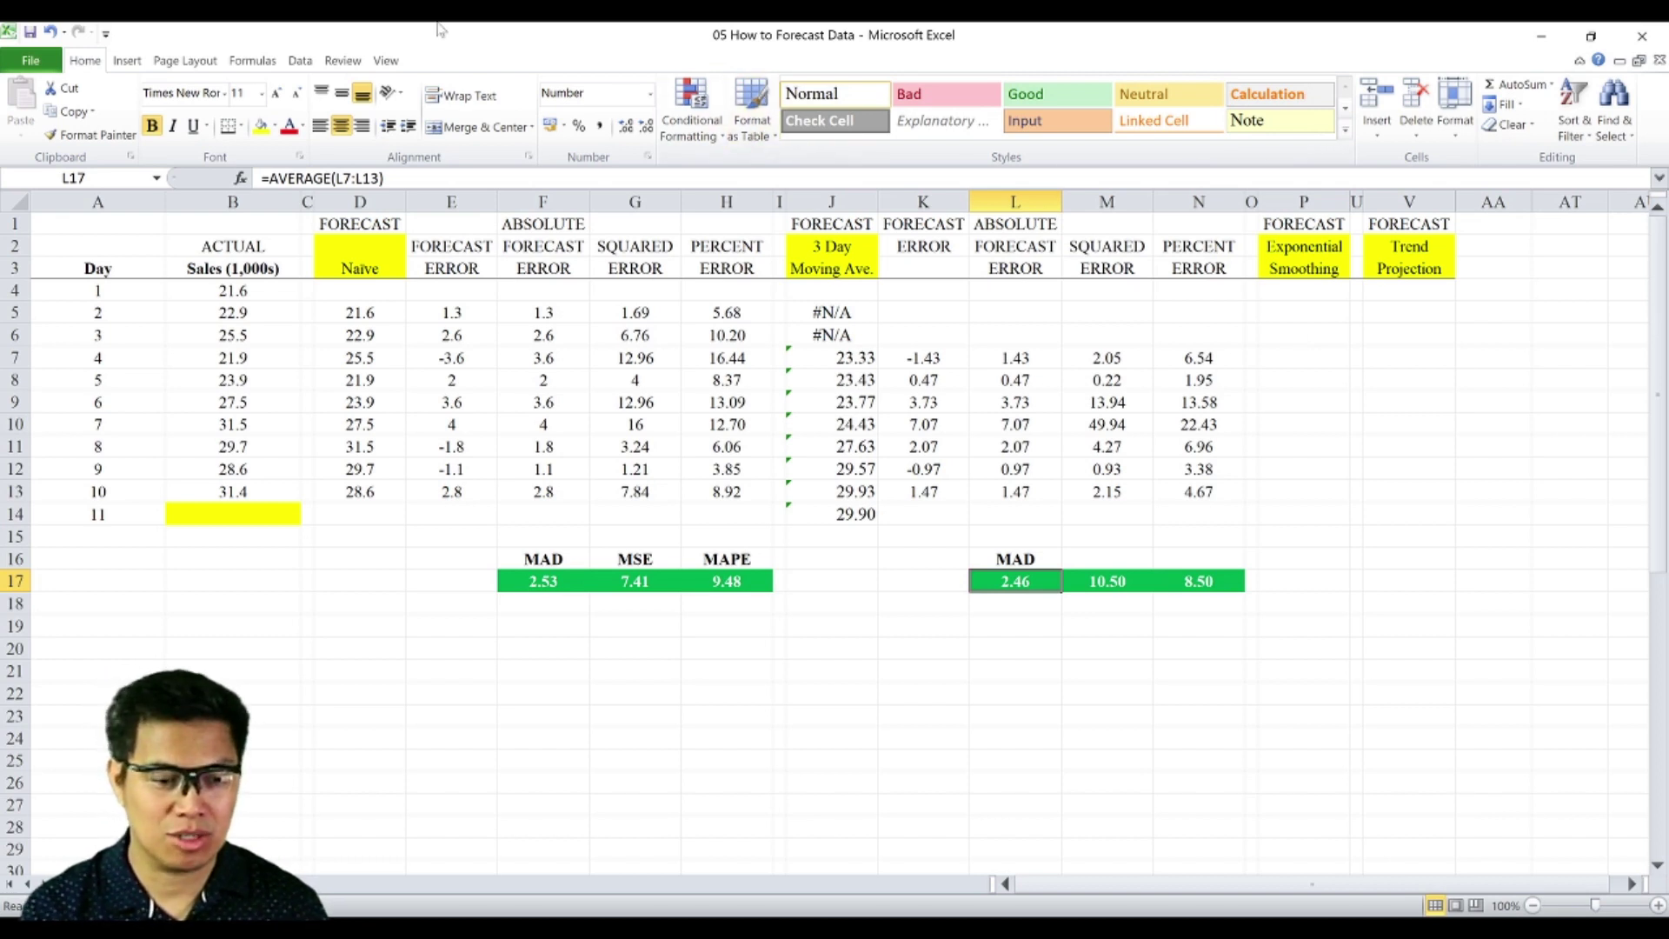
- Return to the Data ribbon after completing the moving-average error summary
{"action": "left_click", "coordinate": [304, 63]}
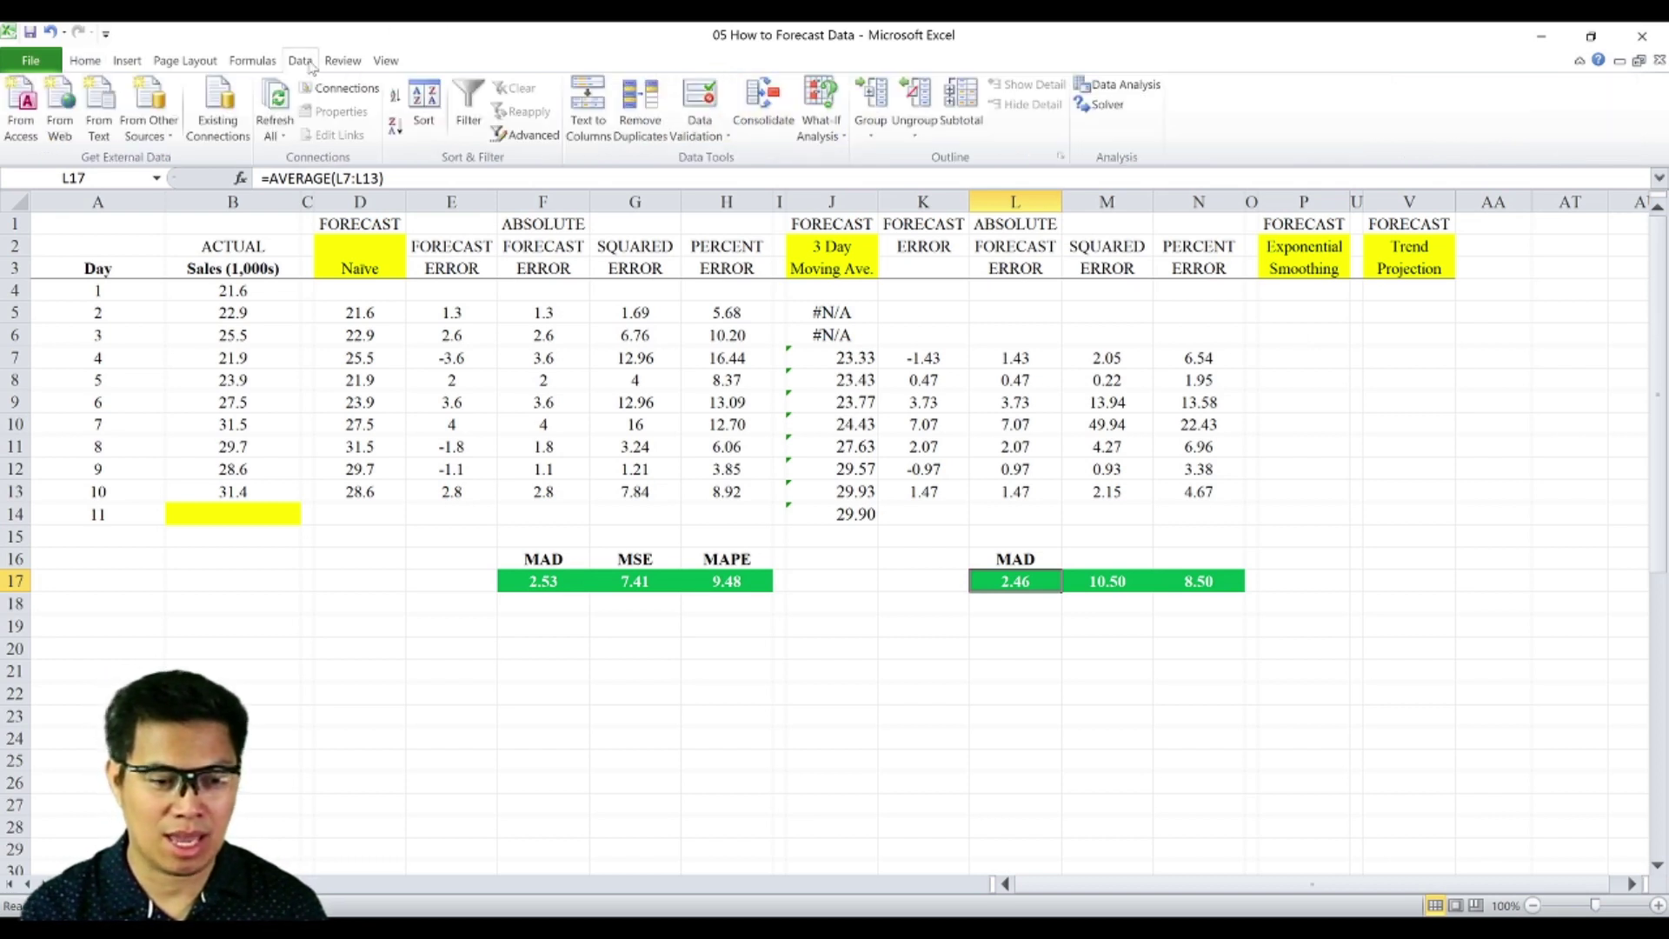
- Run Exponential Smoothing with output at P4, then select forecasts P5:P13
{"action": "left_click", "coordinate": [1111, 85]}
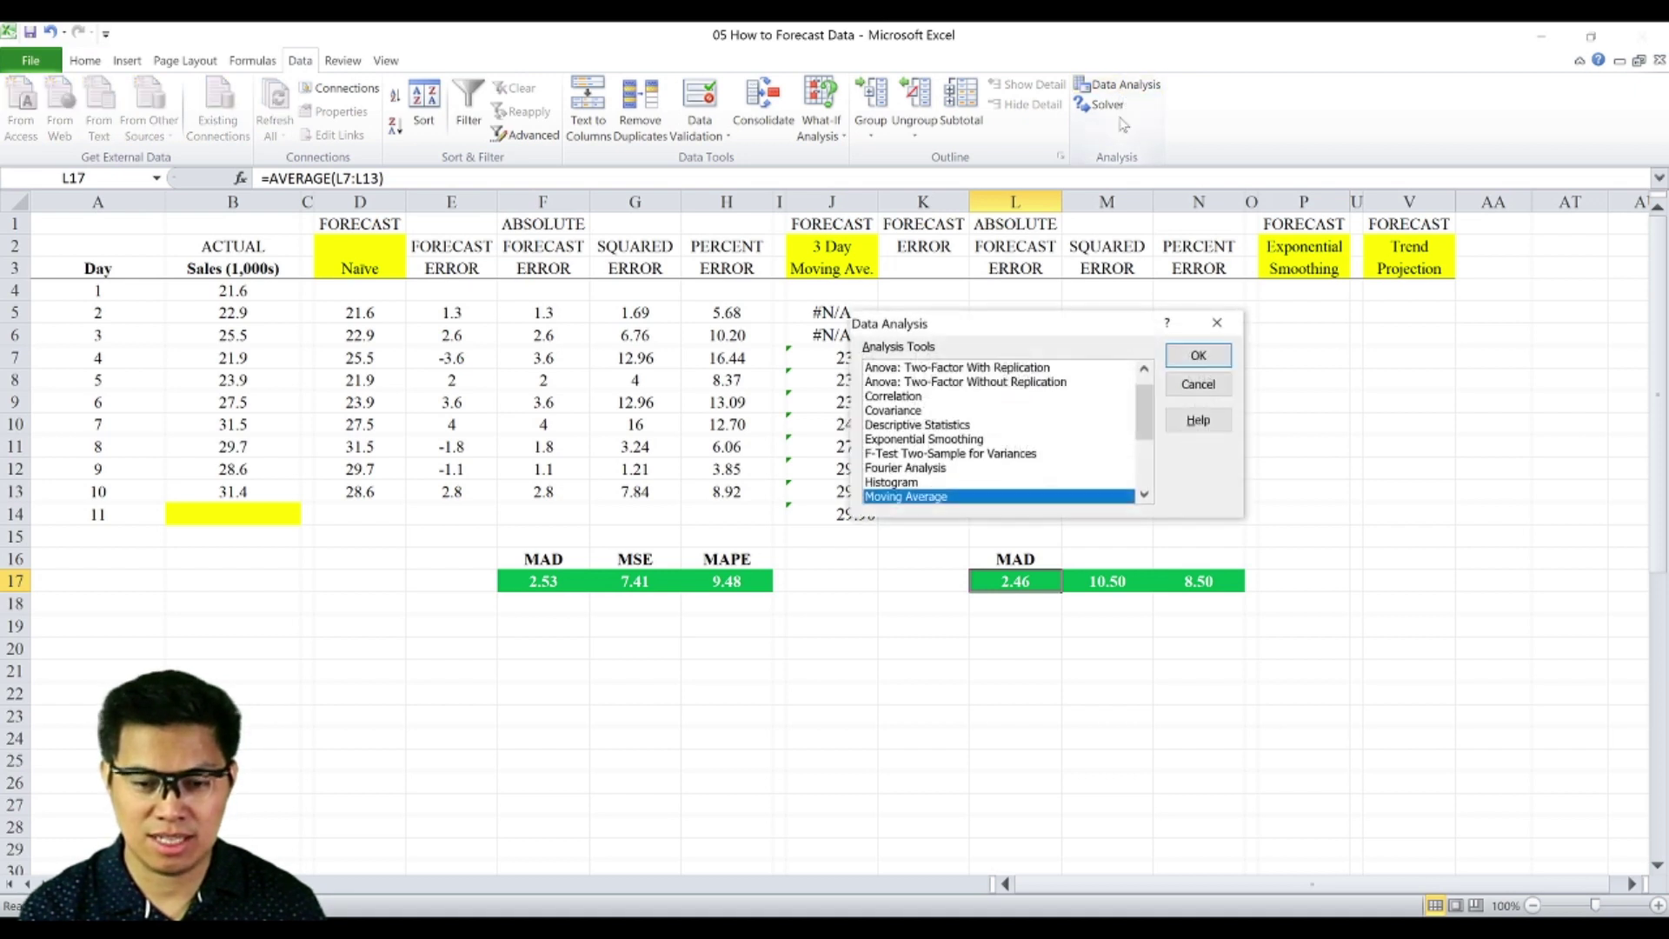
{"action": "left_click", "coordinate": [904, 439]}
{"action": "left_click", "coordinate": [1205, 354]}
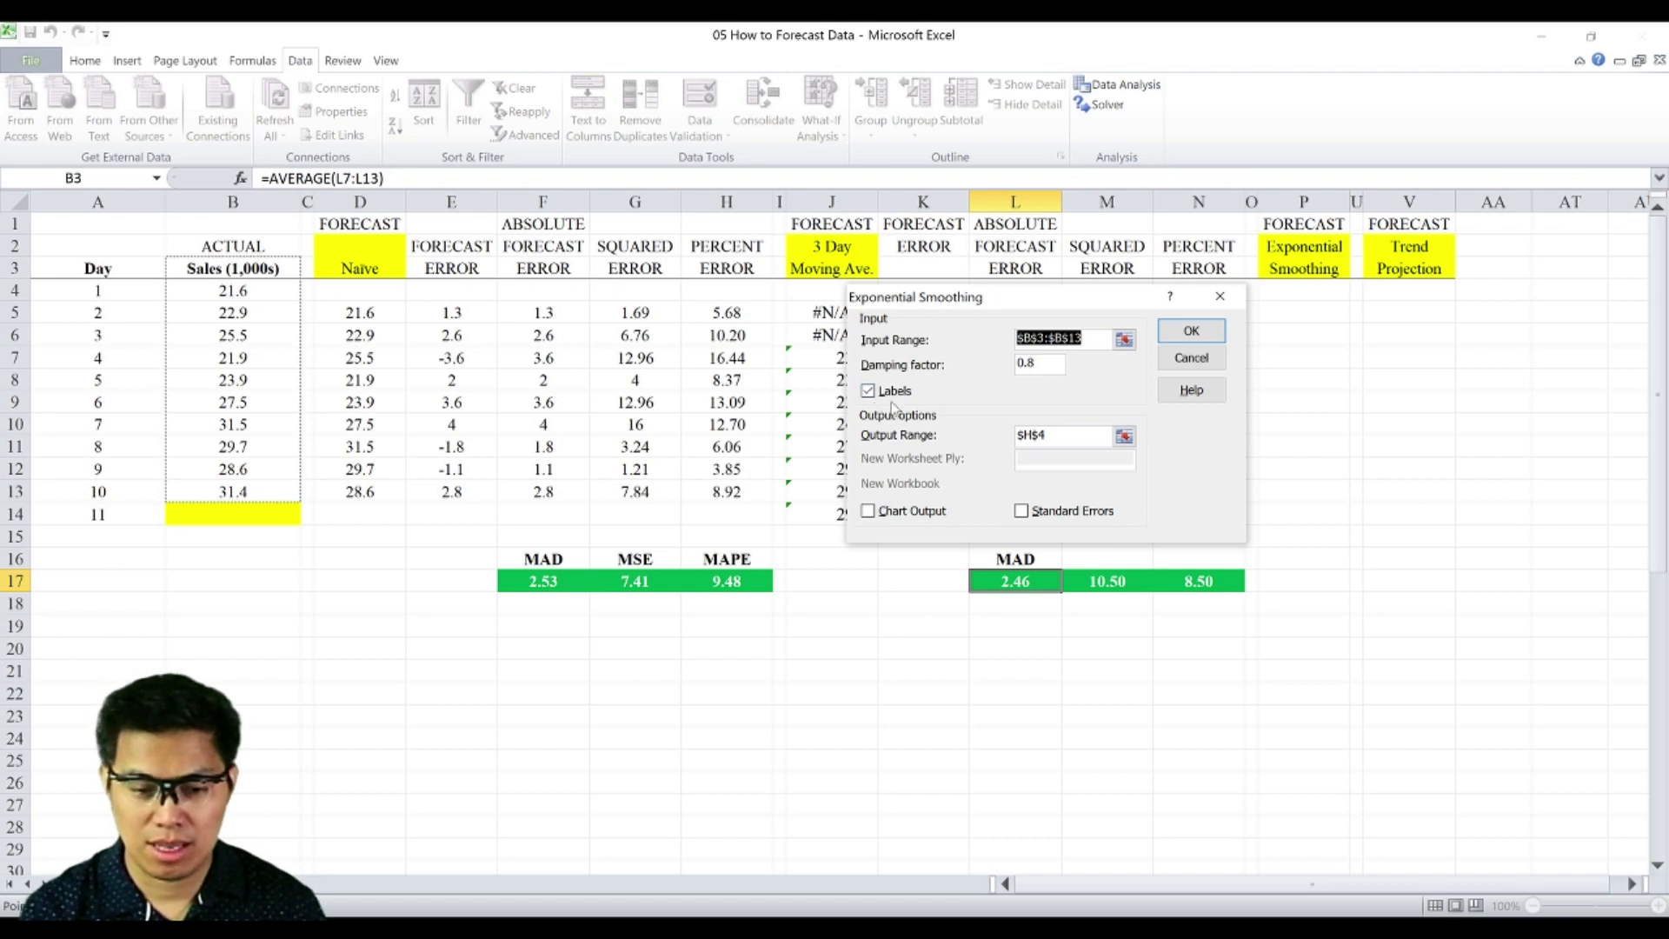
{"action": "left_click", "coordinate": [1125, 437]}
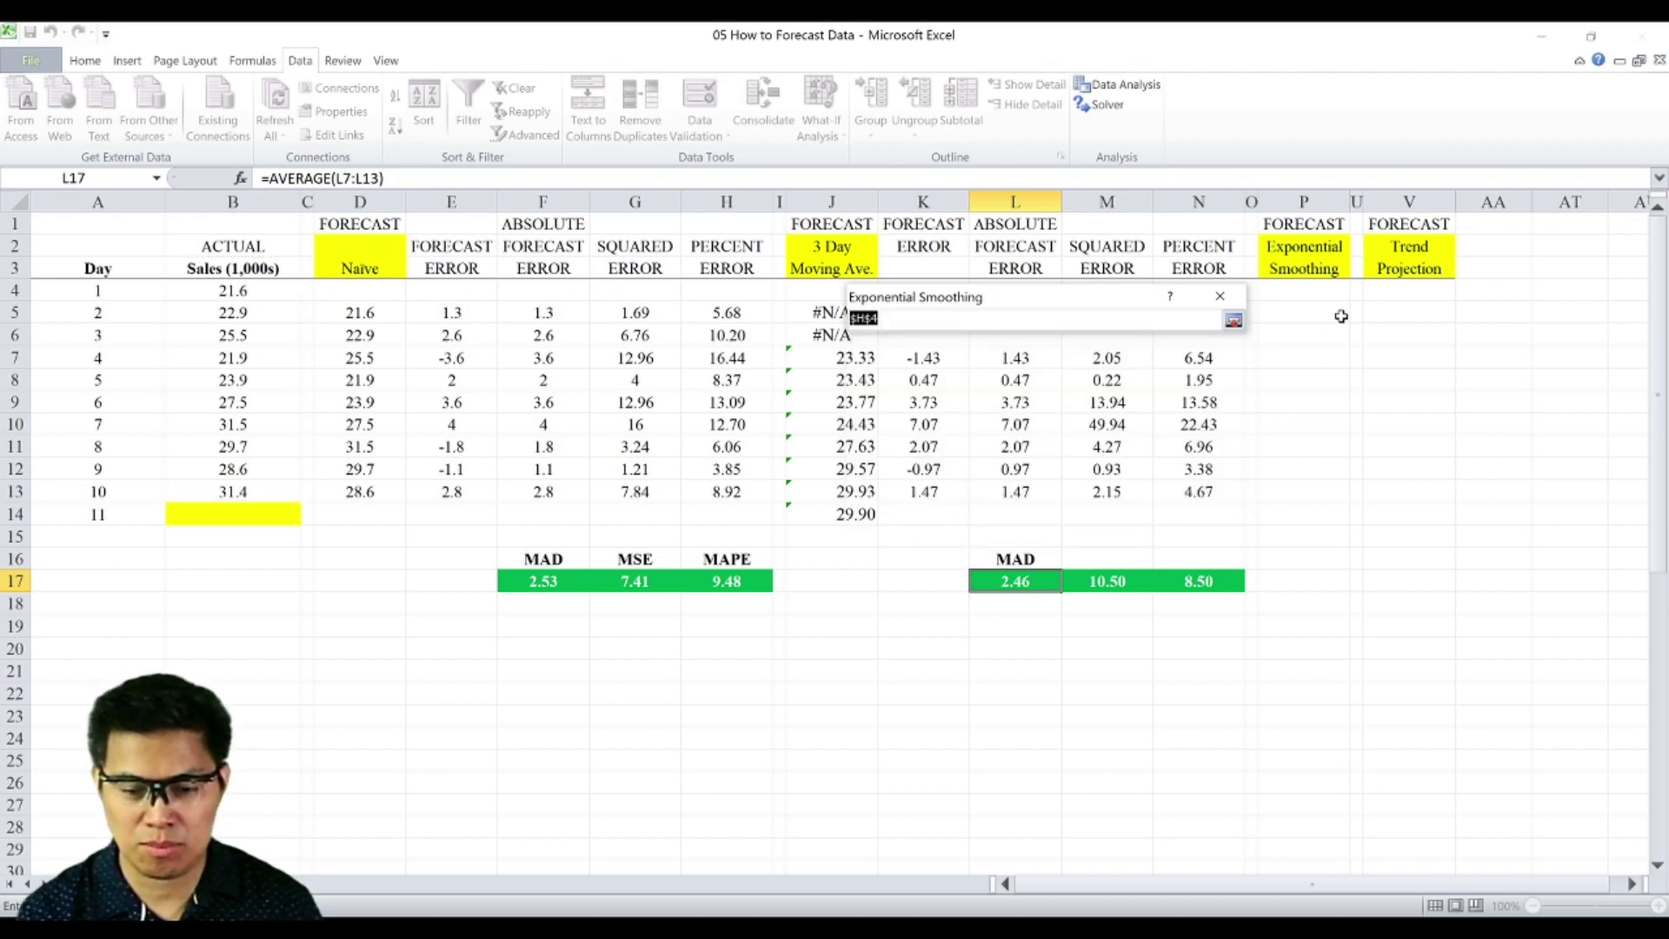
{"action": "left_click", "coordinate": [1283, 289]}
{"action": "key", "text": "Return"}
{"action": "key", "text": "Return"}
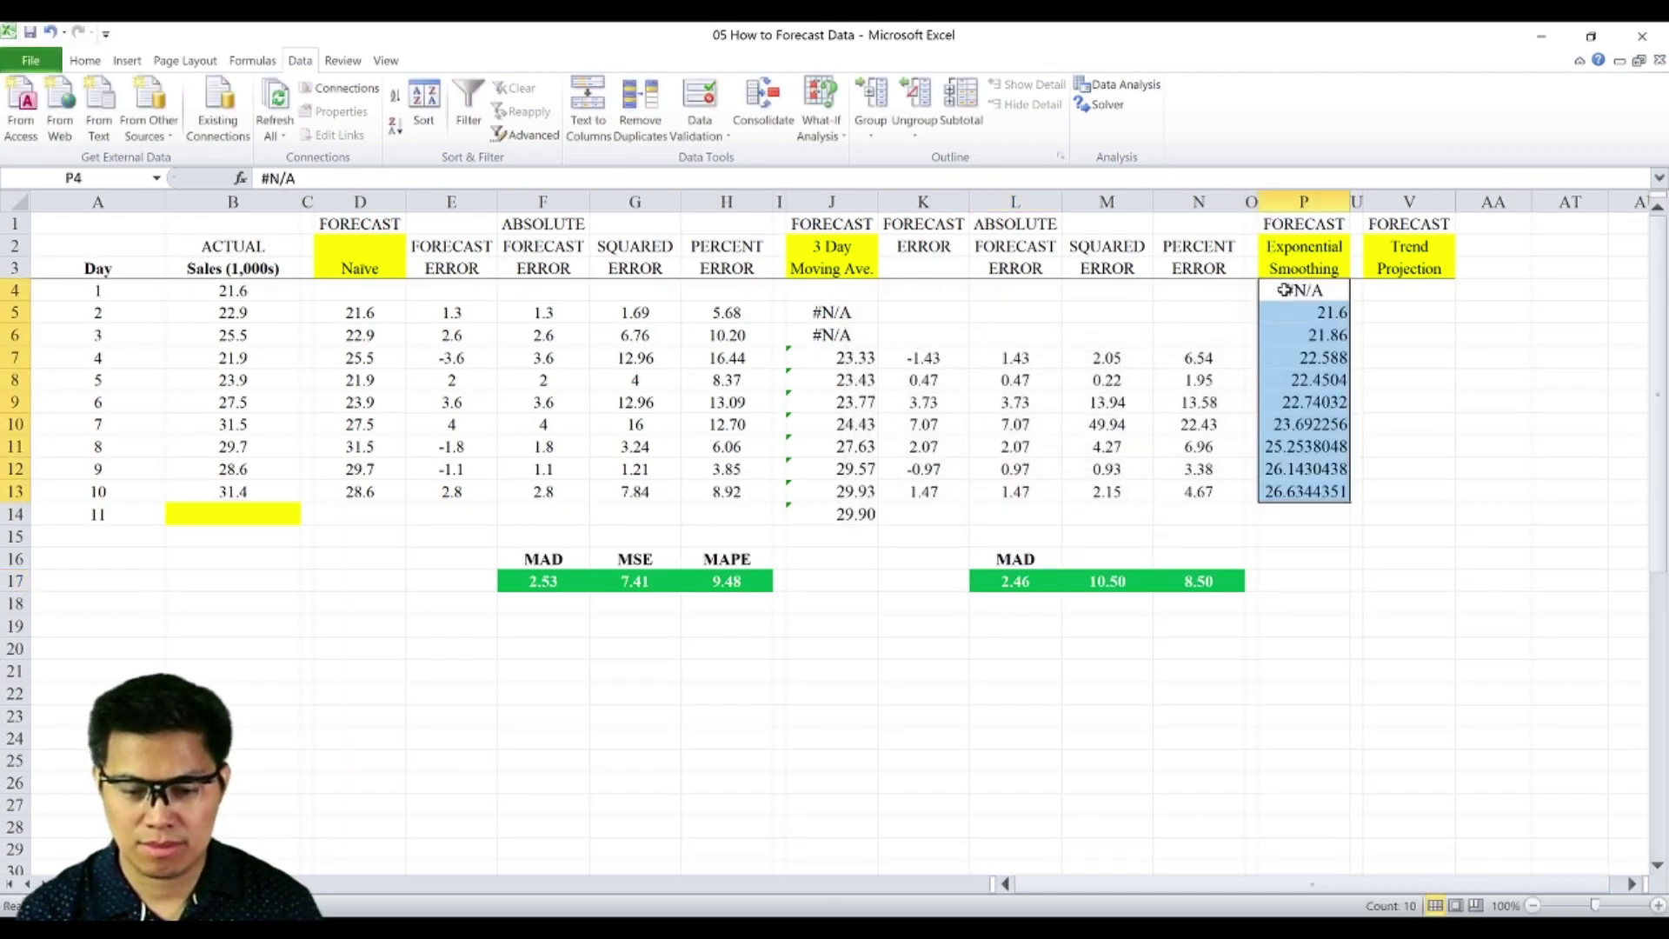
{"action": "key", "text": "Down"}
{"action": "key", "text": "shift+Down"}
{"action": "key", "text": "shift+Down"}
{"action": "key", "text": "shift+Down"}
{"action": "key", "text": "shift+Down"}
{"action": "key", "text": "shift+Down"}
{"action": "key", "text": "shift+Down"}
{"action": "key", "text": "shift+Down"}
{"action": "key", "text": "shift+Down"}
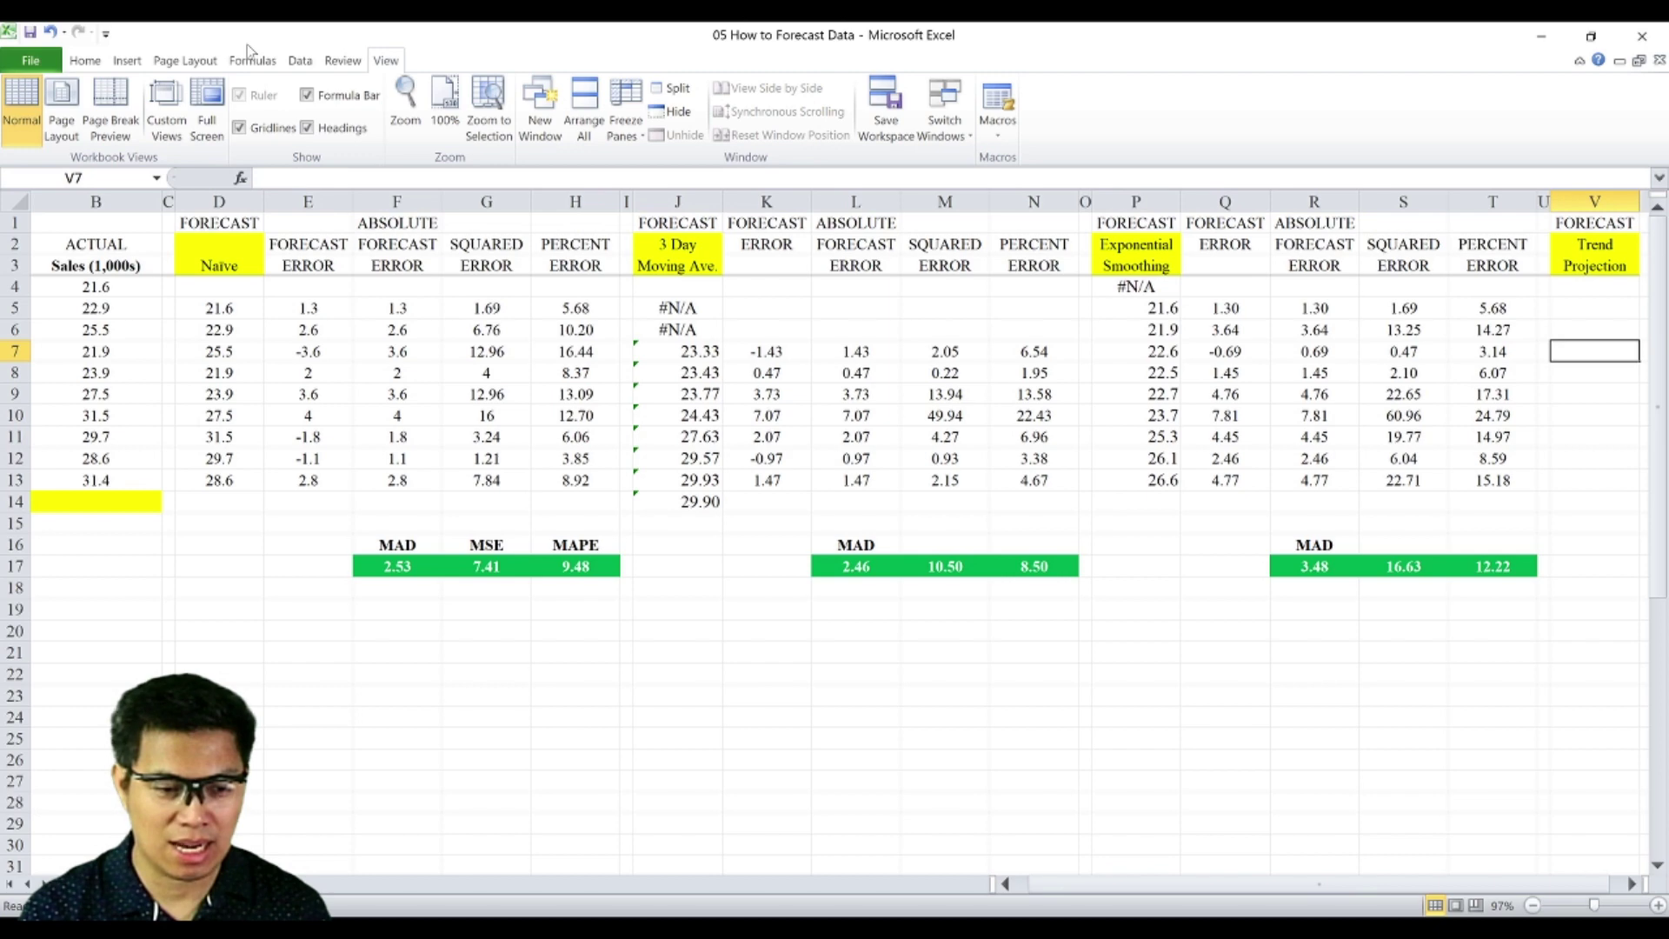
- Bring up the Data ribbon again for the regression analysis
{"action": "left_click", "coordinate": [300, 60]}
- Open Regression and set the X input range to the Day column A3:A13
{"action": "left_click", "coordinate": [1085, 87]}
{"action": "key", "text": "Return"}
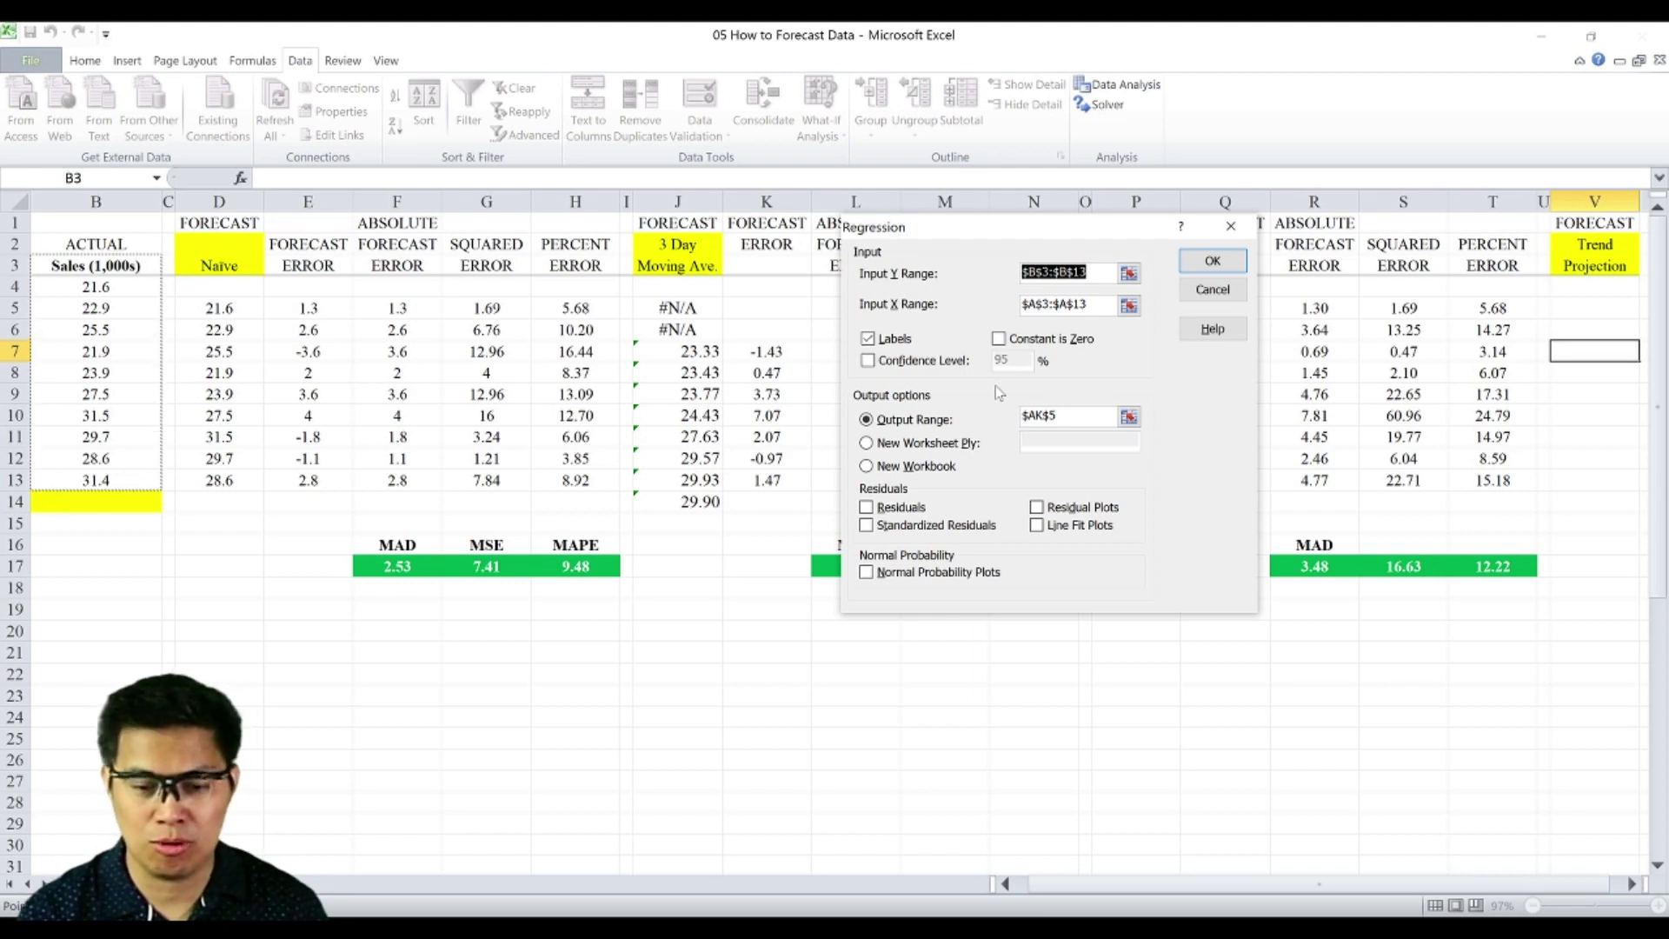
{"action": "left_click", "coordinate": [1127, 307]}
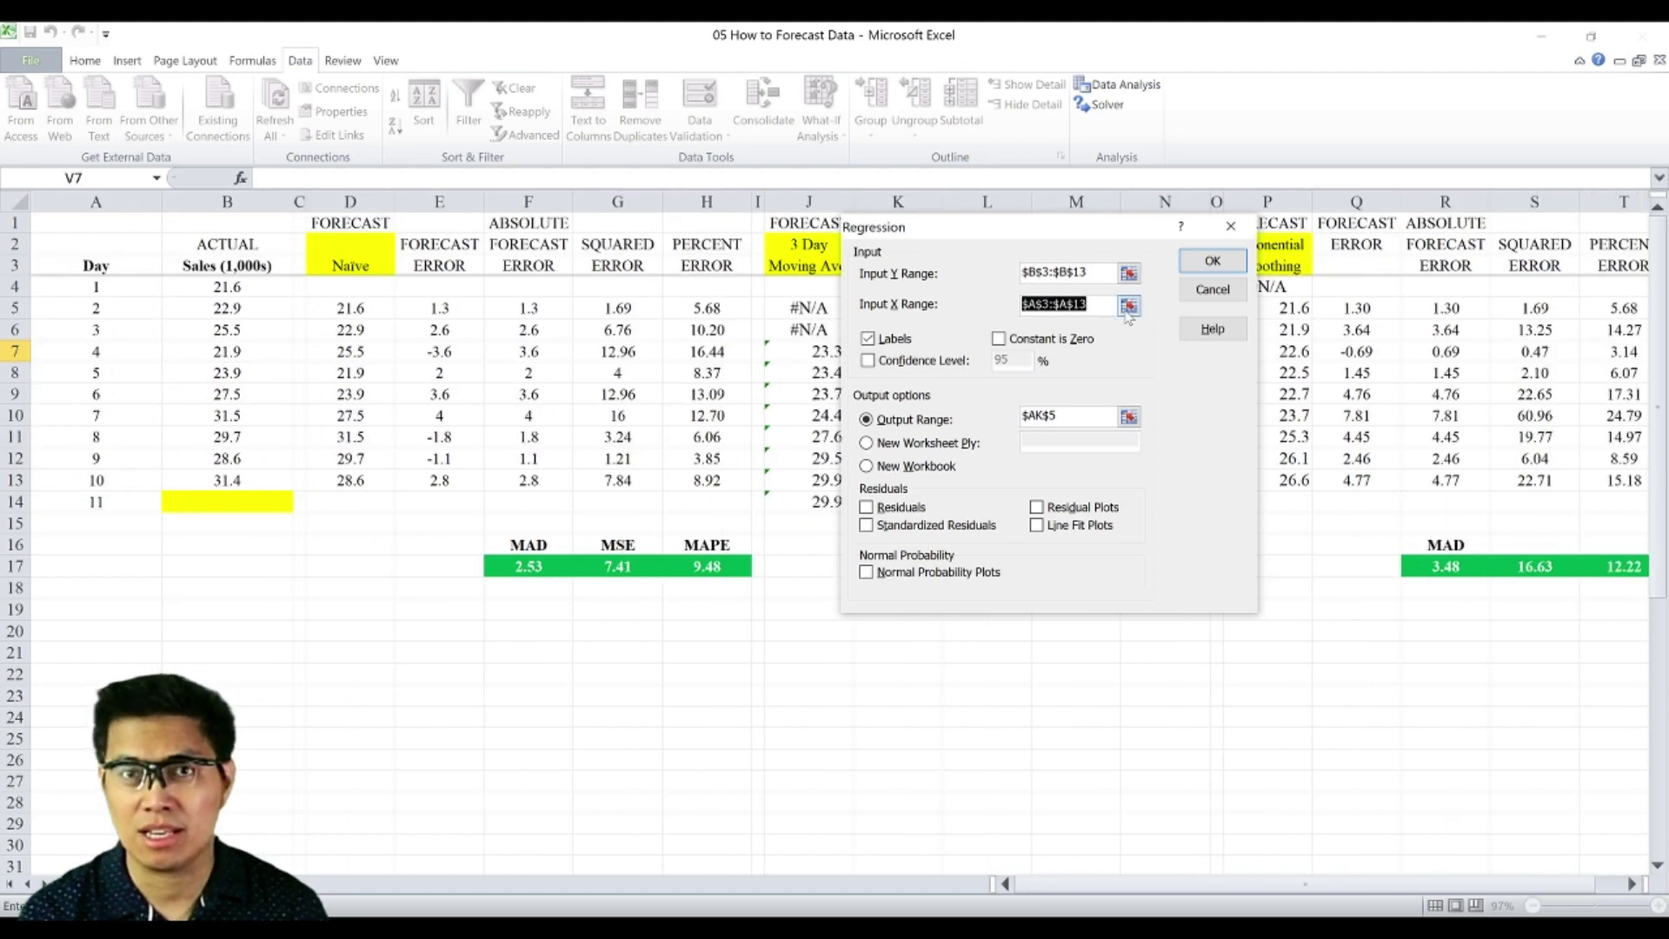
{"action": "left_click", "coordinate": [95, 265]}
{"action": "key", "text": "ctrl+shift+Down"}
{"action": "key", "text": "shift+Up"}
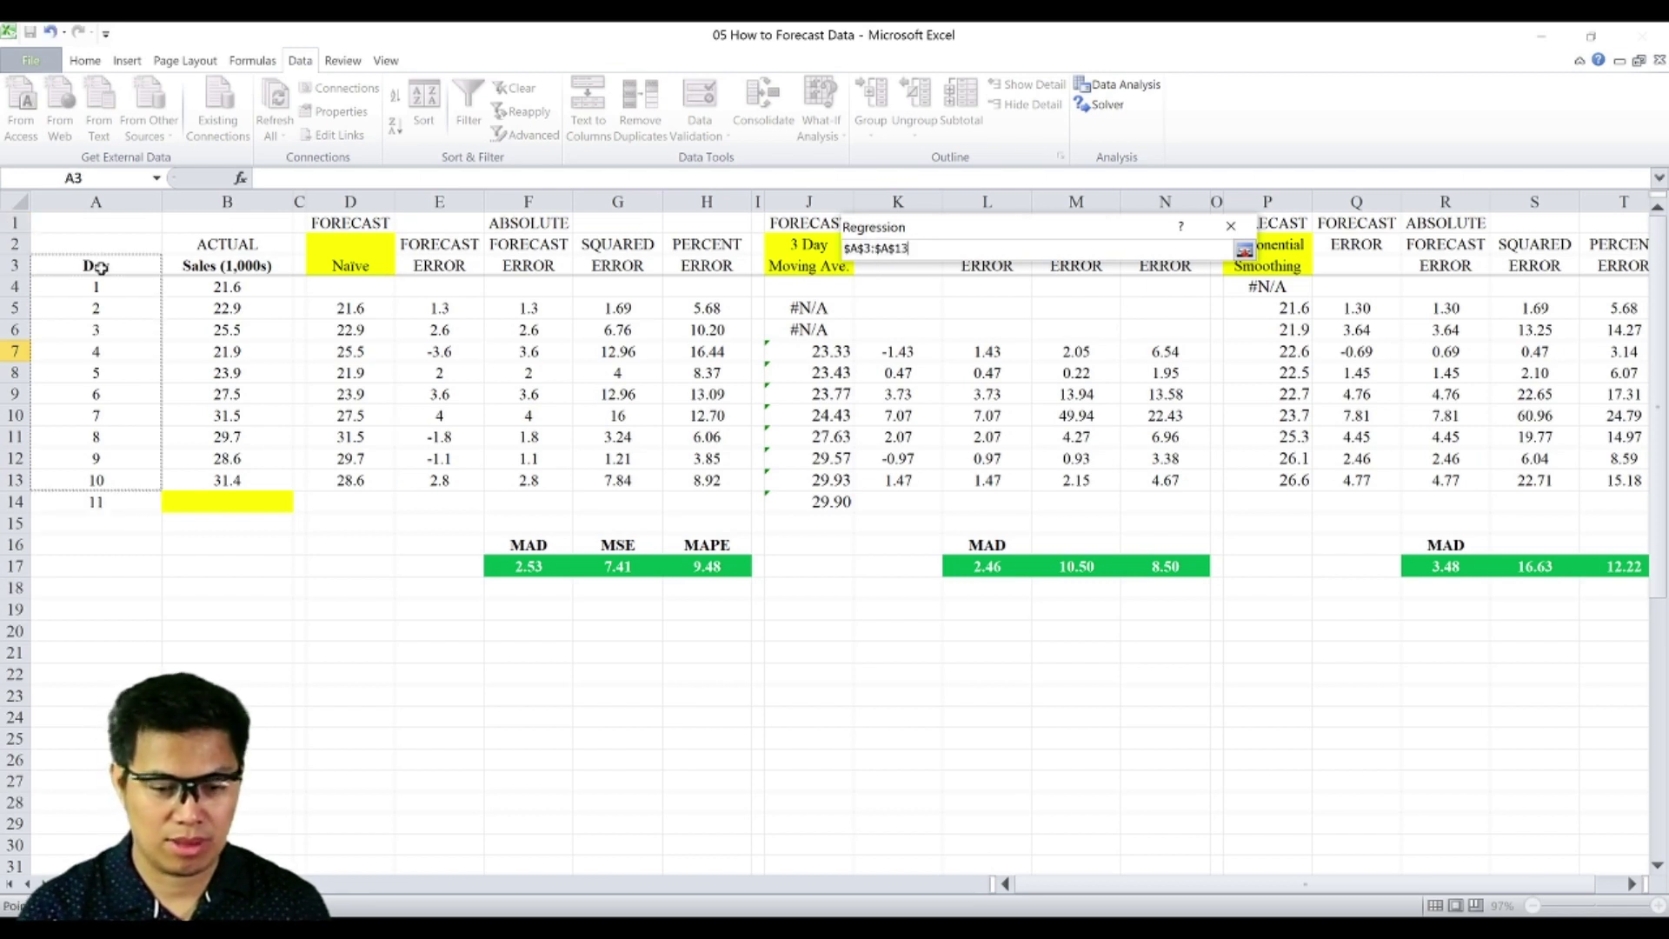
{"action": "key", "text": "Return"}
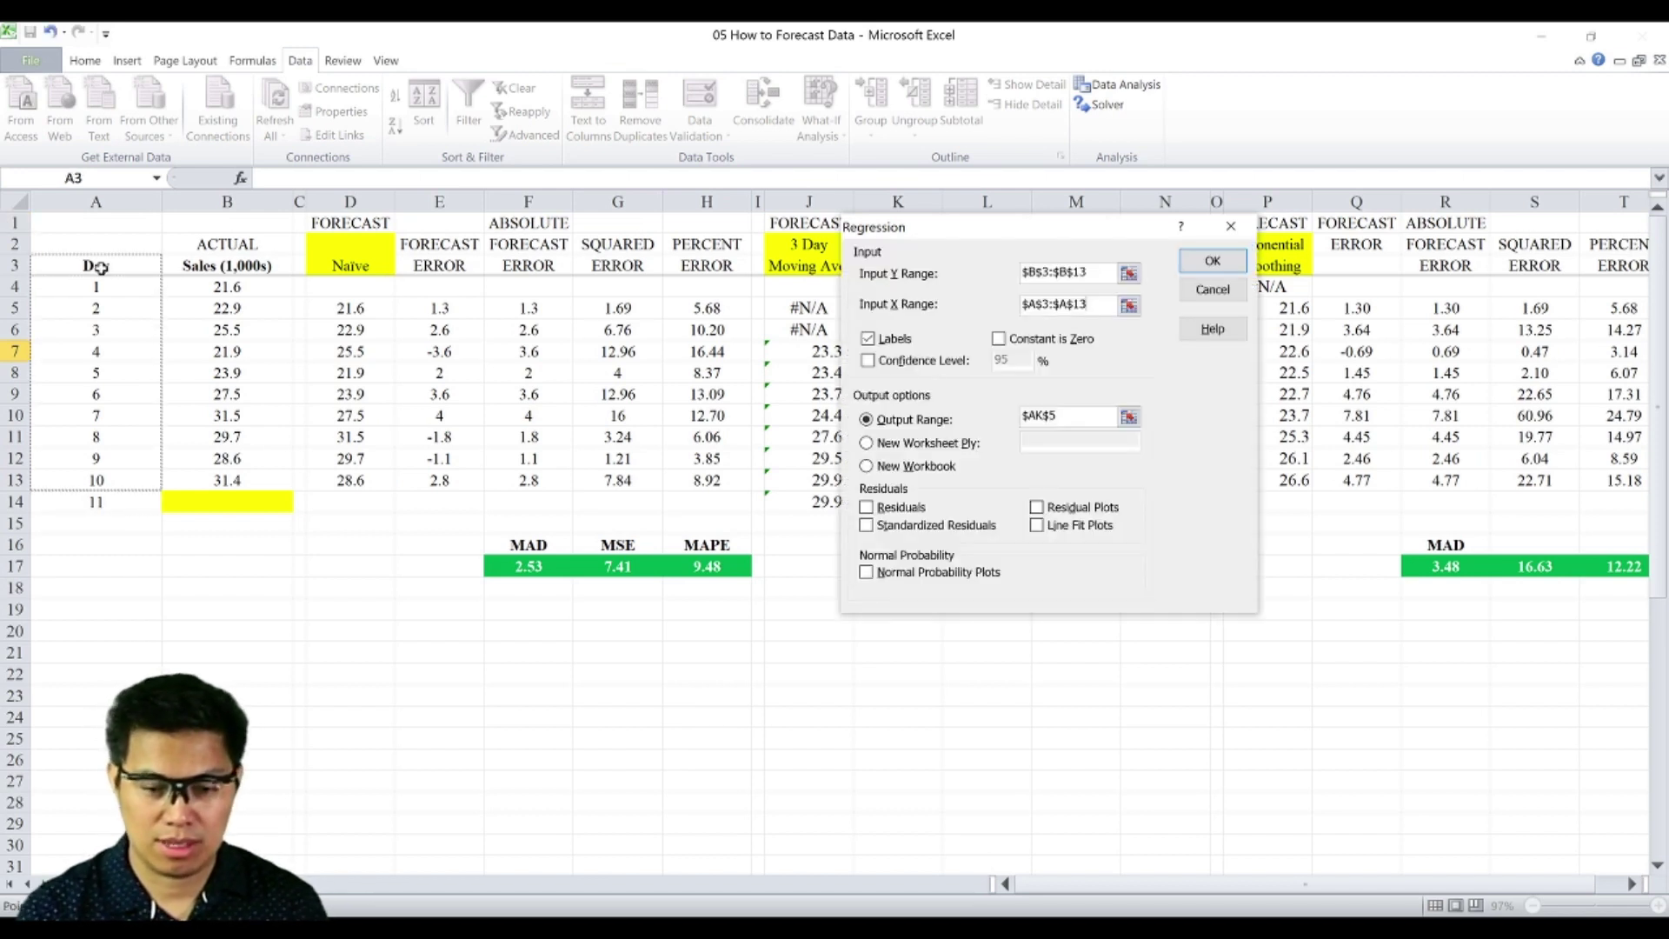
- Place the regression output at AT4, run it, and select the Intercept and Day coefficients
{"action": "left_click", "coordinate": [1128, 416]}
{"action": "key", "text": "Down"}
{"action": "key", "text": "Down"}
{"action": "key", "text": "Right"}
{"action": "key", "text": "Right"}
{"action": "key", "text": "Up"}
{"action": "key", "text": "Up"}
{"action": "key", "text": "Up"}
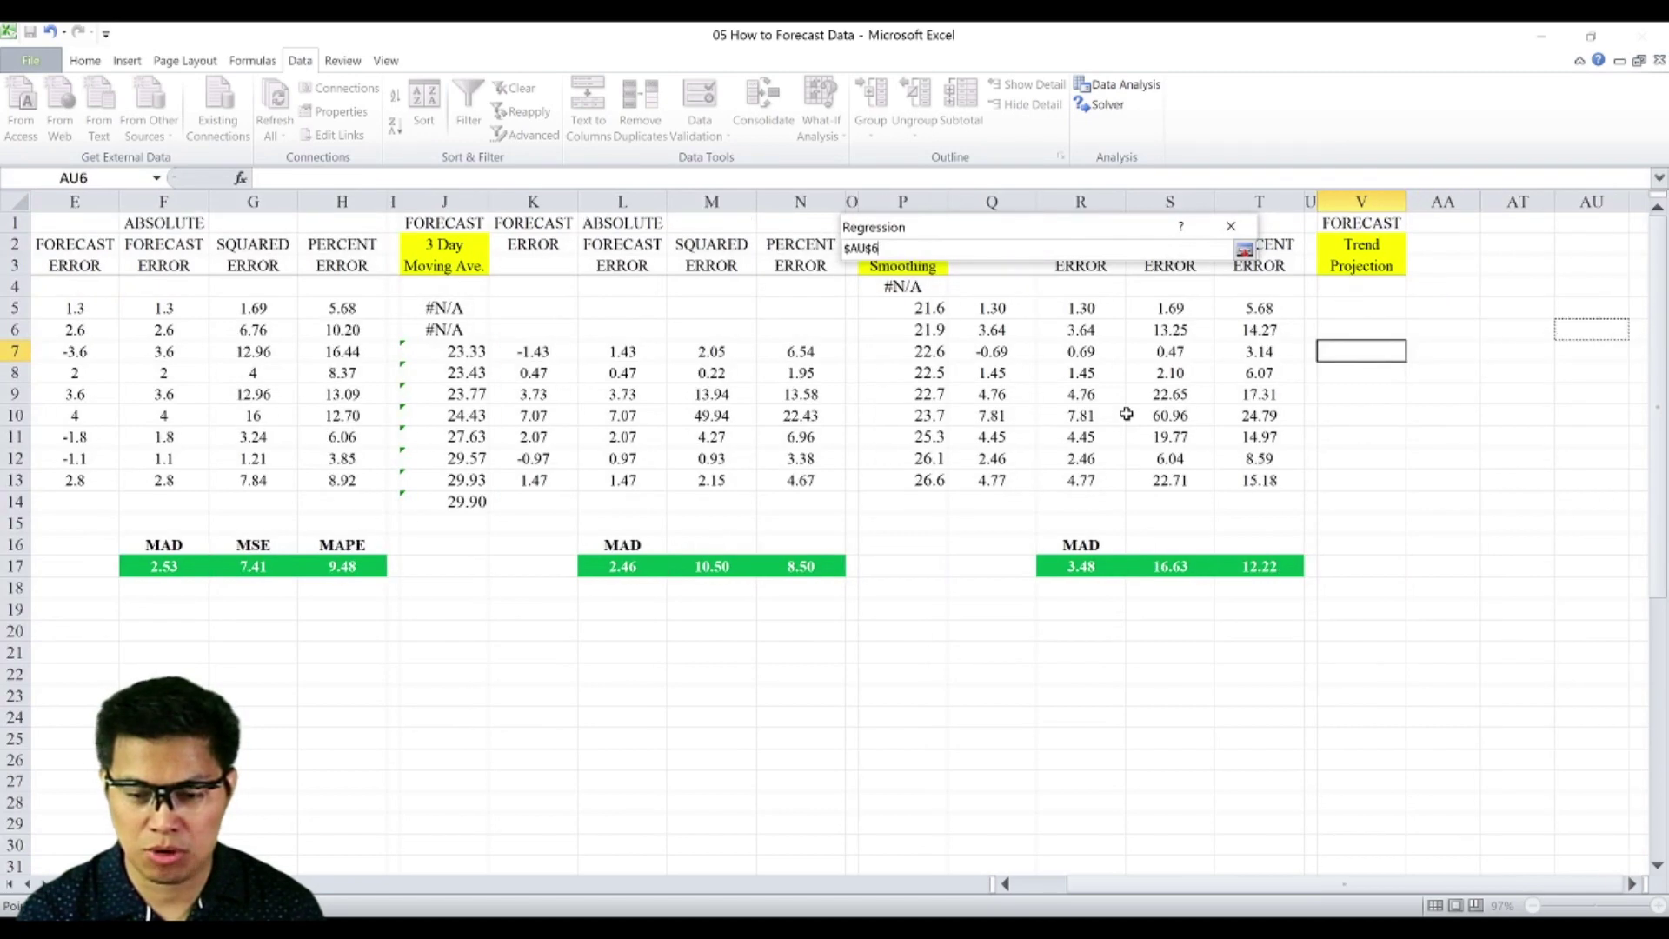
{"action": "key", "text": "Return"}
{"action": "key", "text": "Return"}
{"action": "key", "text": "Right"}
{"action": "key", "text": "Right"}
{"action": "key", "text": "Right"}
{"action": "key", "text": "Right"}
{"action": "key", "text": "Right"}
{"action": "key", "text": "Right"}
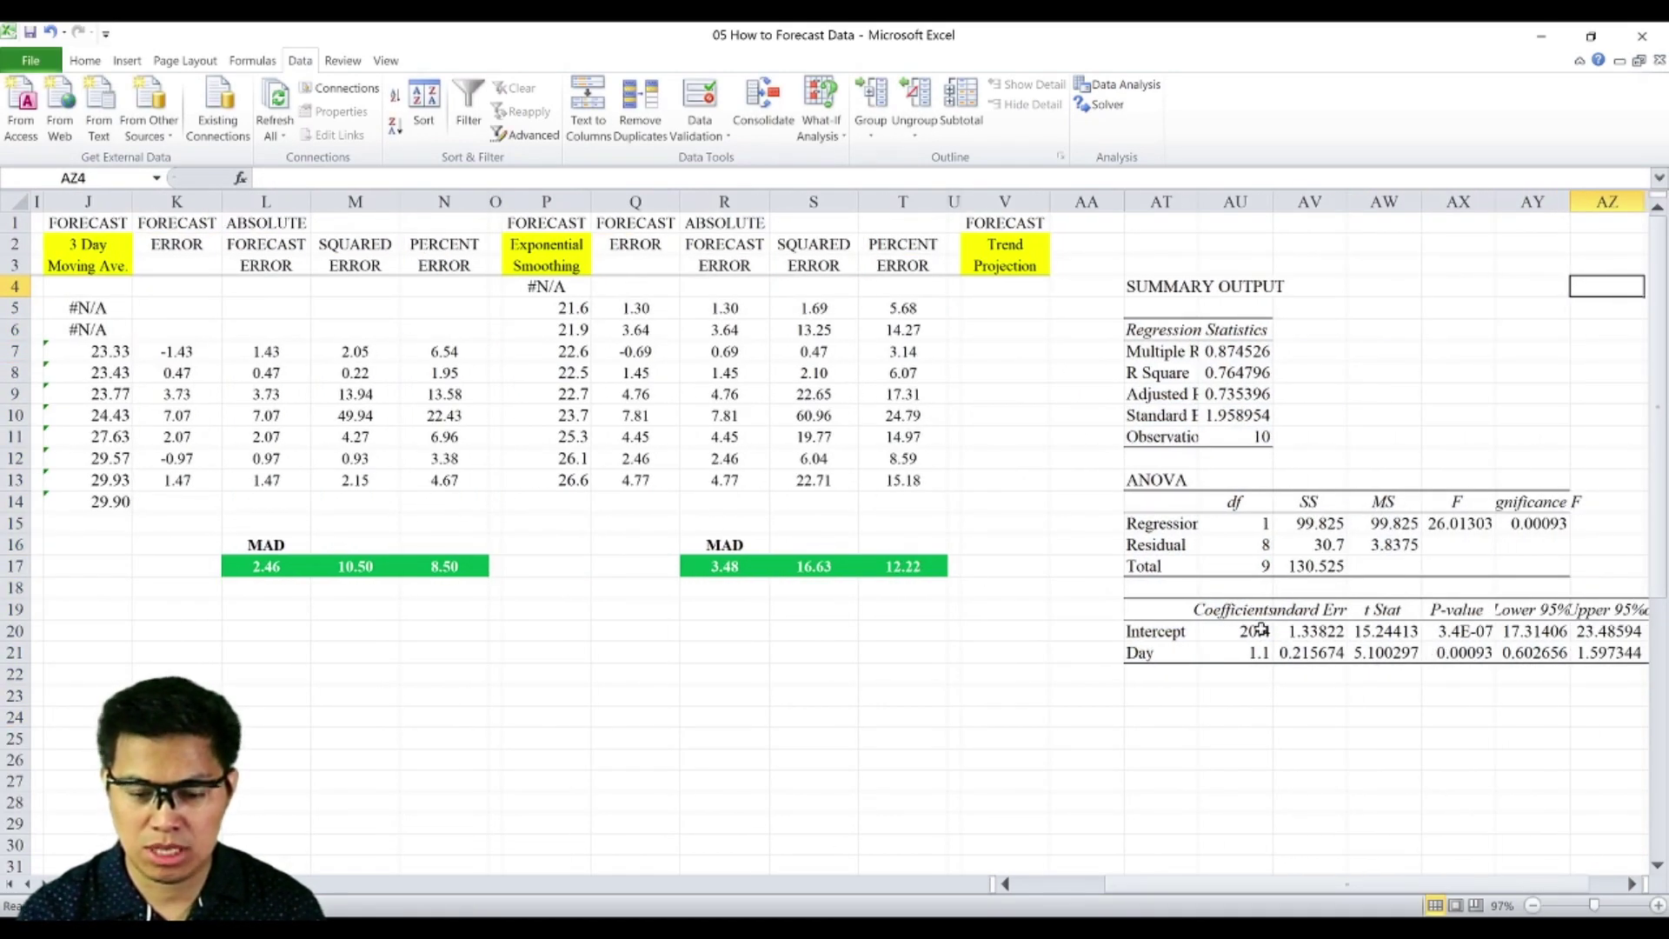
{"action": "left_click_drag", "start_coordinate": [1252, 631], "coordinate": [1158, 668]}
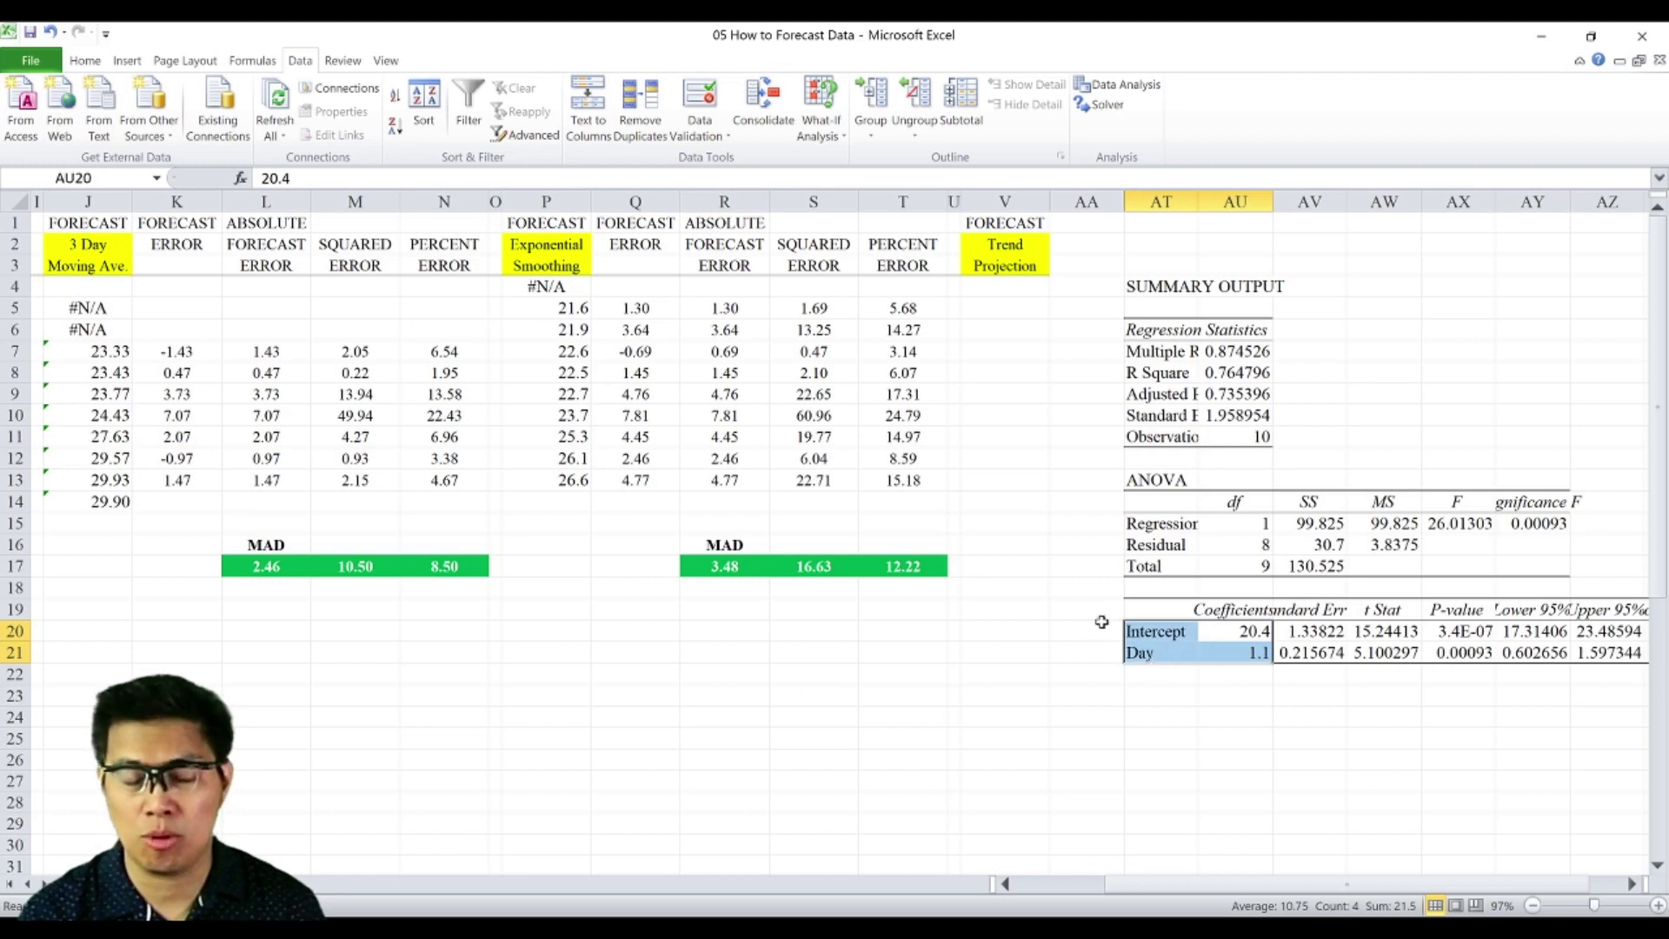
- Fill the Intercept and Day coefficients yellow and start V4's formula with the Day coefficient AU21
{"action": "left_click", "coordinate": [94, 62]}
{"action": "left_click", "coordinate": [260, 127]}
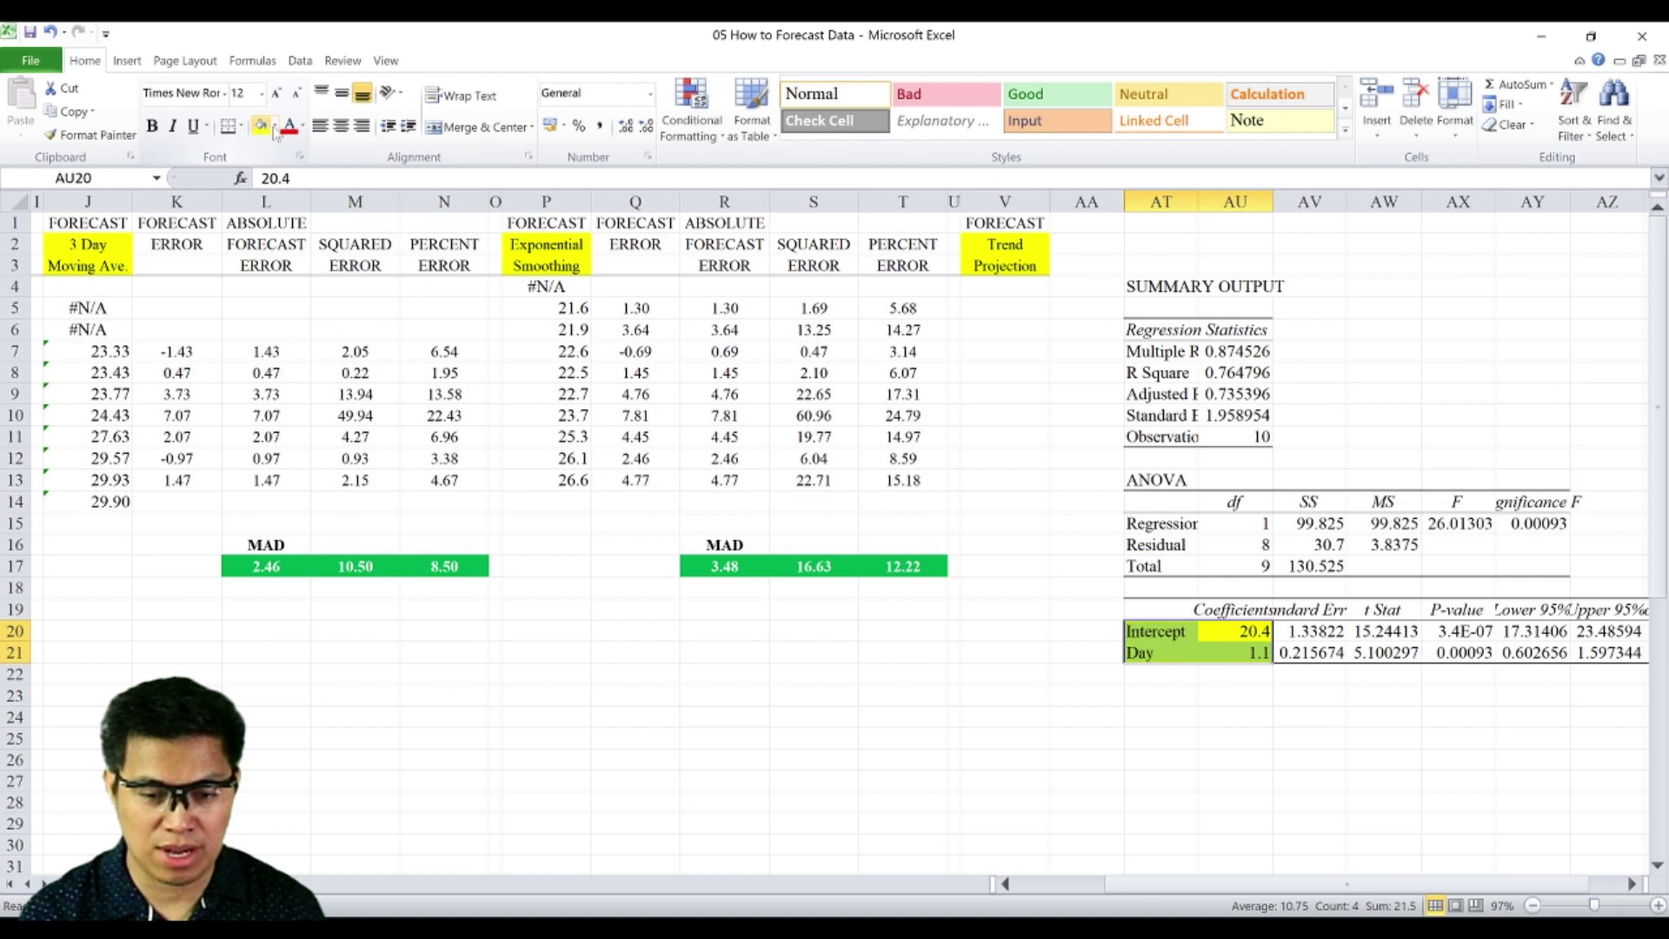
{"action": "left_click", "coordinate": [983, 284]}
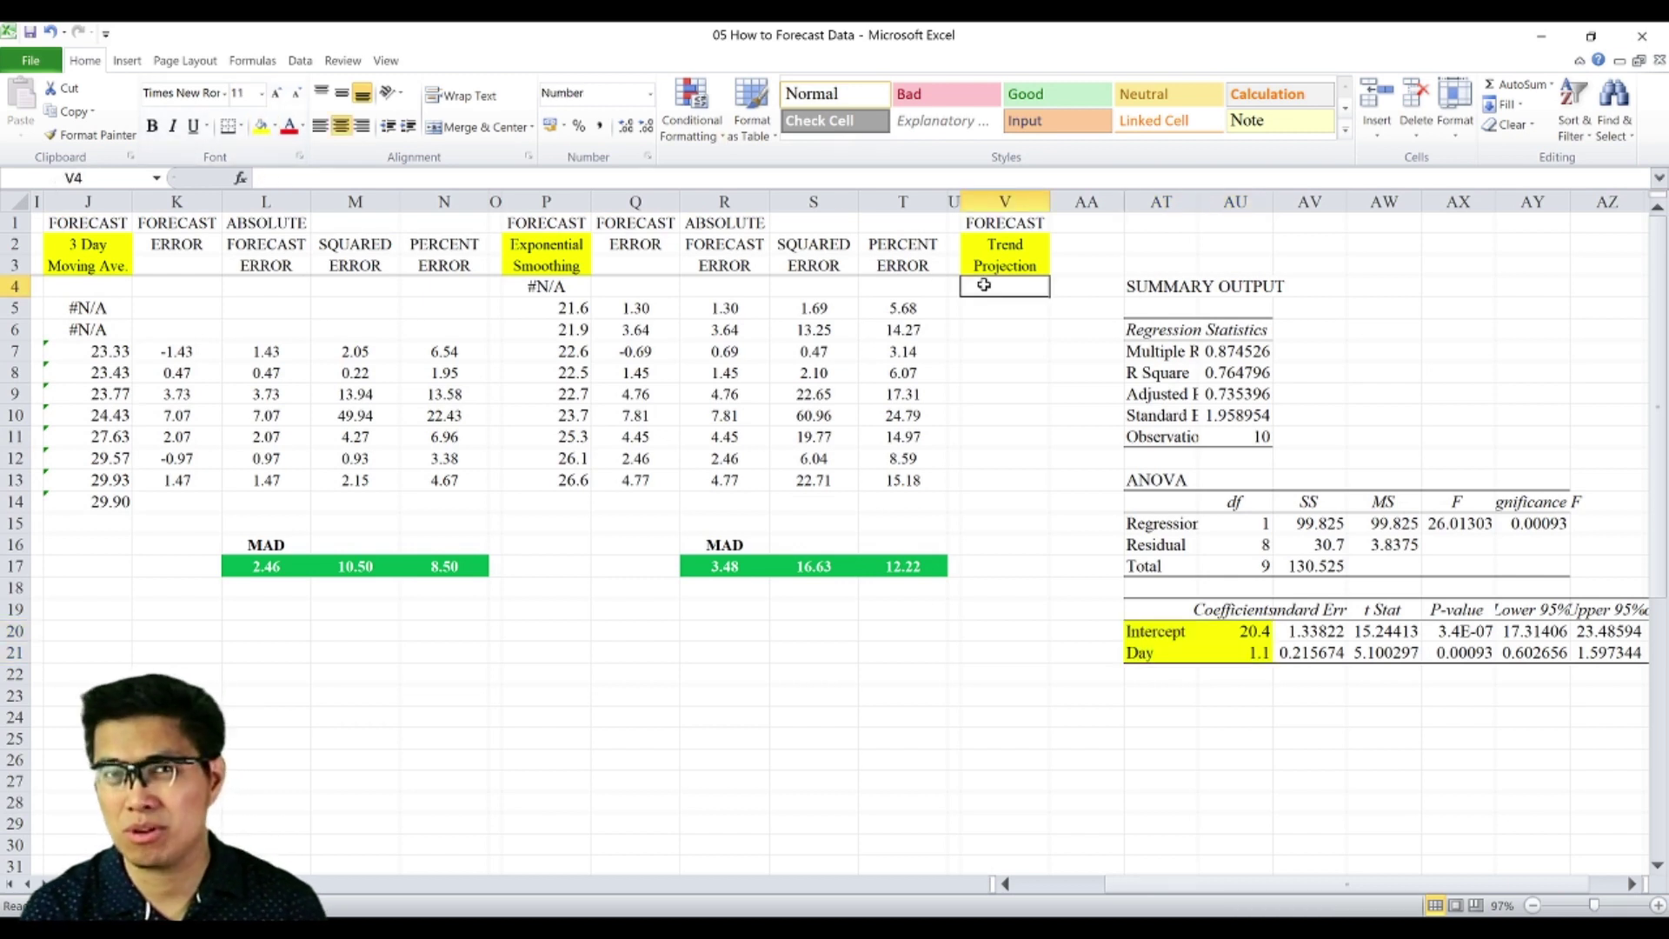
{"action": "type", "text": "=("}
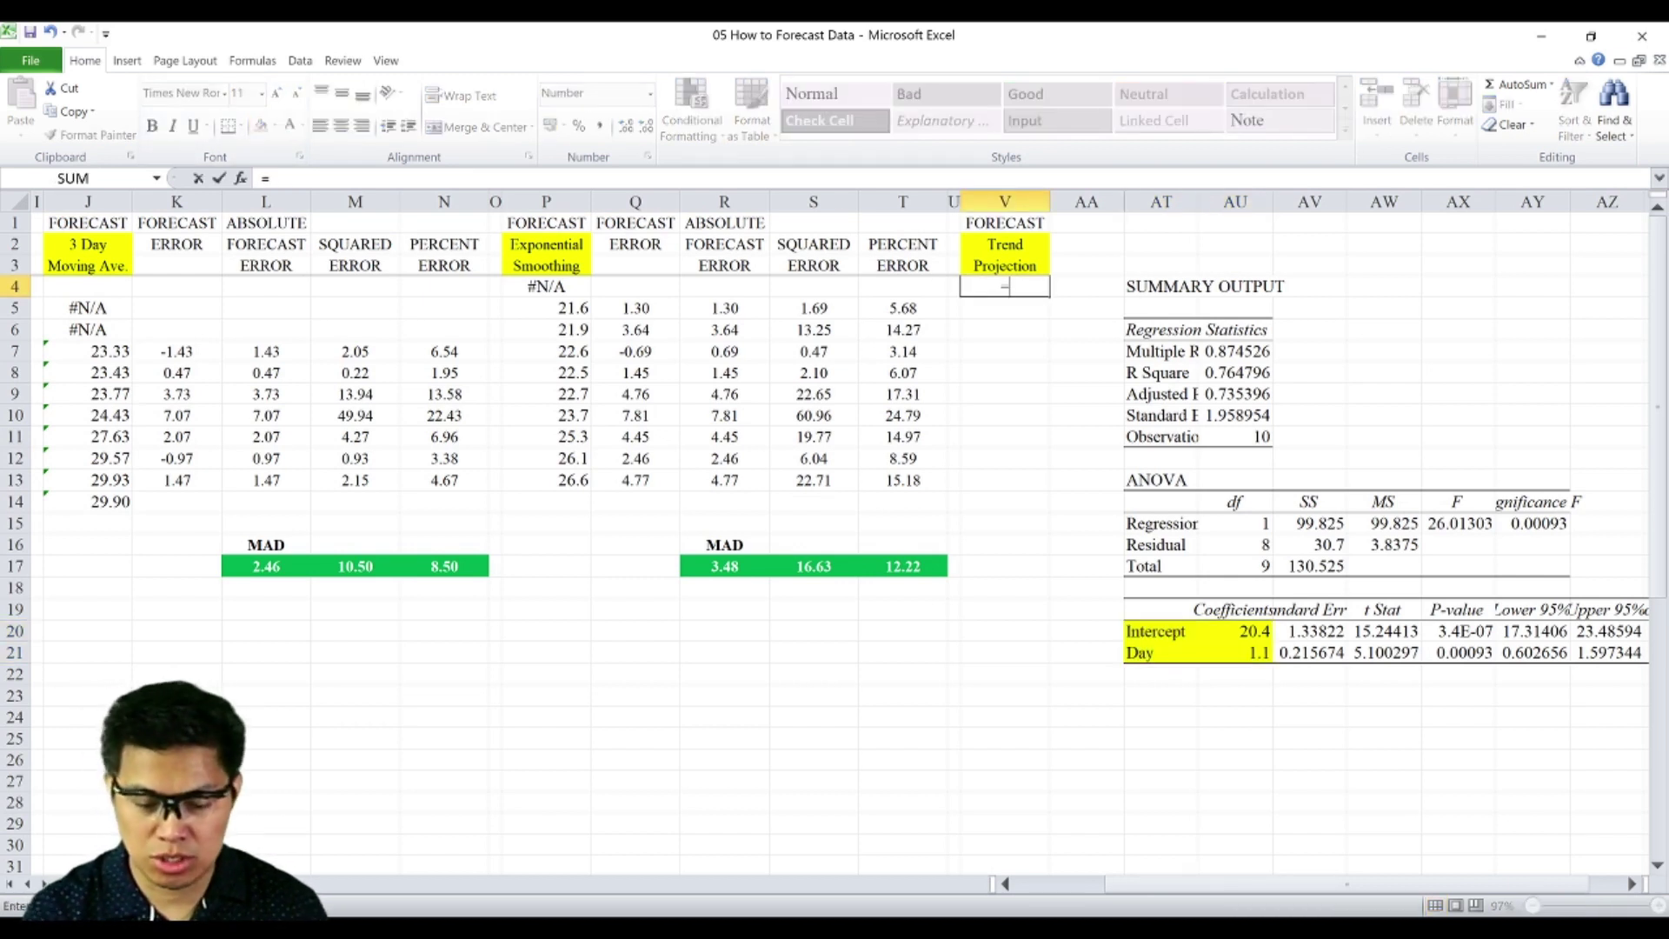
{"action": "key", "text": "Down"}
{"action": "key", "text": "Down"}
{"action": "key", "text": "Down"}
{"action": "key", "text": "Down"}
{"action": "key", "text": "Down"}
{"action": "key", "text": "Down"}
{"action": "key", "text": "Down"}
{"action": "key", "text": "Down"}
{"action": "key", "text": "Down"}
{"action": "key", "text": "Down"}
{"action": "key", "text": "Down"}
{"action": "key", "text": "Down"}
{"action": "key", "text": "Down"}
{"action": "key", "text": "Down"}
{"action": "key", "text": "Down"}
{"action": "key", "text": "Down"}
{"action": "key", "text": "Down"}
{"action": "key", "text": "Right"}
{"action": "key", "text": "Right"}
{"action": "key", "text": "Right"}
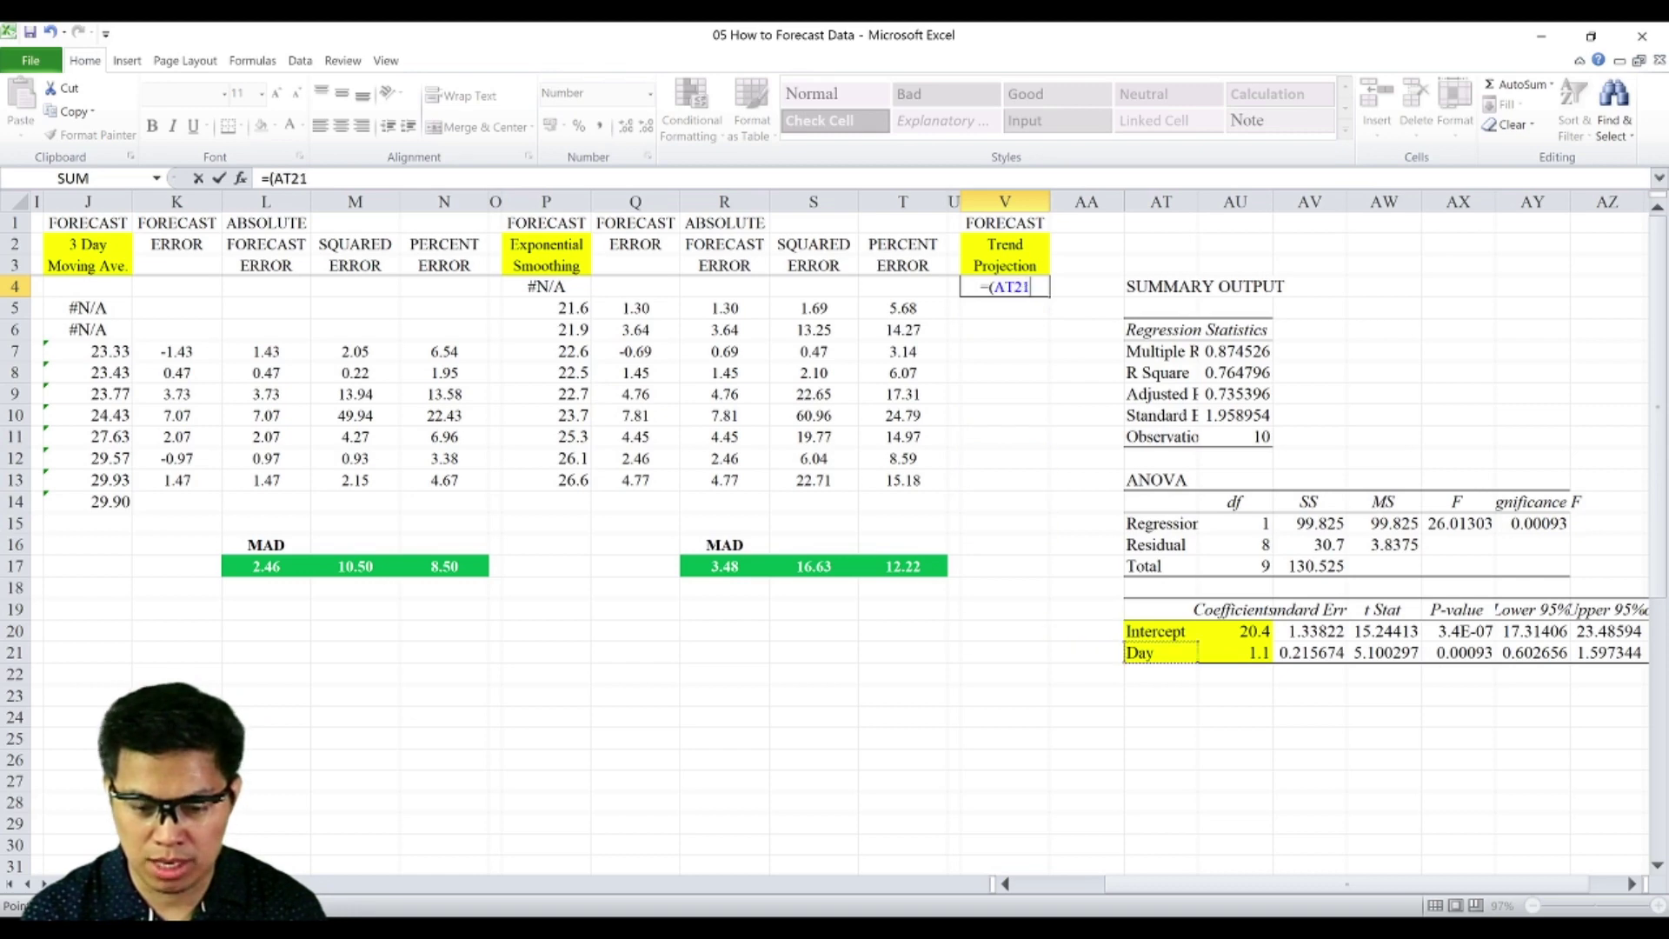
{"action": "type", "text": "*"}
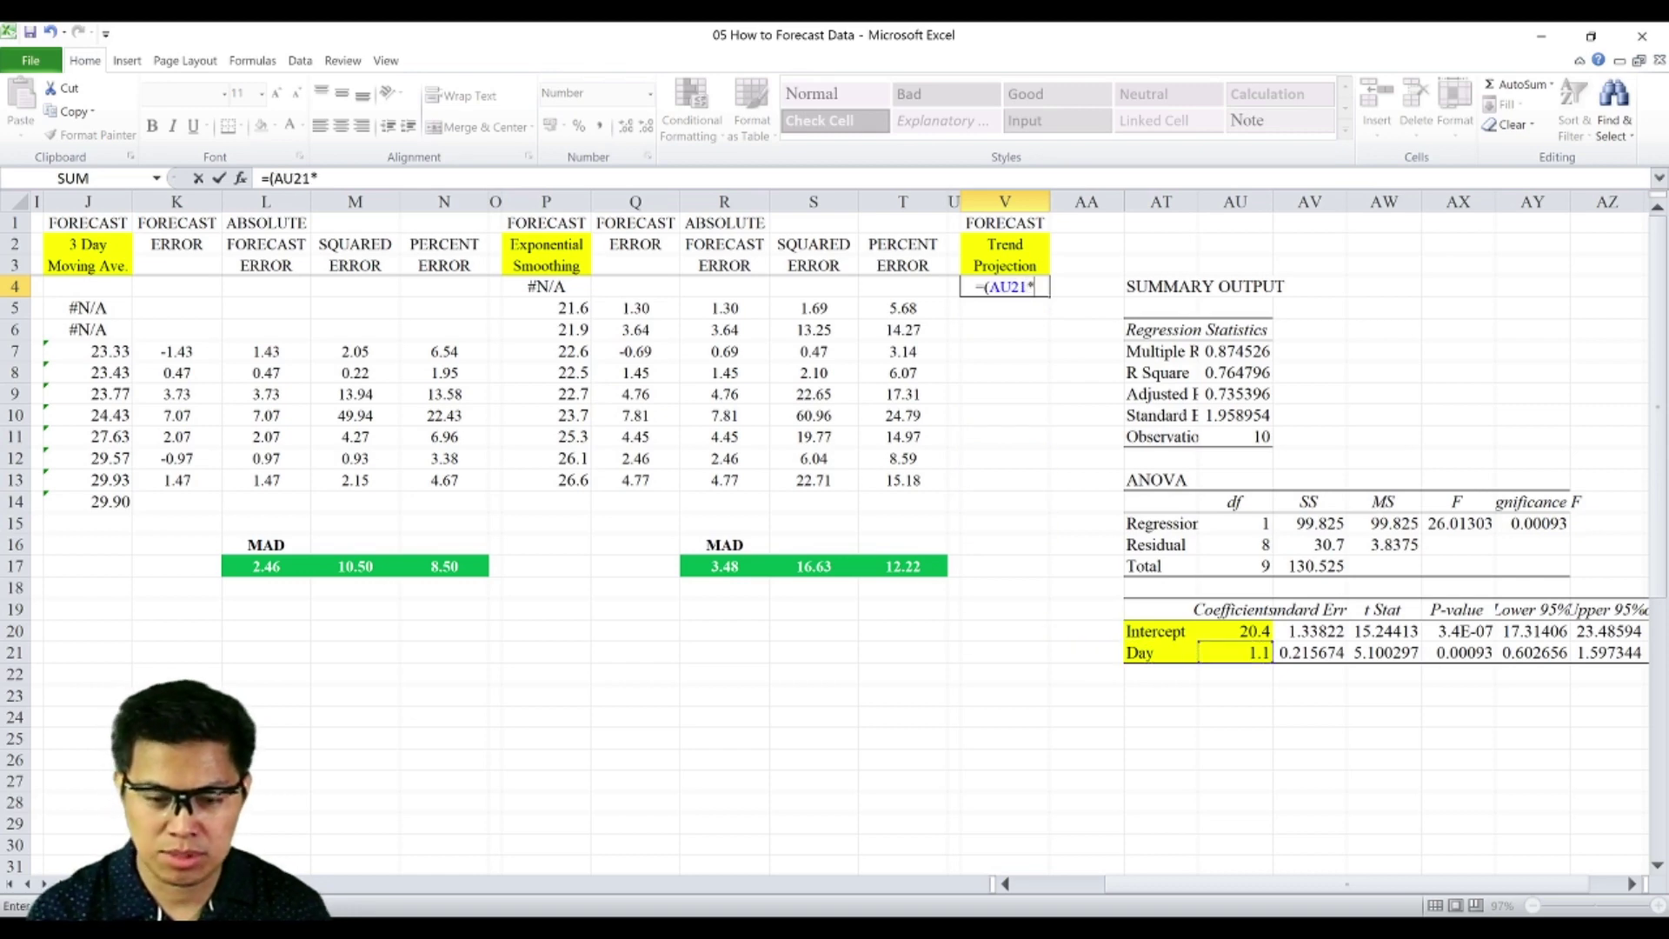
- Complete V4 as =($AU$21*A4)+$AU$20, giving a day-1 trend forecast of 21.50
{"action": "key", "text": "Left"}
{"action": "key", "text": "Left"}
{"action": "key", "text": "Left"}
{"action": "key", "text": "Left"}
{"action": "key", "text": "Left"}
{"action": "key", "text": "Left"}
{"action": "key", "text": "Left"}
{"action": "key", "text": "Left"}
{"action": "key", "text": "Left"}
{"action": "key", "text": "Left"}
{"action": "key", "text": "Left"}
{"action": "key", "text": "Left"}
{"action": "key", "text": "Left"}
{"action": "key", "text": "Left"}
{"action": "key", "text": "Left"}
{"action": "key", "text": "Left"}
{"action": "key", "text": "Left"}
{"action": "key", "text": "Left"}
{"action": "key", "text": "Left"}
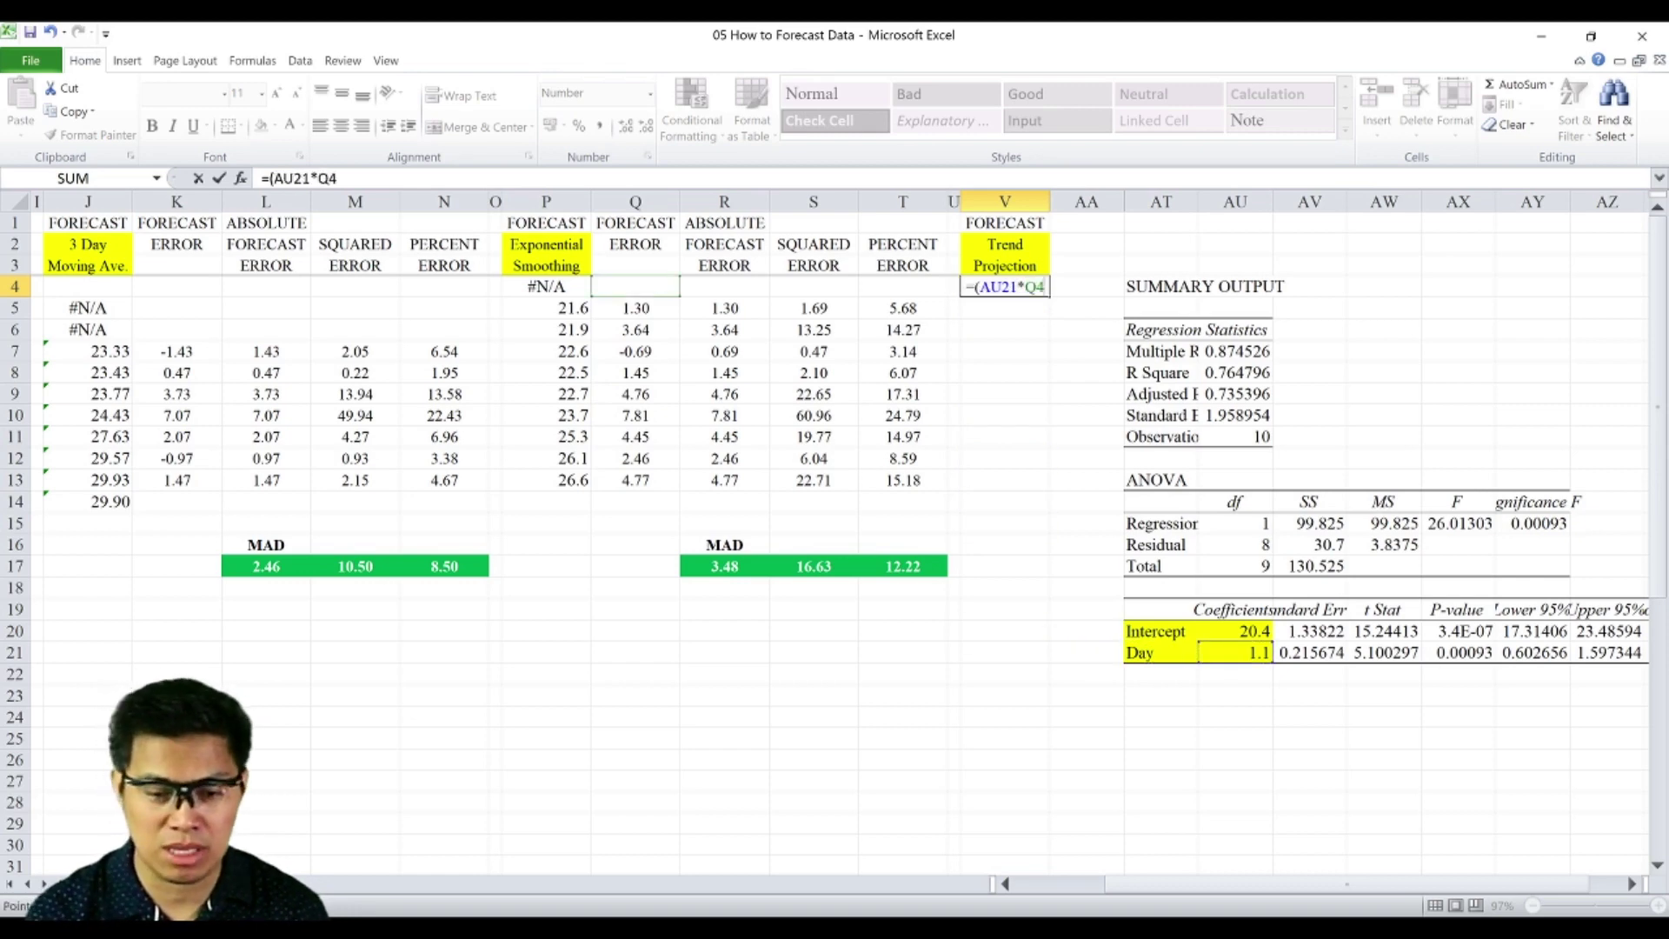
{"action": "key", "text": "Left"}
{"action": "key", "text": "Left"}
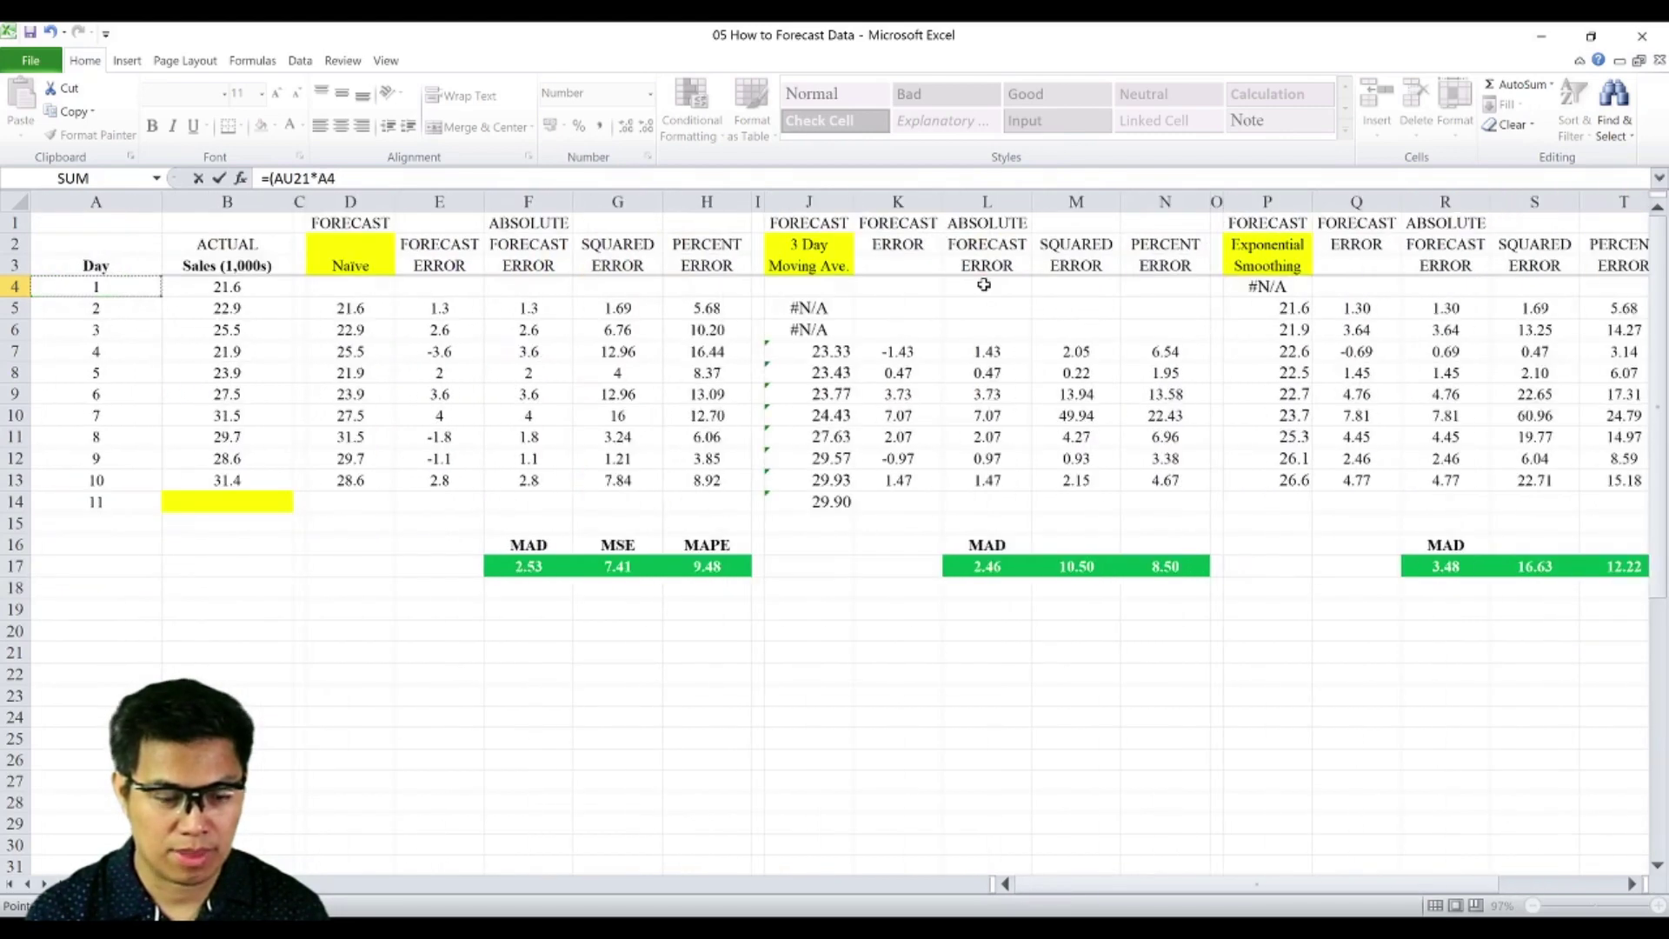
{"action": "type", "text": ")"}
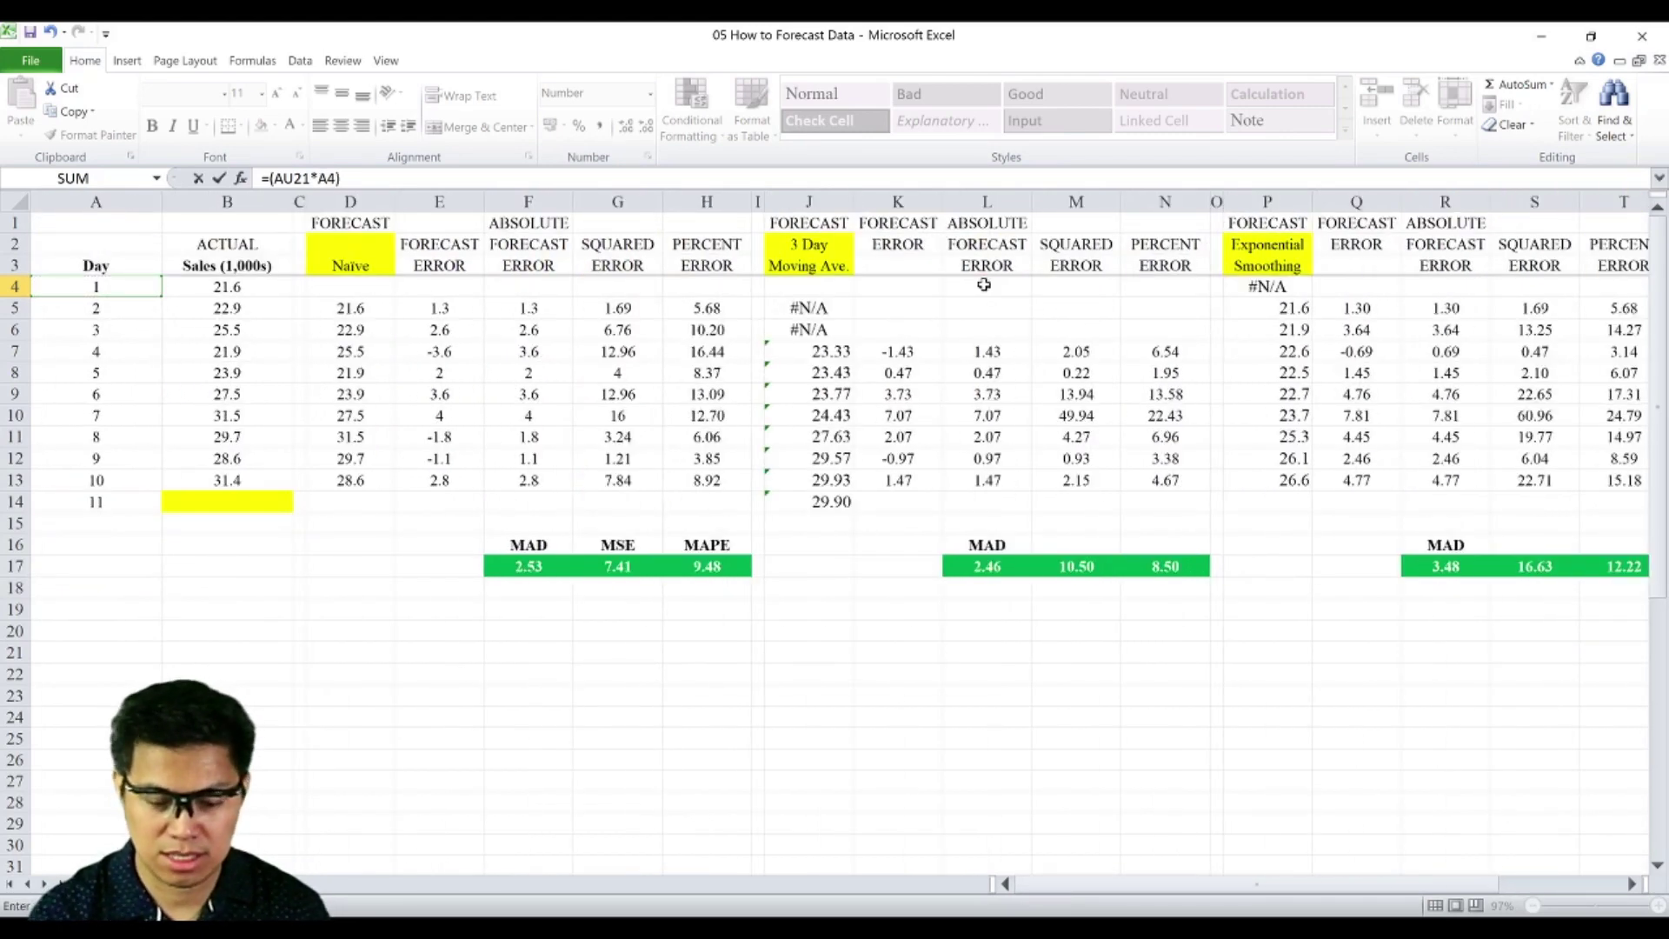
{"action": "type", "text": "+"}
{"action": "key", "text": "Right"}
{"action": "key", "text": "Right"}
{"action": "key", "text": "Right"}
{"action": "key", "text": "Right"}
{"action": "key", "text": "Right"}
{"action": "key", "text": "Right"}
{"action": "key", "text": "Right"}
{"action": "key", "text": "Down"}
{"action": "key", "text": "Down"}
{"action": "key", "text": "Down"}
{"action": "key", "text": "Down"}
{"action": "key", "text": "Down"}
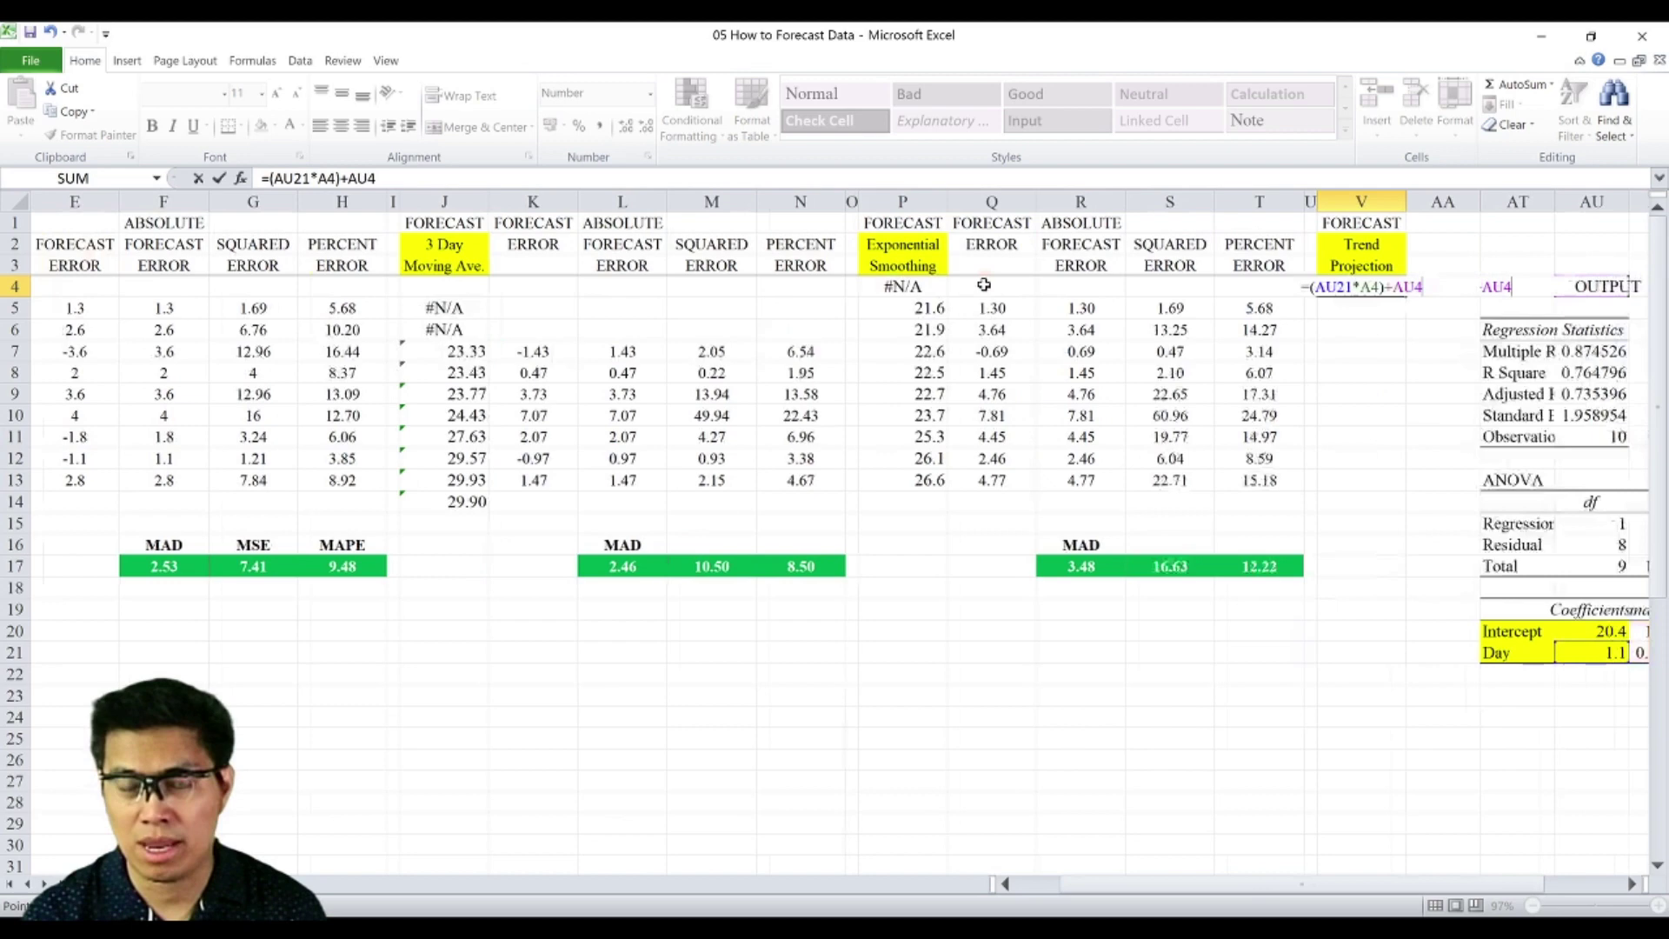
{"action": "key", "text": "Down"}
{"action": "key", "text": "Down"}
{"action": "key", "text": "Down"}
{"action": "key", "text": "Down"}
{"action": "key", "text": "Down"}
{"action": "key", "text": "Down"}
{"action": "key", "text": "Down"}
{"action": "key", "text": "Down"}
{"action": "key", "text": "Down"}
{"action": "key", "text": "Down"}
{"action": "key", "text": "Down"}
{"action": "key", "text": "Left"}
{"action": "key", "text": "Left"}
{"action": "key", "text": "Left"}
{"action": "key", "text": "Left"}
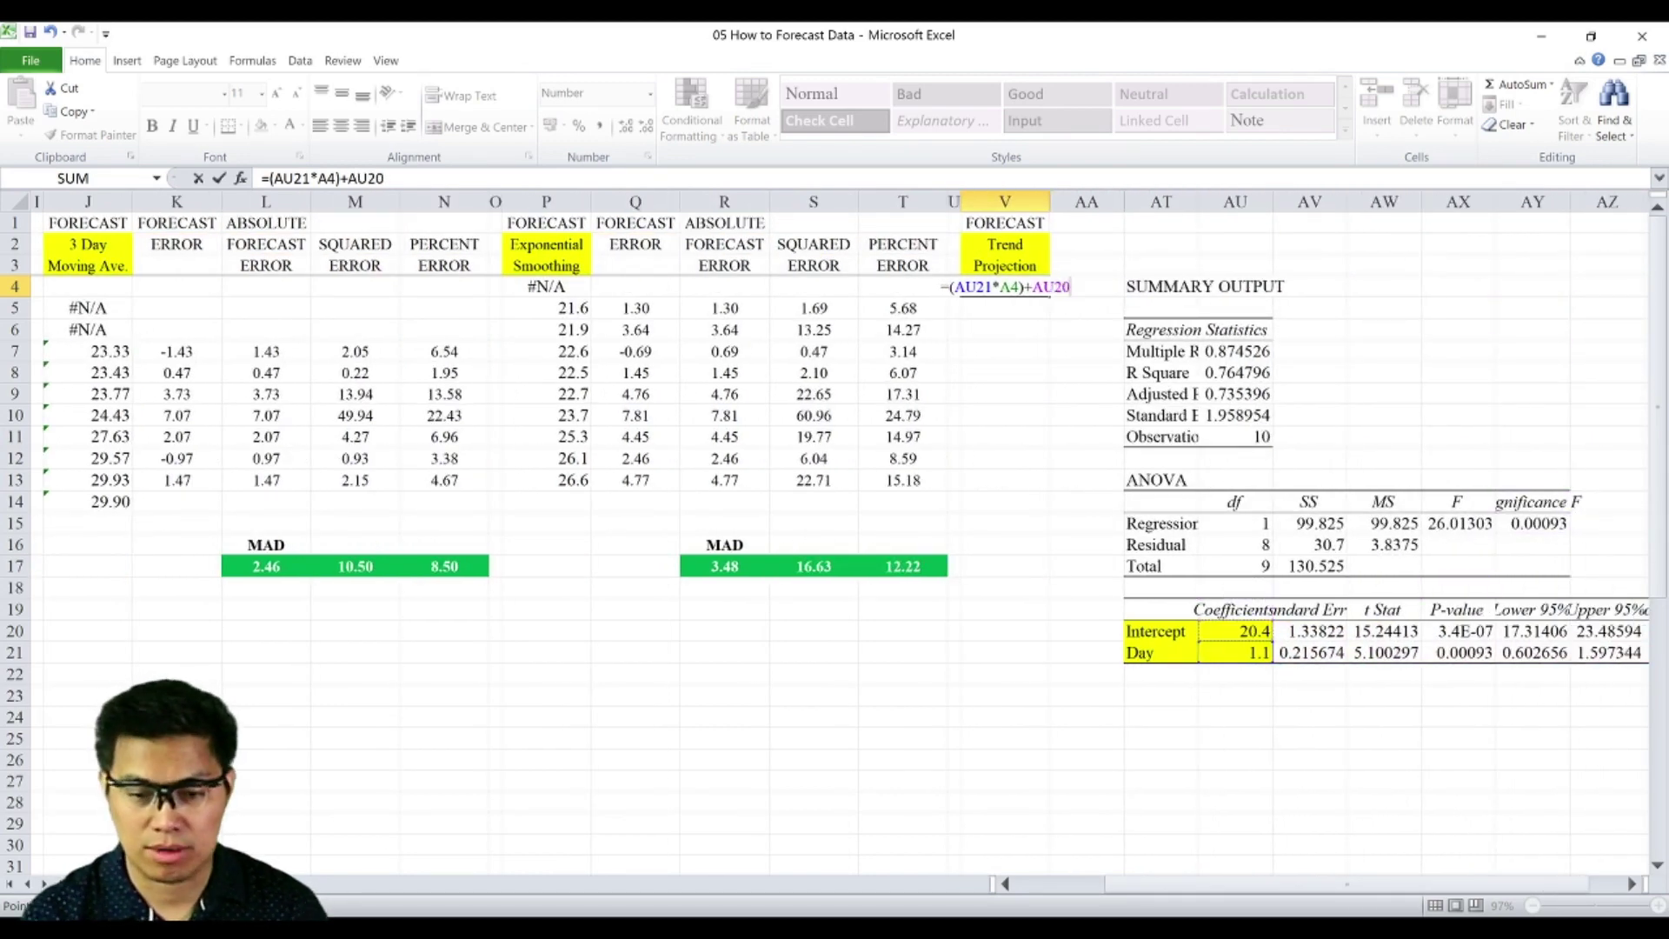
{"action": "key", "text": "F4"}
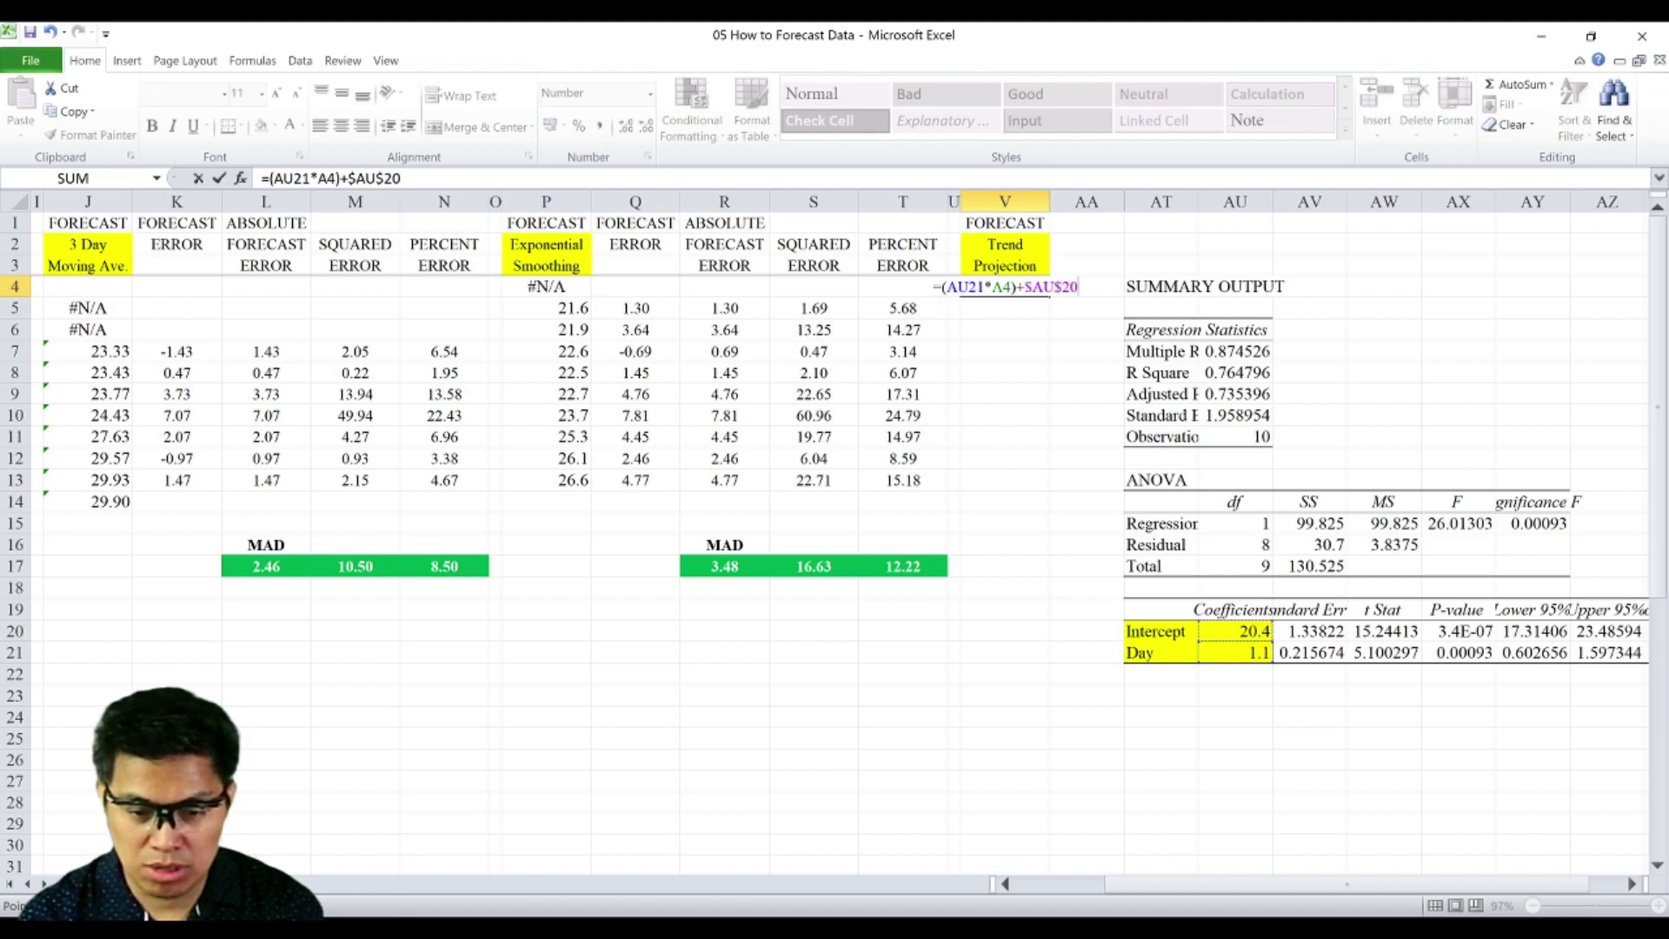
{"action": "key", "text": "F2"}
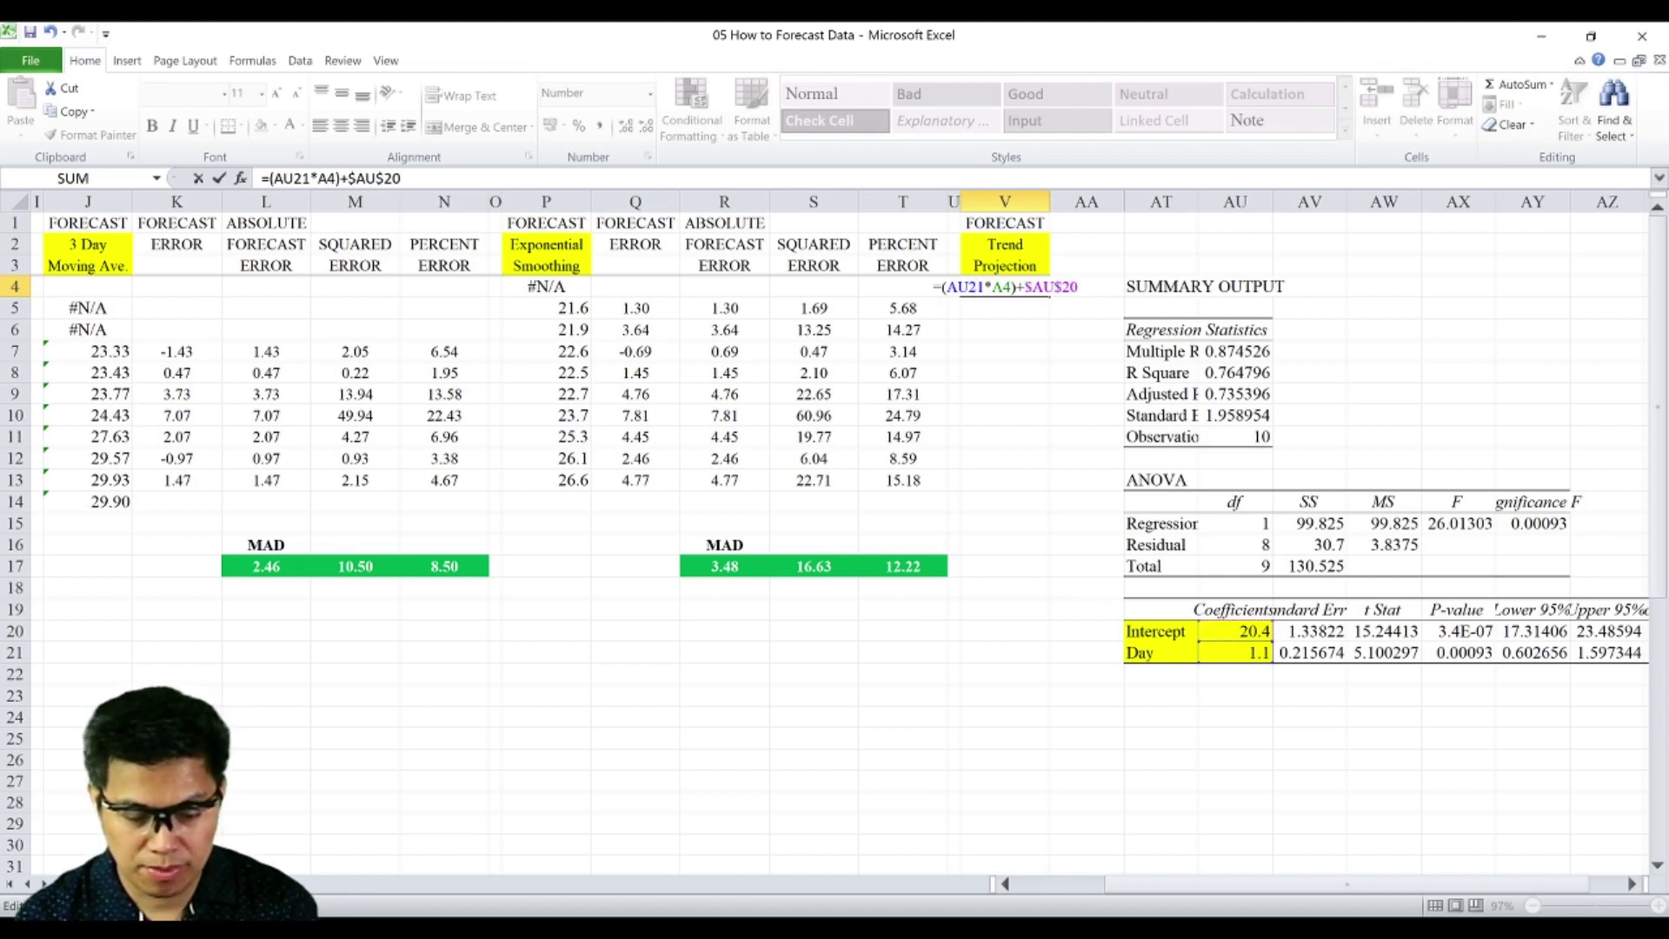
{"action": "key", "text": "F4"}
{"action": "key", "text": "Return"}
- Paste the V4 trend formula into V5:V13 to complete the Trend Projection column
{"action": "left_click", "coordinate": [978, 287]}
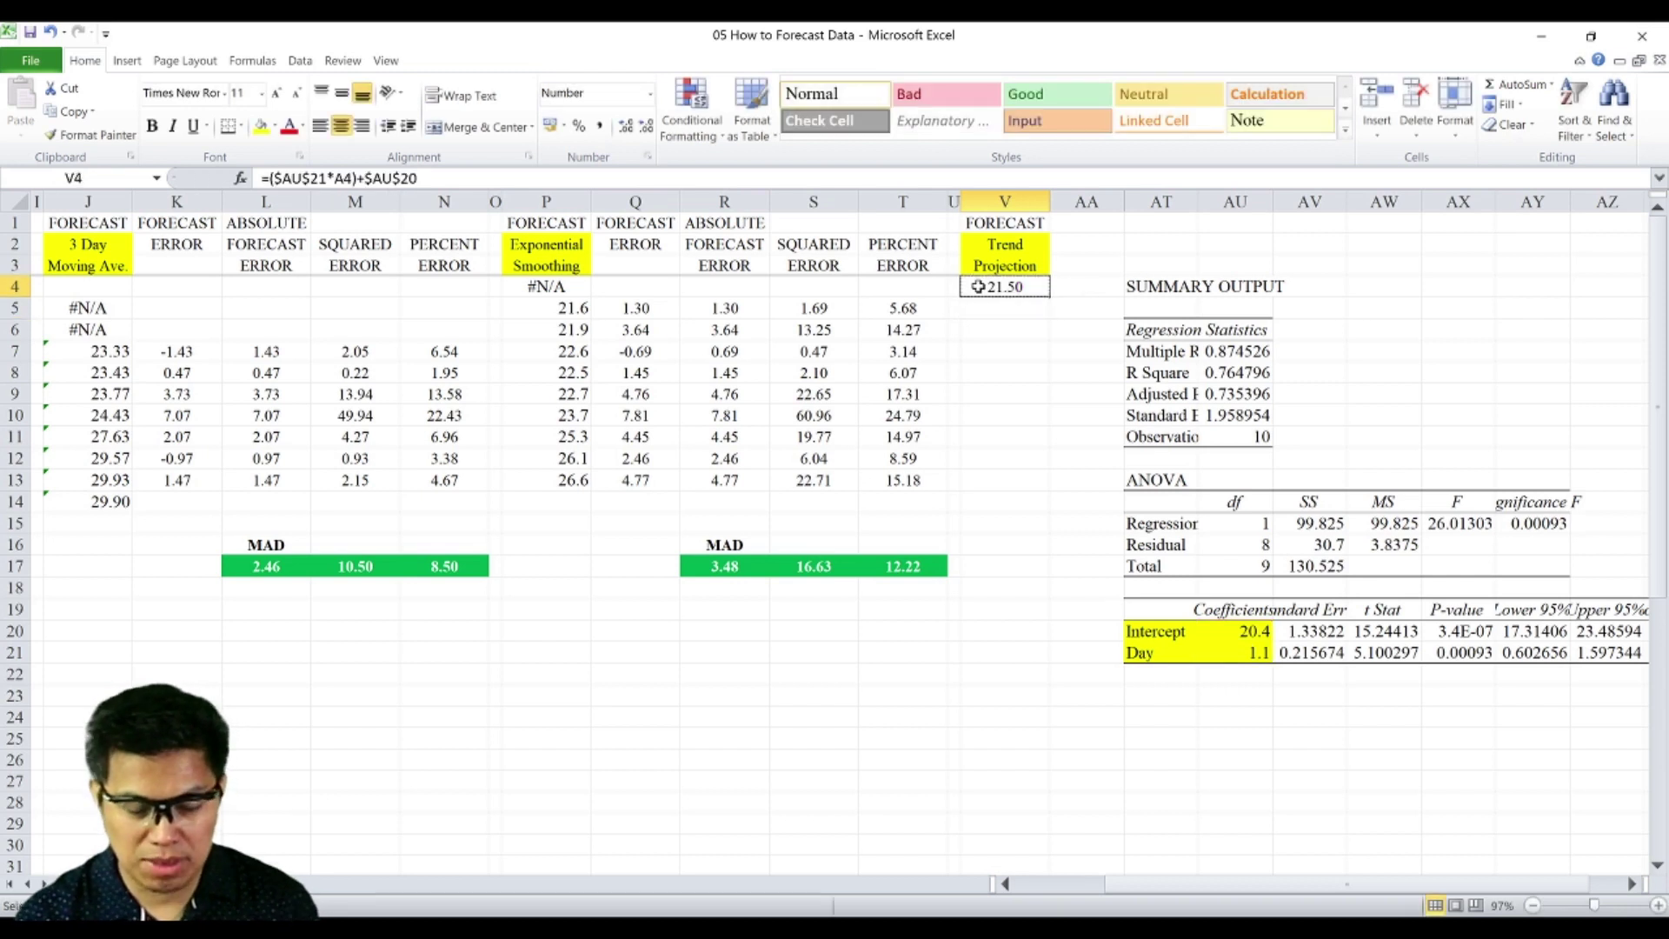
{"action": "key", "text": "Down"}
{"action": "key", "text": "shift+Down"}
{"action": "key", "text": "shift+Down"}
{"action": "key", "text": "shift+Down"}
{"action": "key", "text": "shift+Down"}
{"action": "key", "text": "shift+Down"}
{"action": "key", "text": "shift+Down"}
{"action": "key", "text": "shift+Down"}
{"action": "key", "text": "shift+Down"}
{"action": "key", "text": "shift+Down"}
{"action": "key", "text": "shift+Up"}
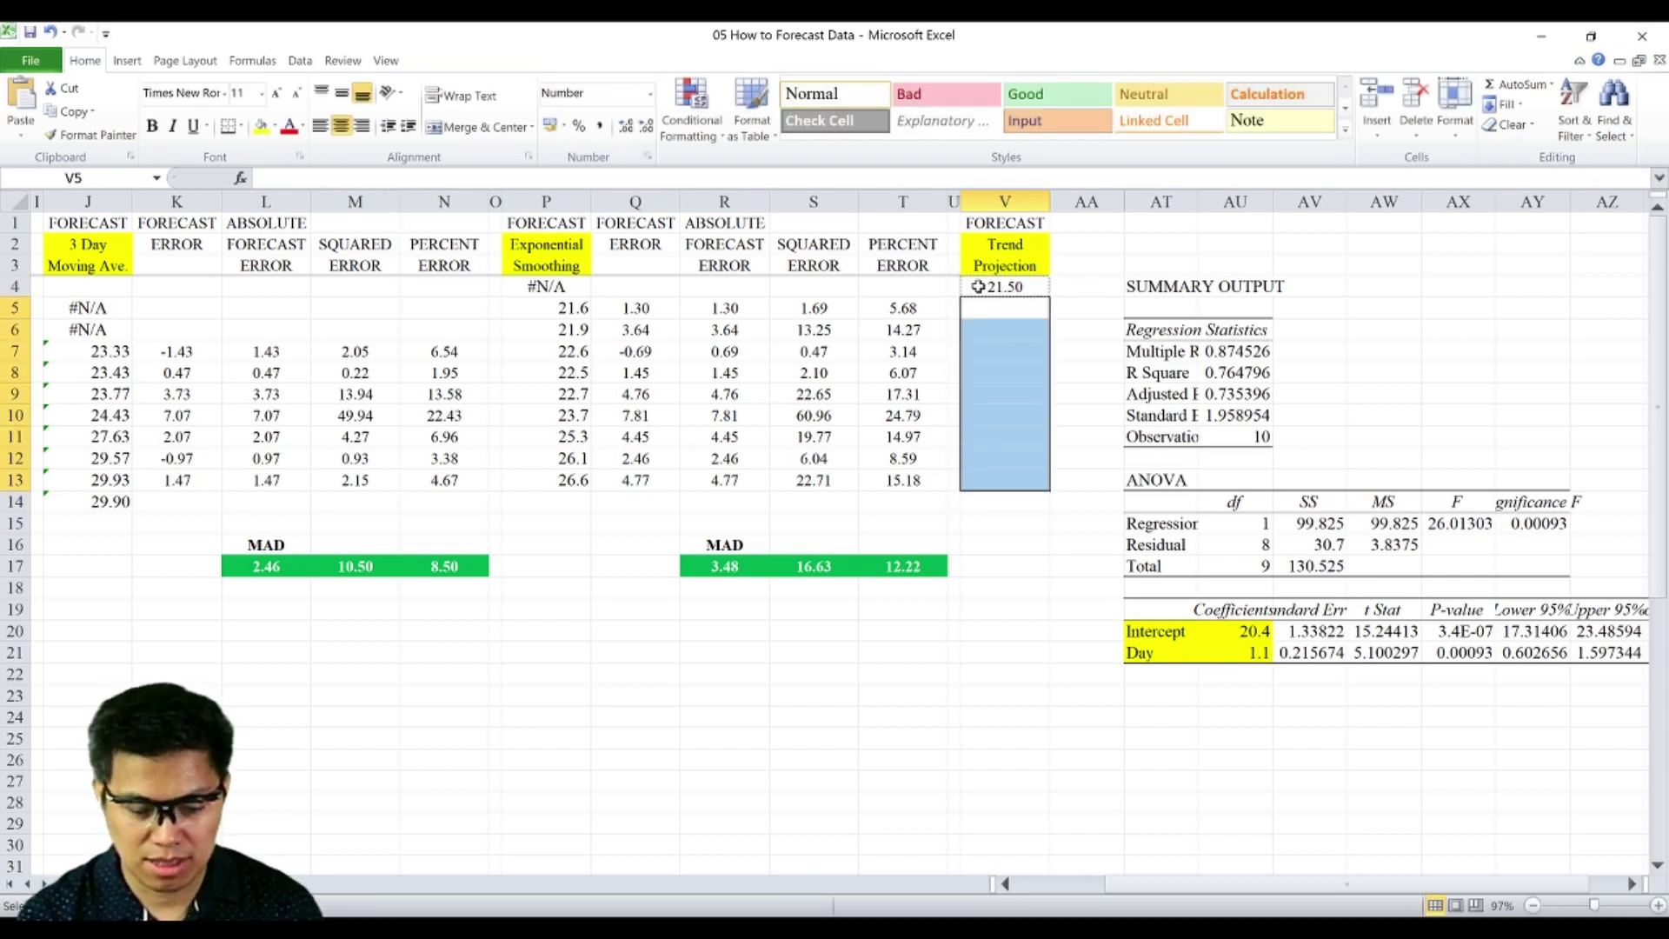
{"action": "key", "text": "ctrl+v"}
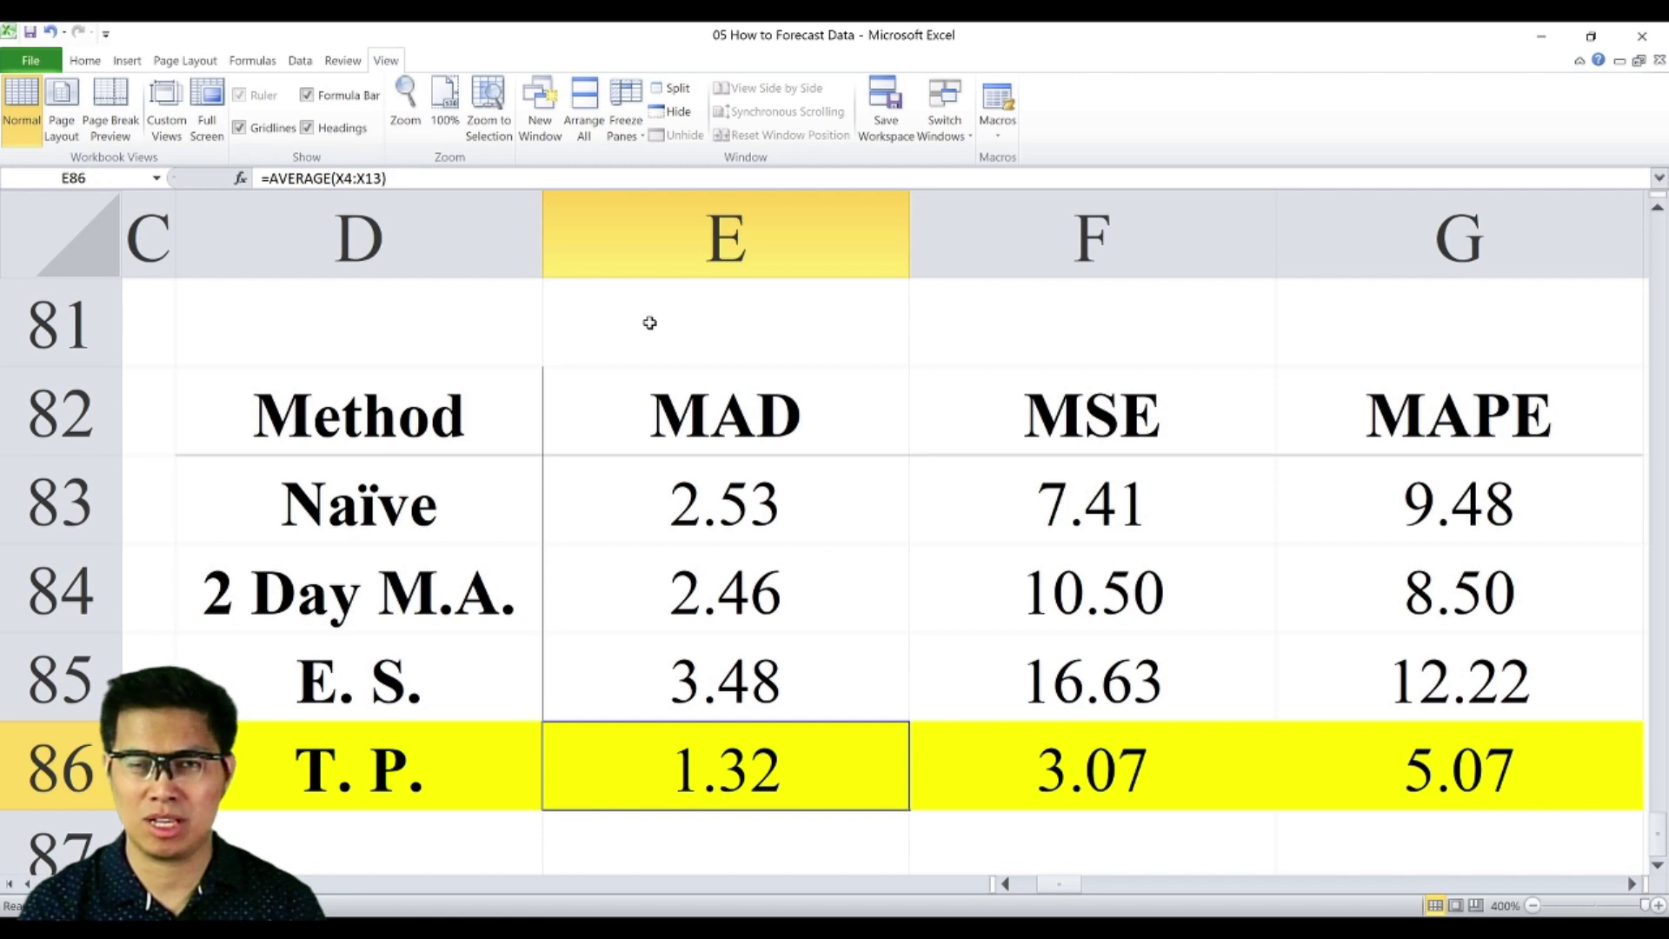
{"action": "key", "text": "Left"}
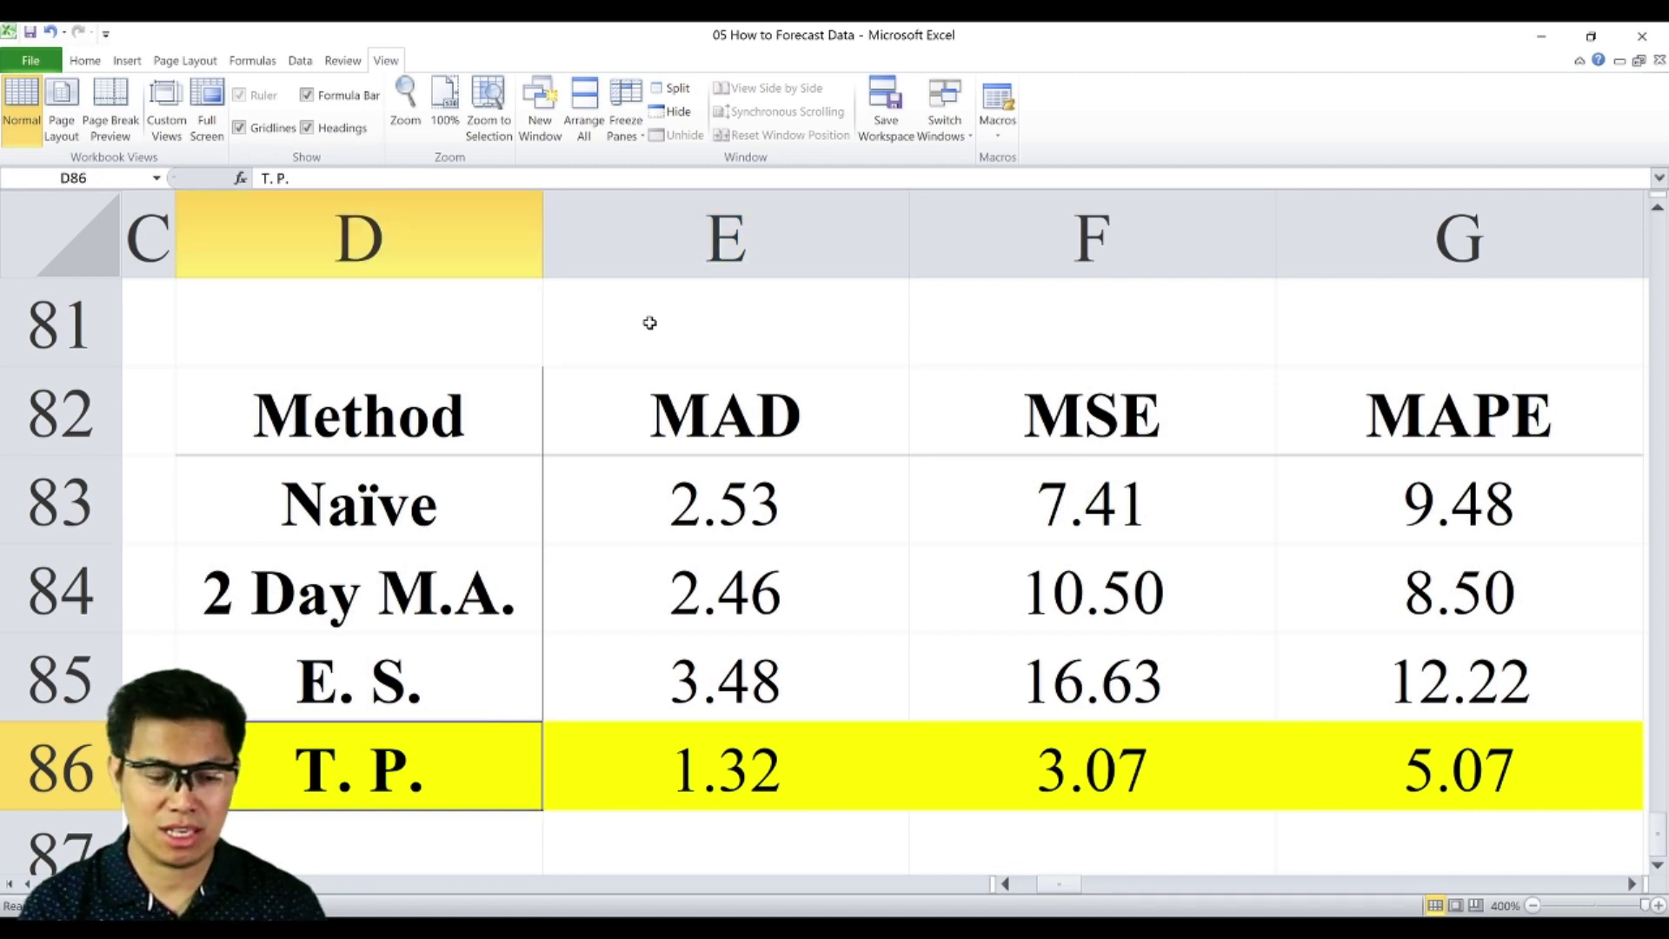
{"action": "key", "text": "shift+Right"}
{"action": "key", "text": "shift+Right"}
{"action": "key", "text": "shift+Right"}
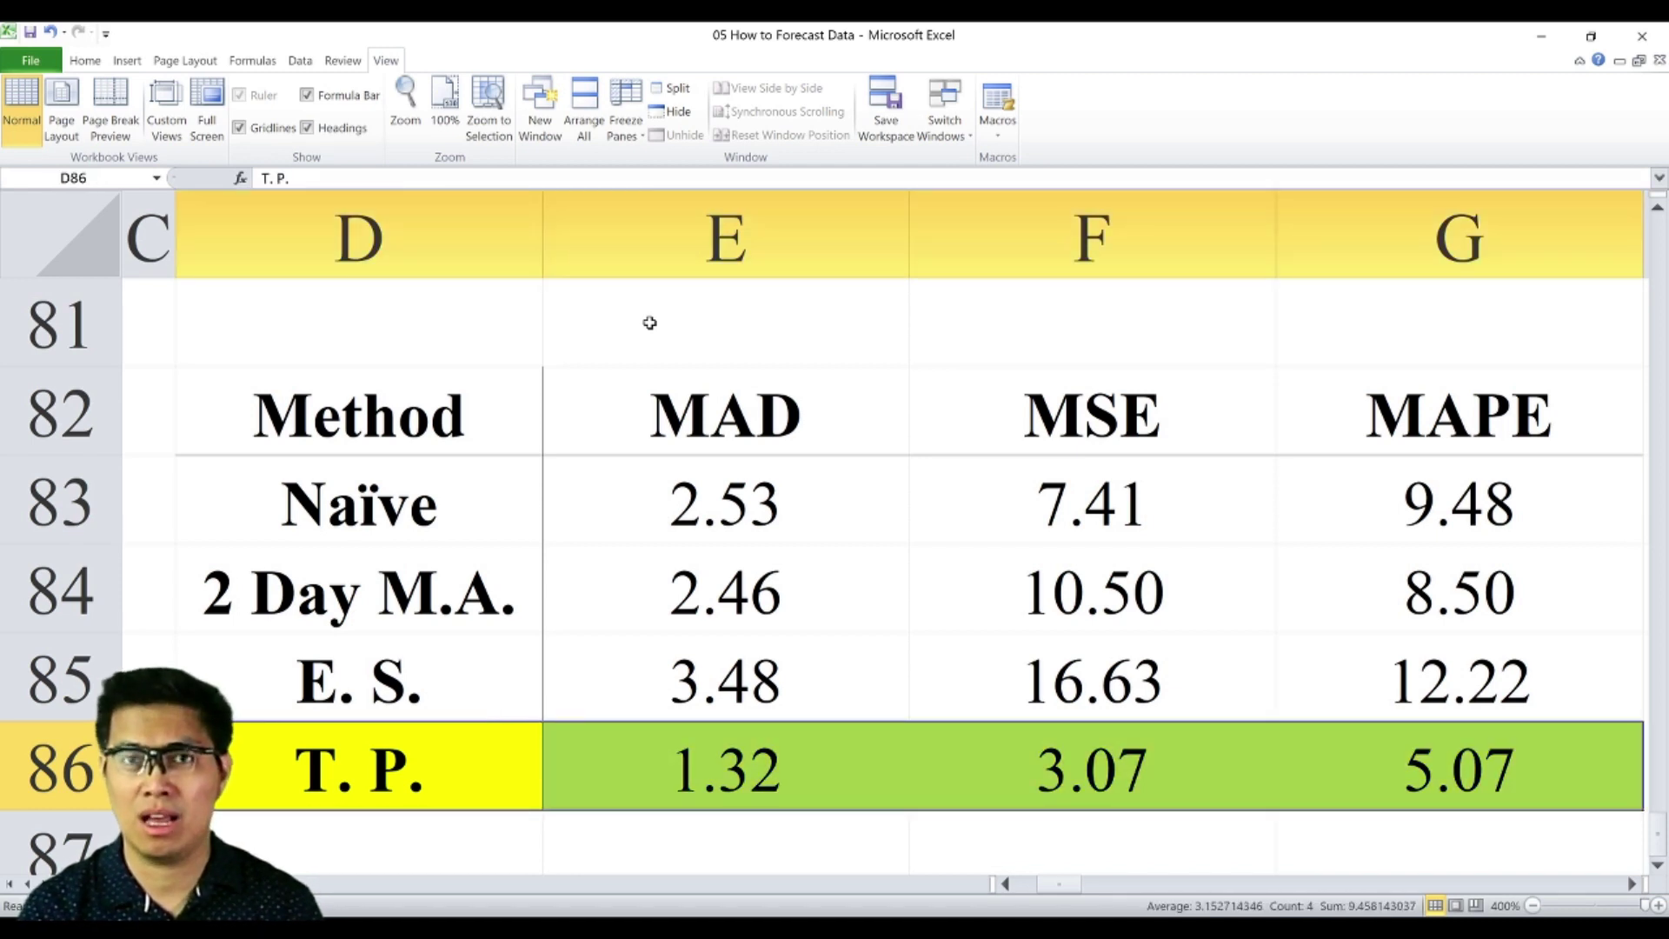